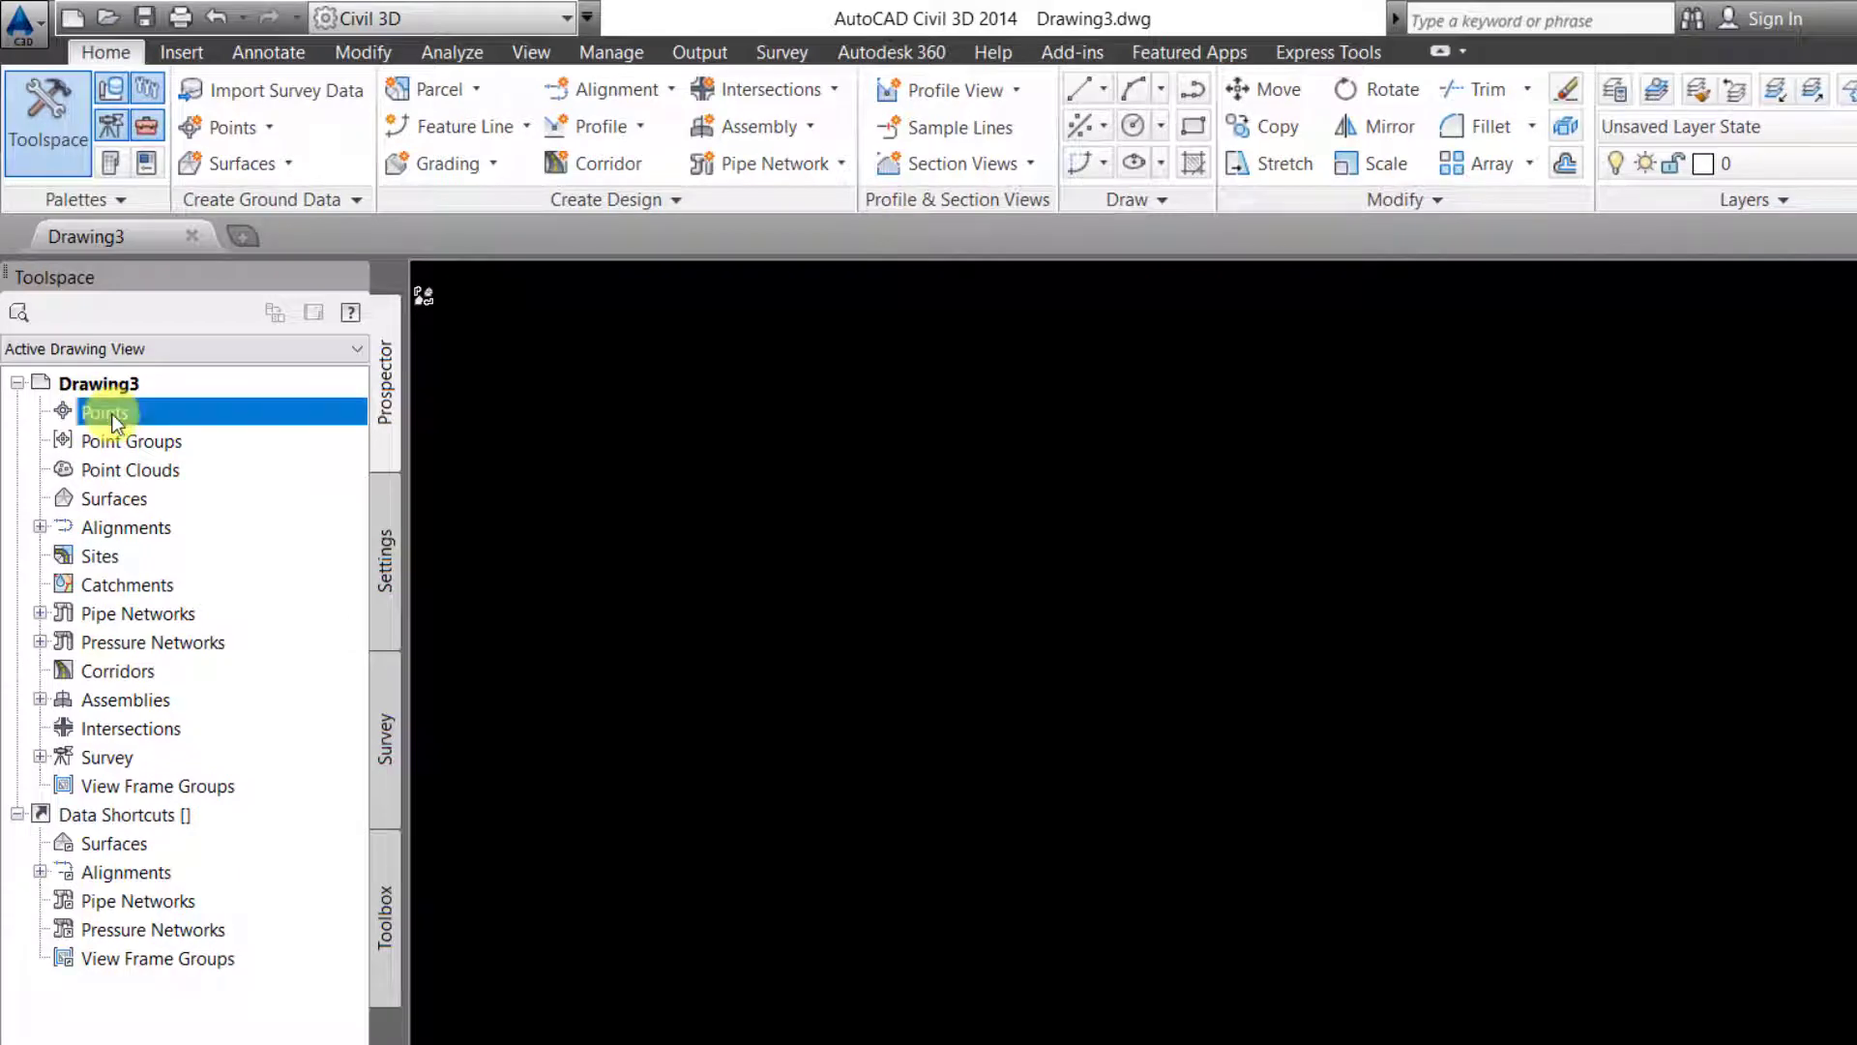
- Start a point import from the Create Points tools and add Point Batching Plant.csv as the source file
right_click(114, 422)
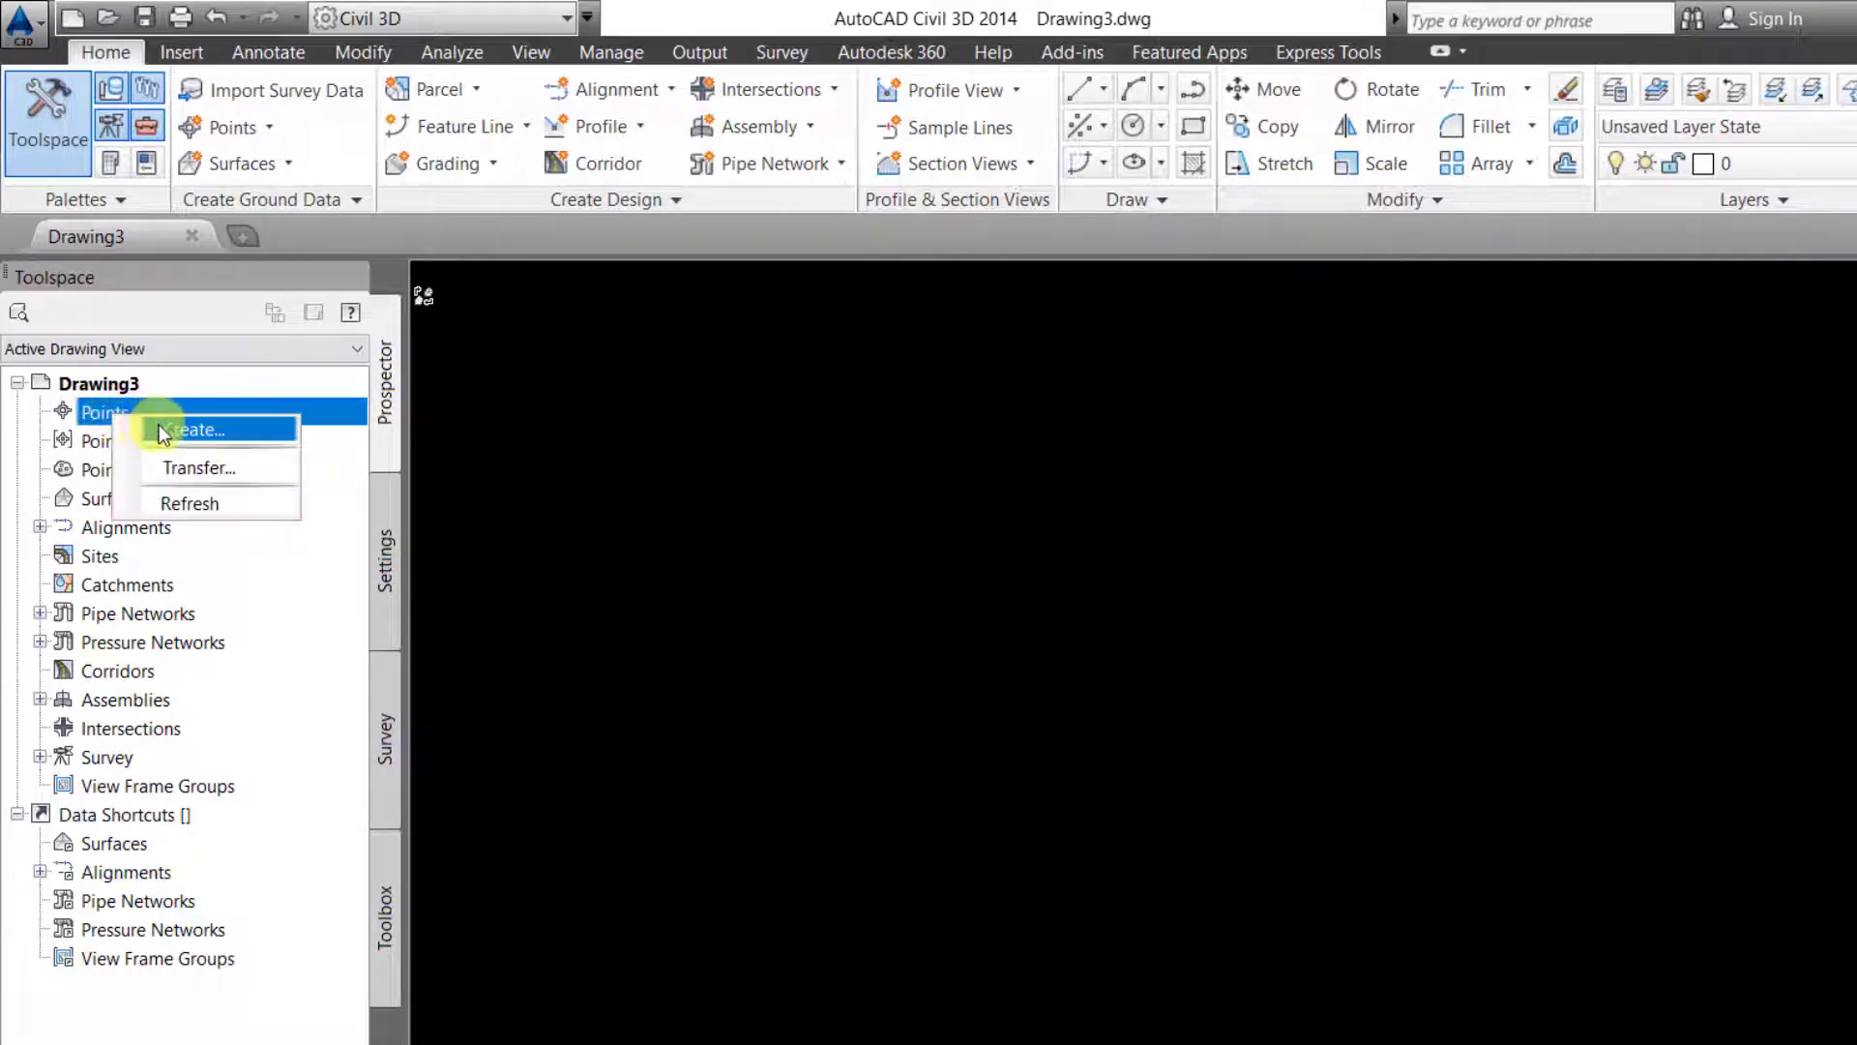
left_click(209, 431)
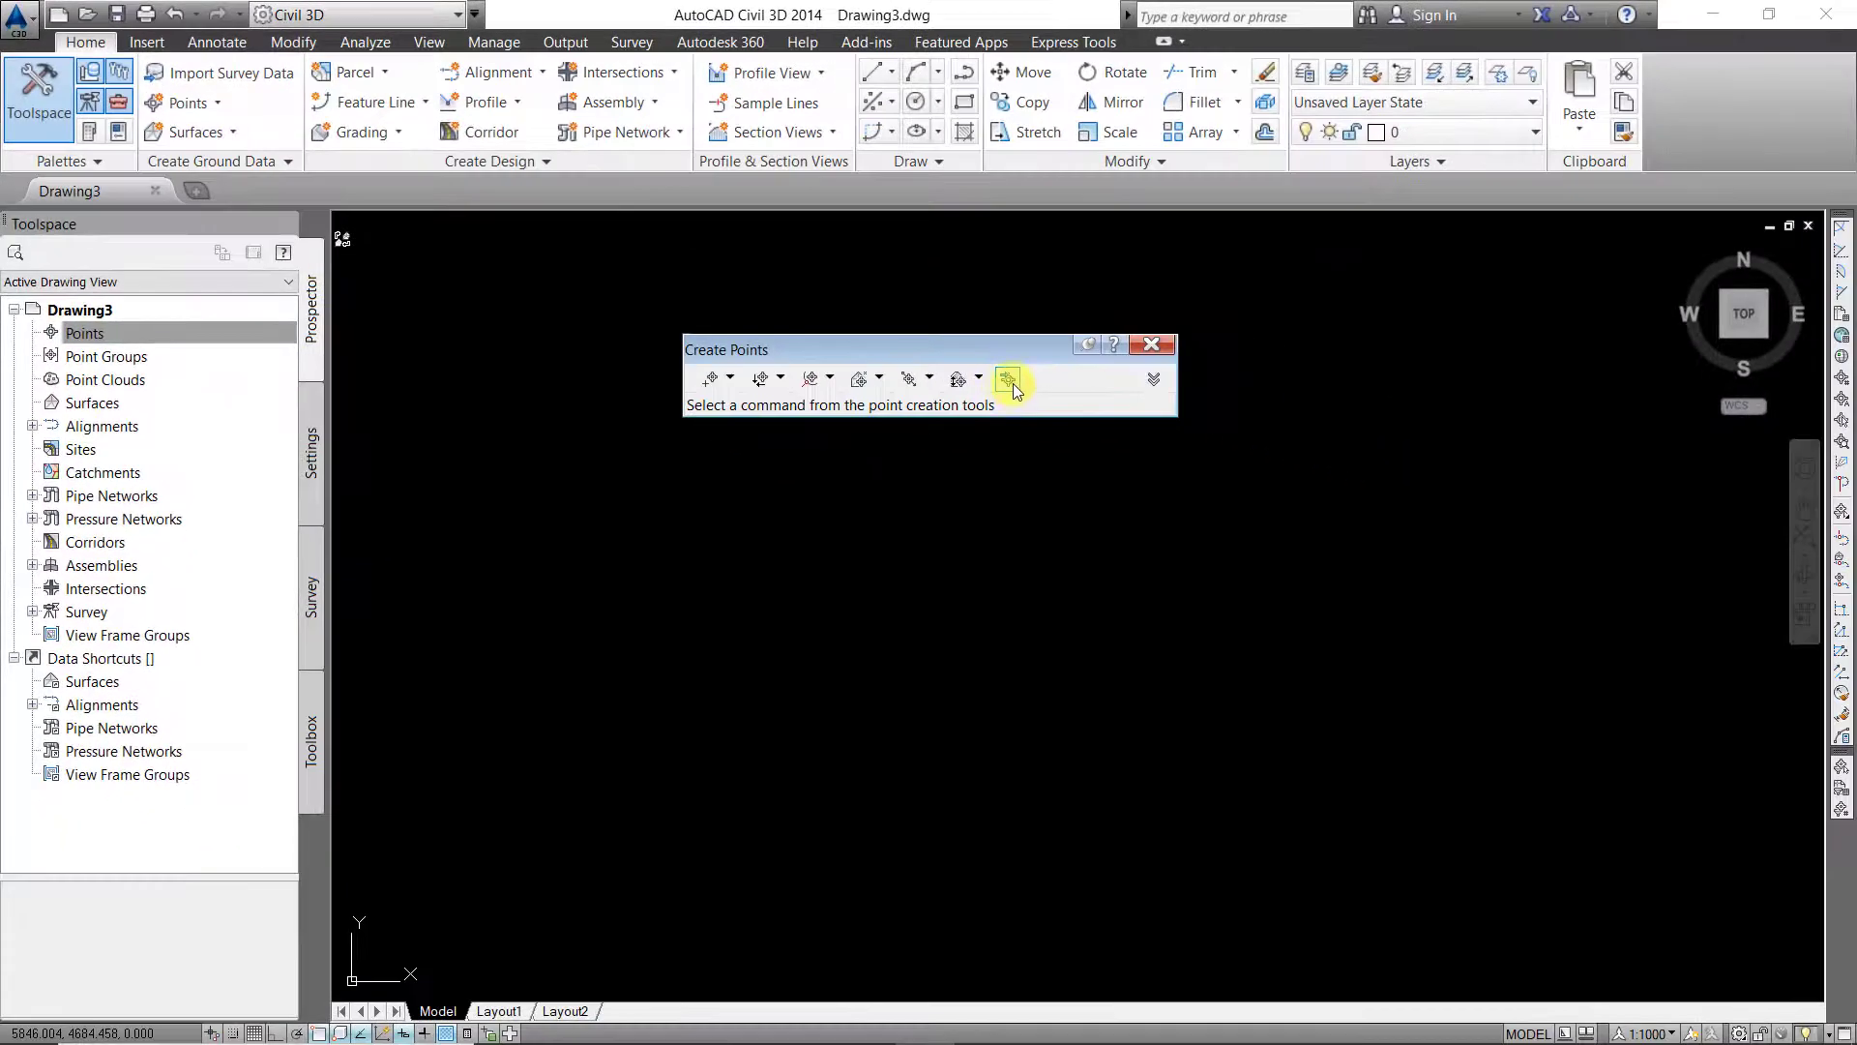
left_click(1009, 381)
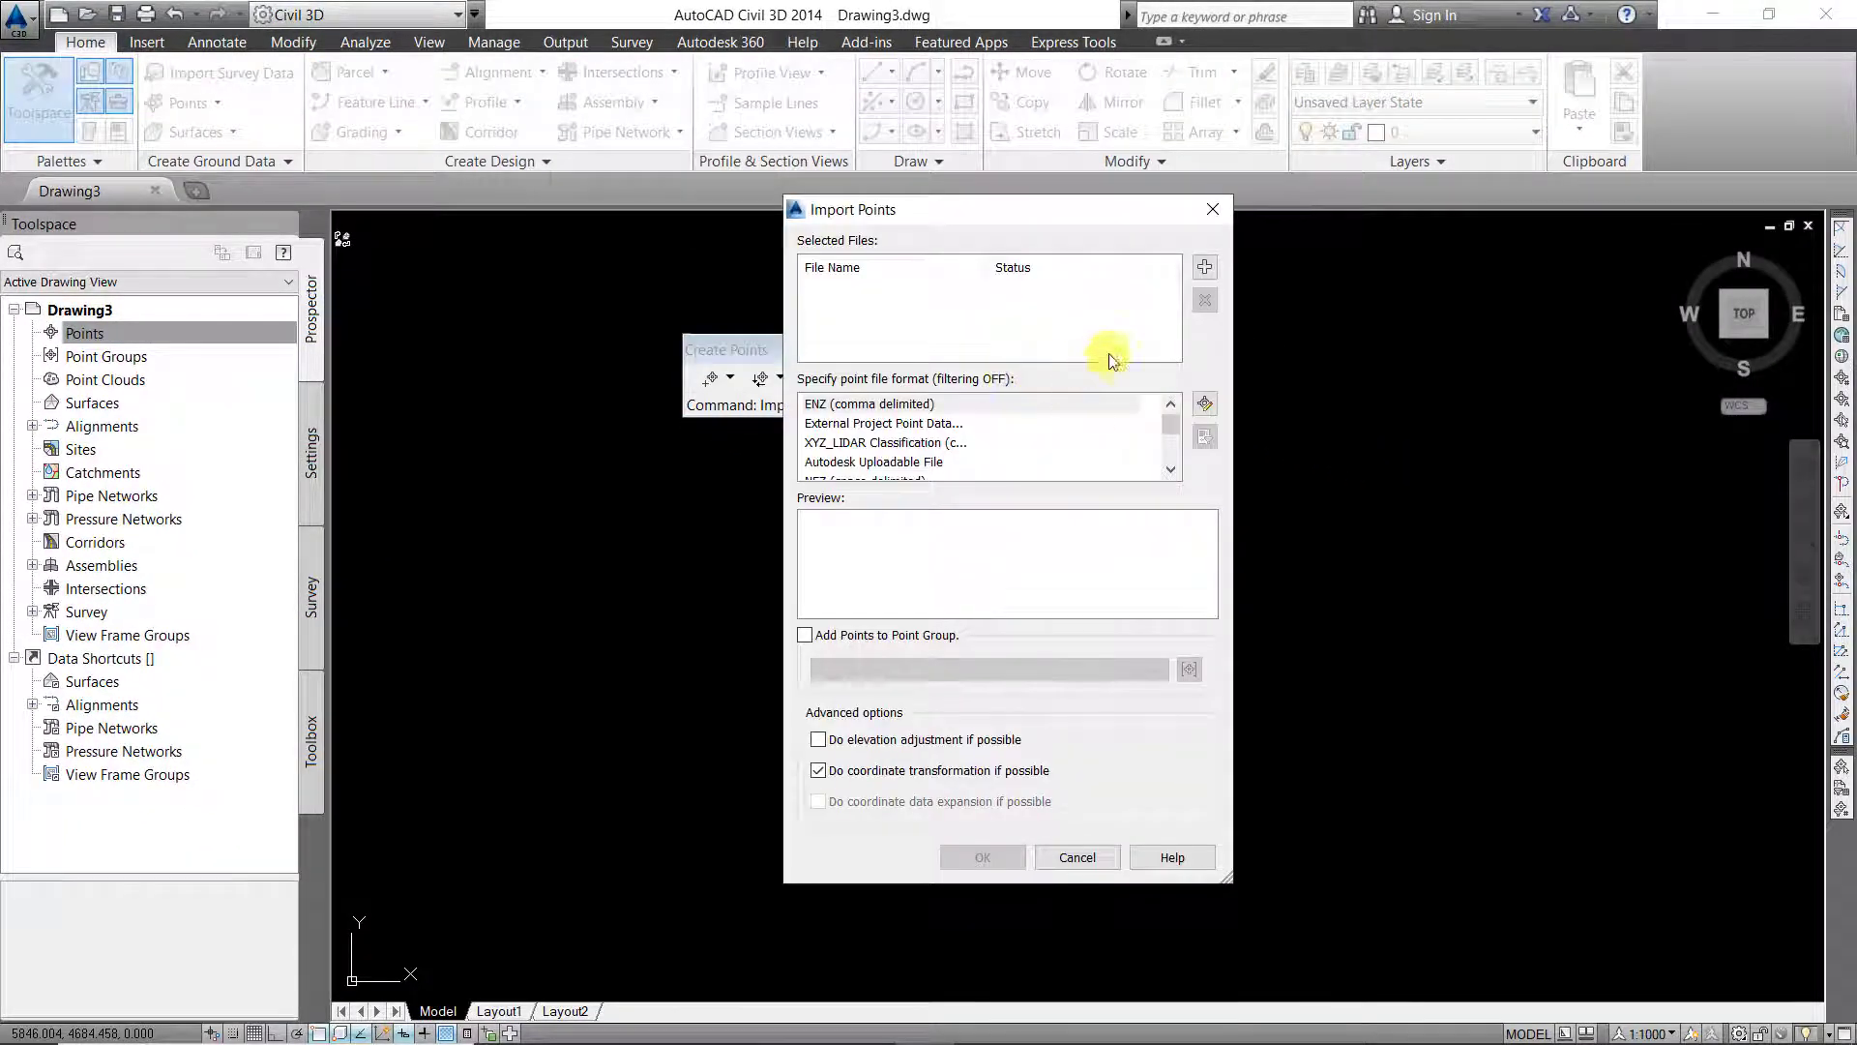
left_click(1205, 266)
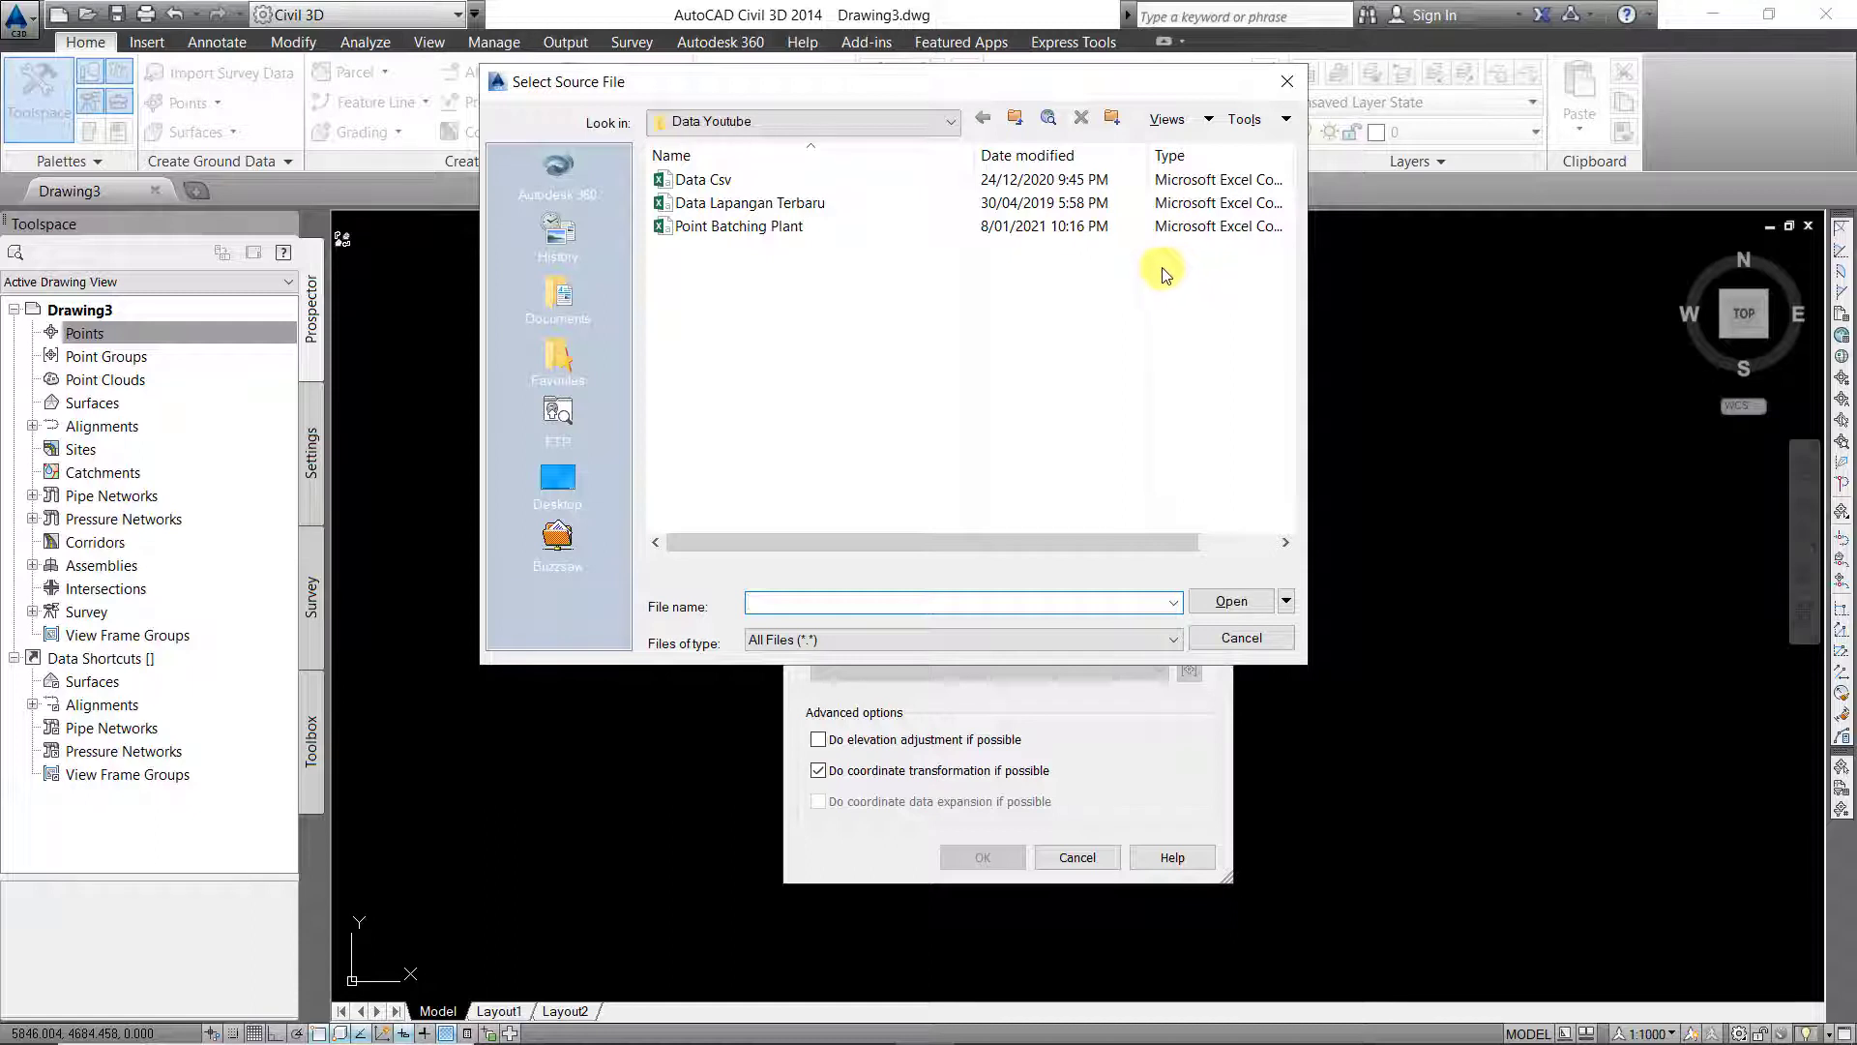
left_click(694, 228)
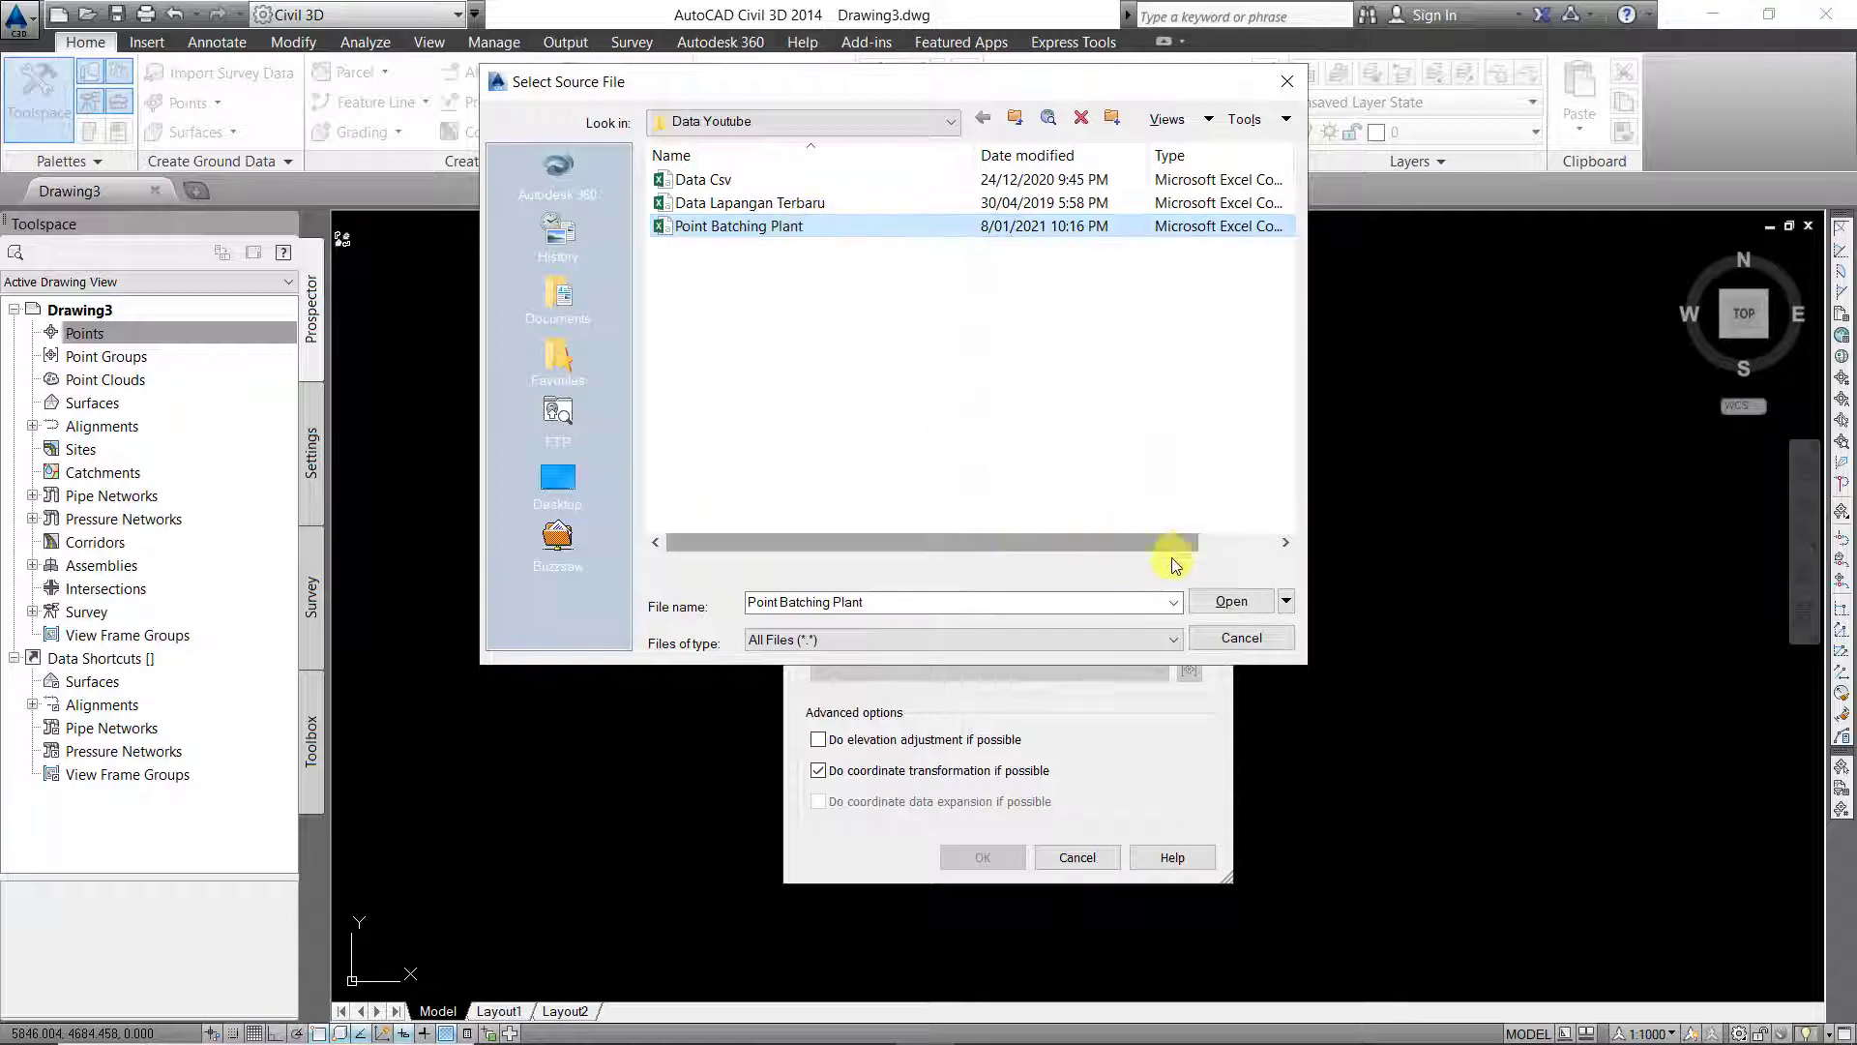
left_click(1231, 601)
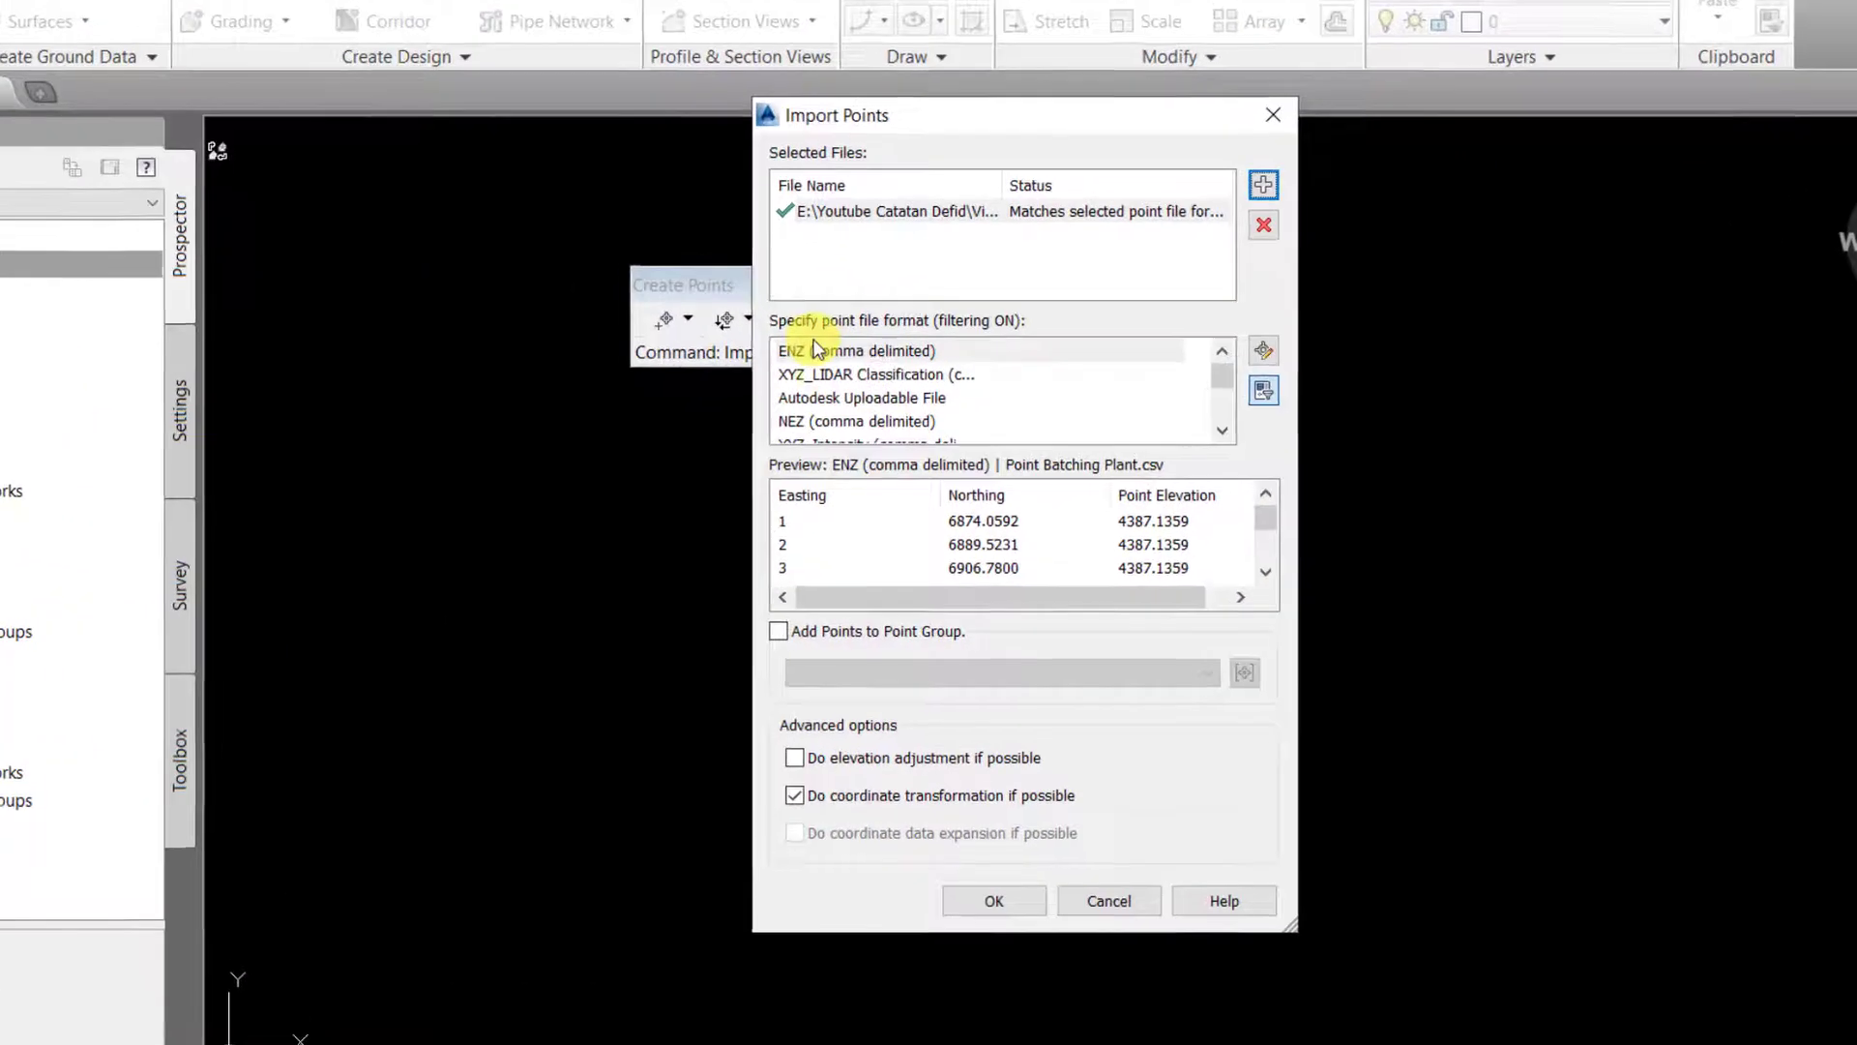
- Import the points in PENZD (comma delimited) format, adding them to a new point group named Point Lapangan
scroll(827, 386, "down", 1)
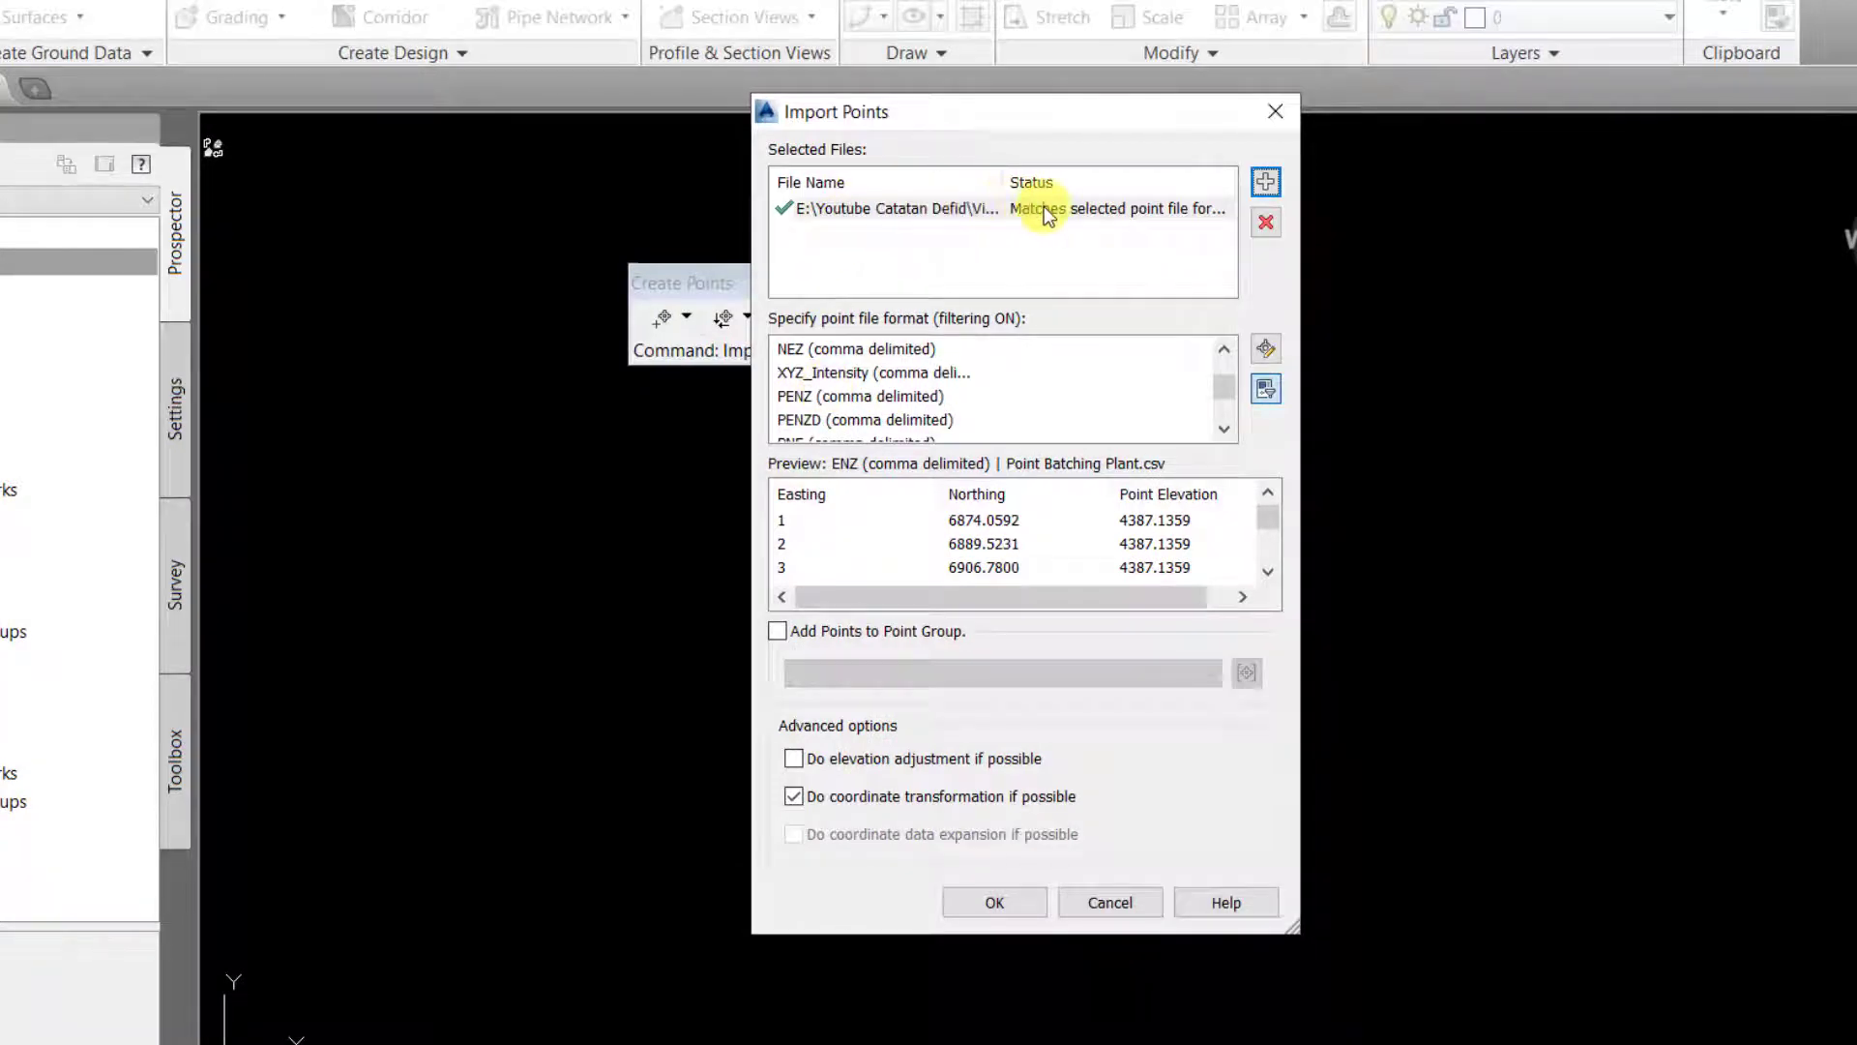
left_click(814, 418)
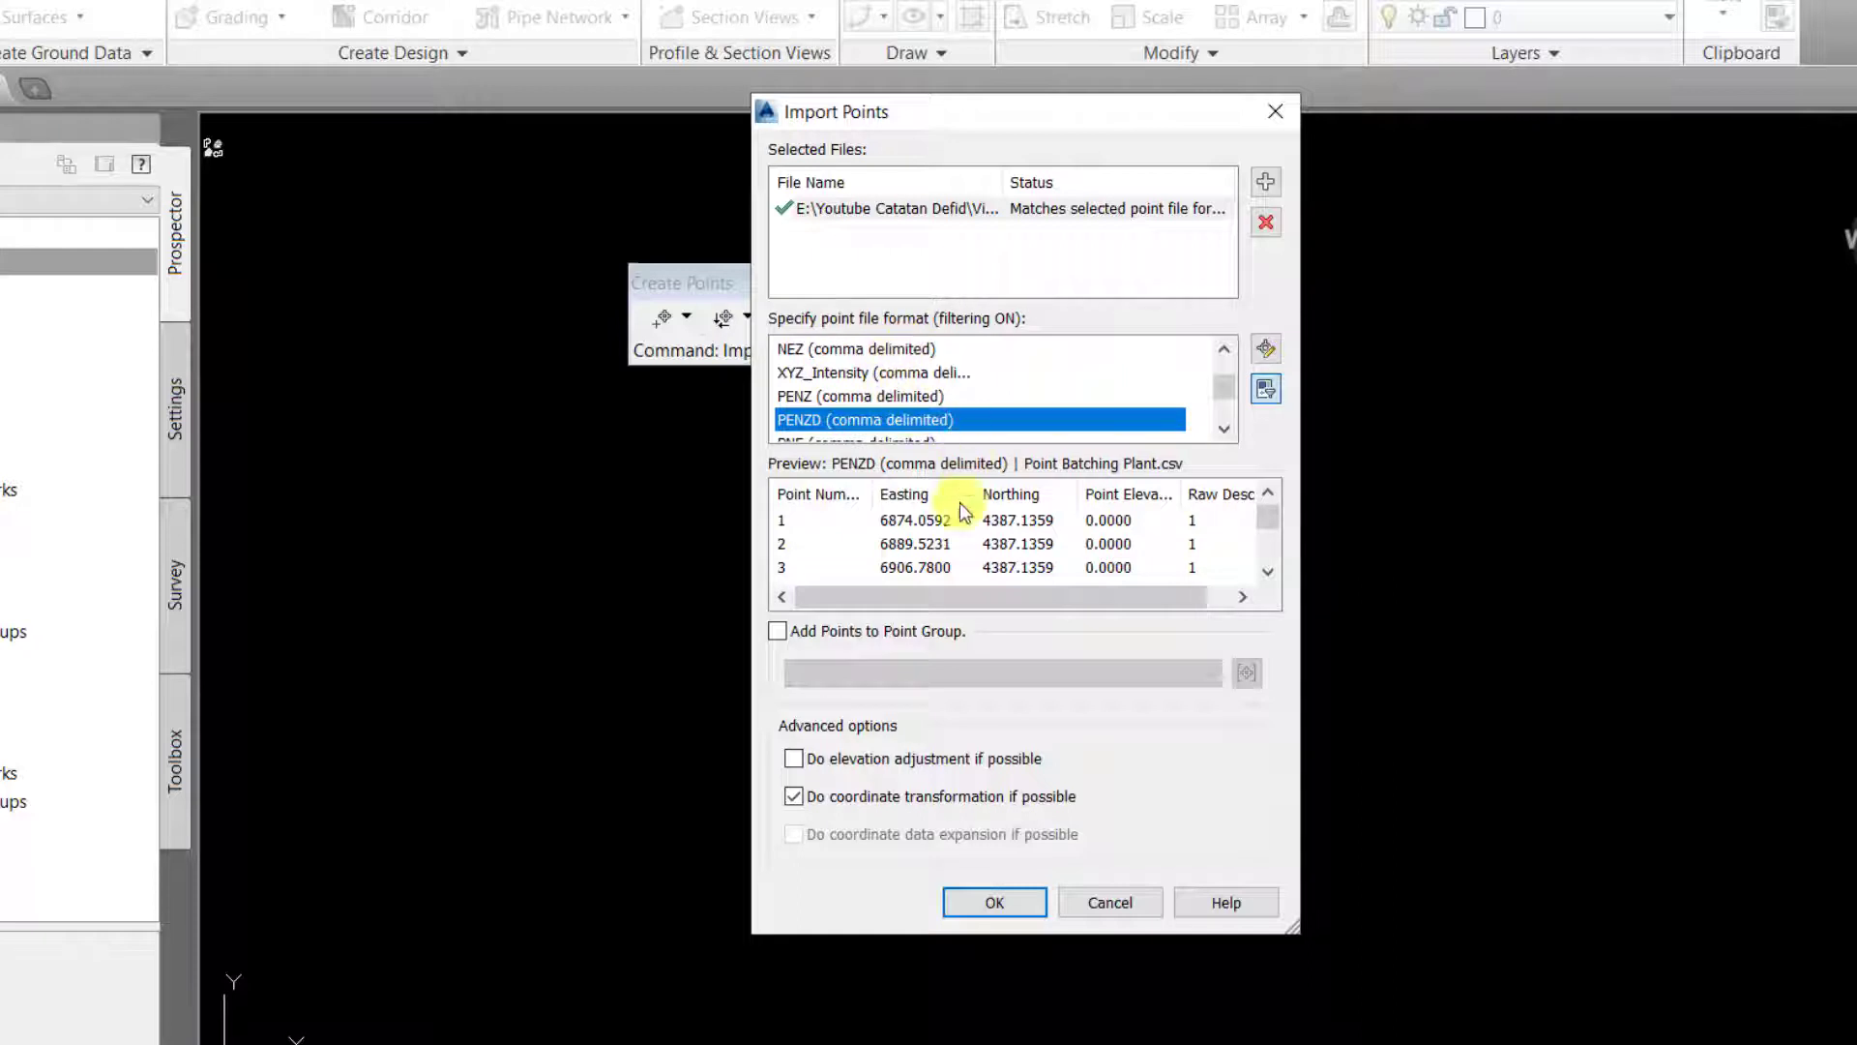
left_click(799, 630)
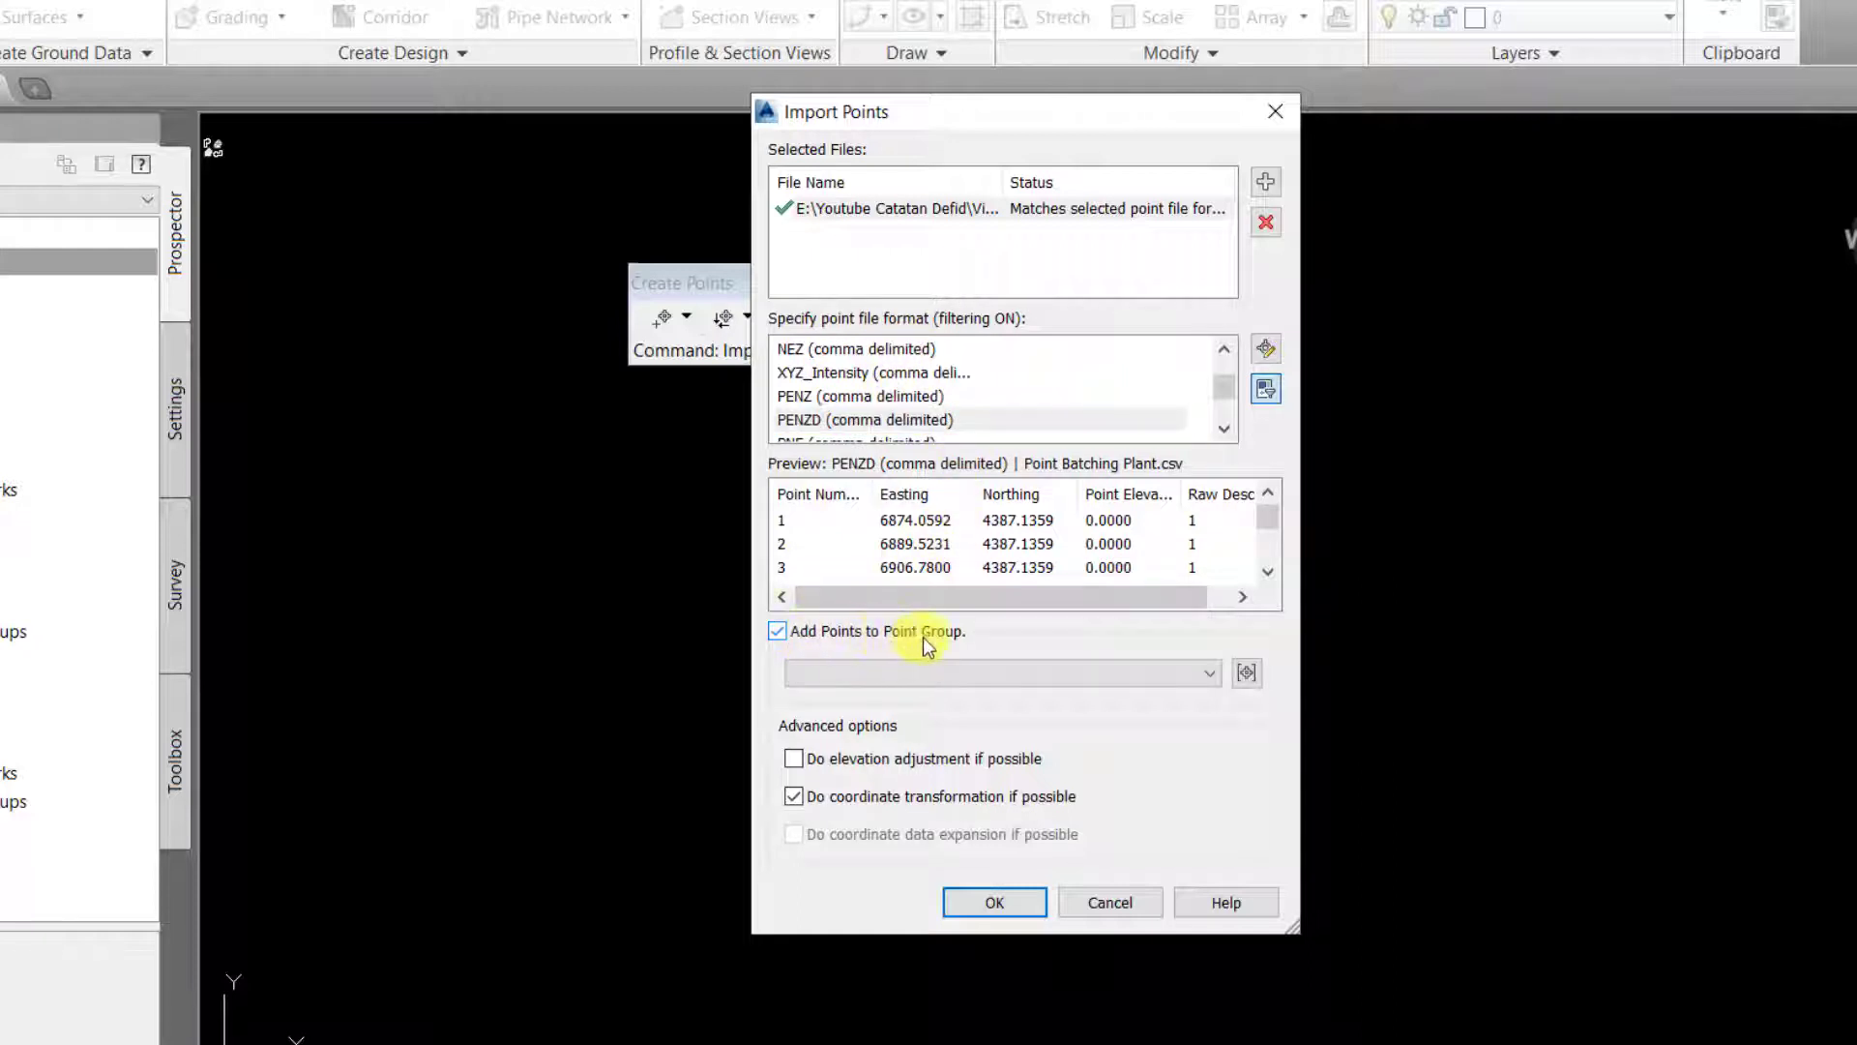
left_click(1247, 673)
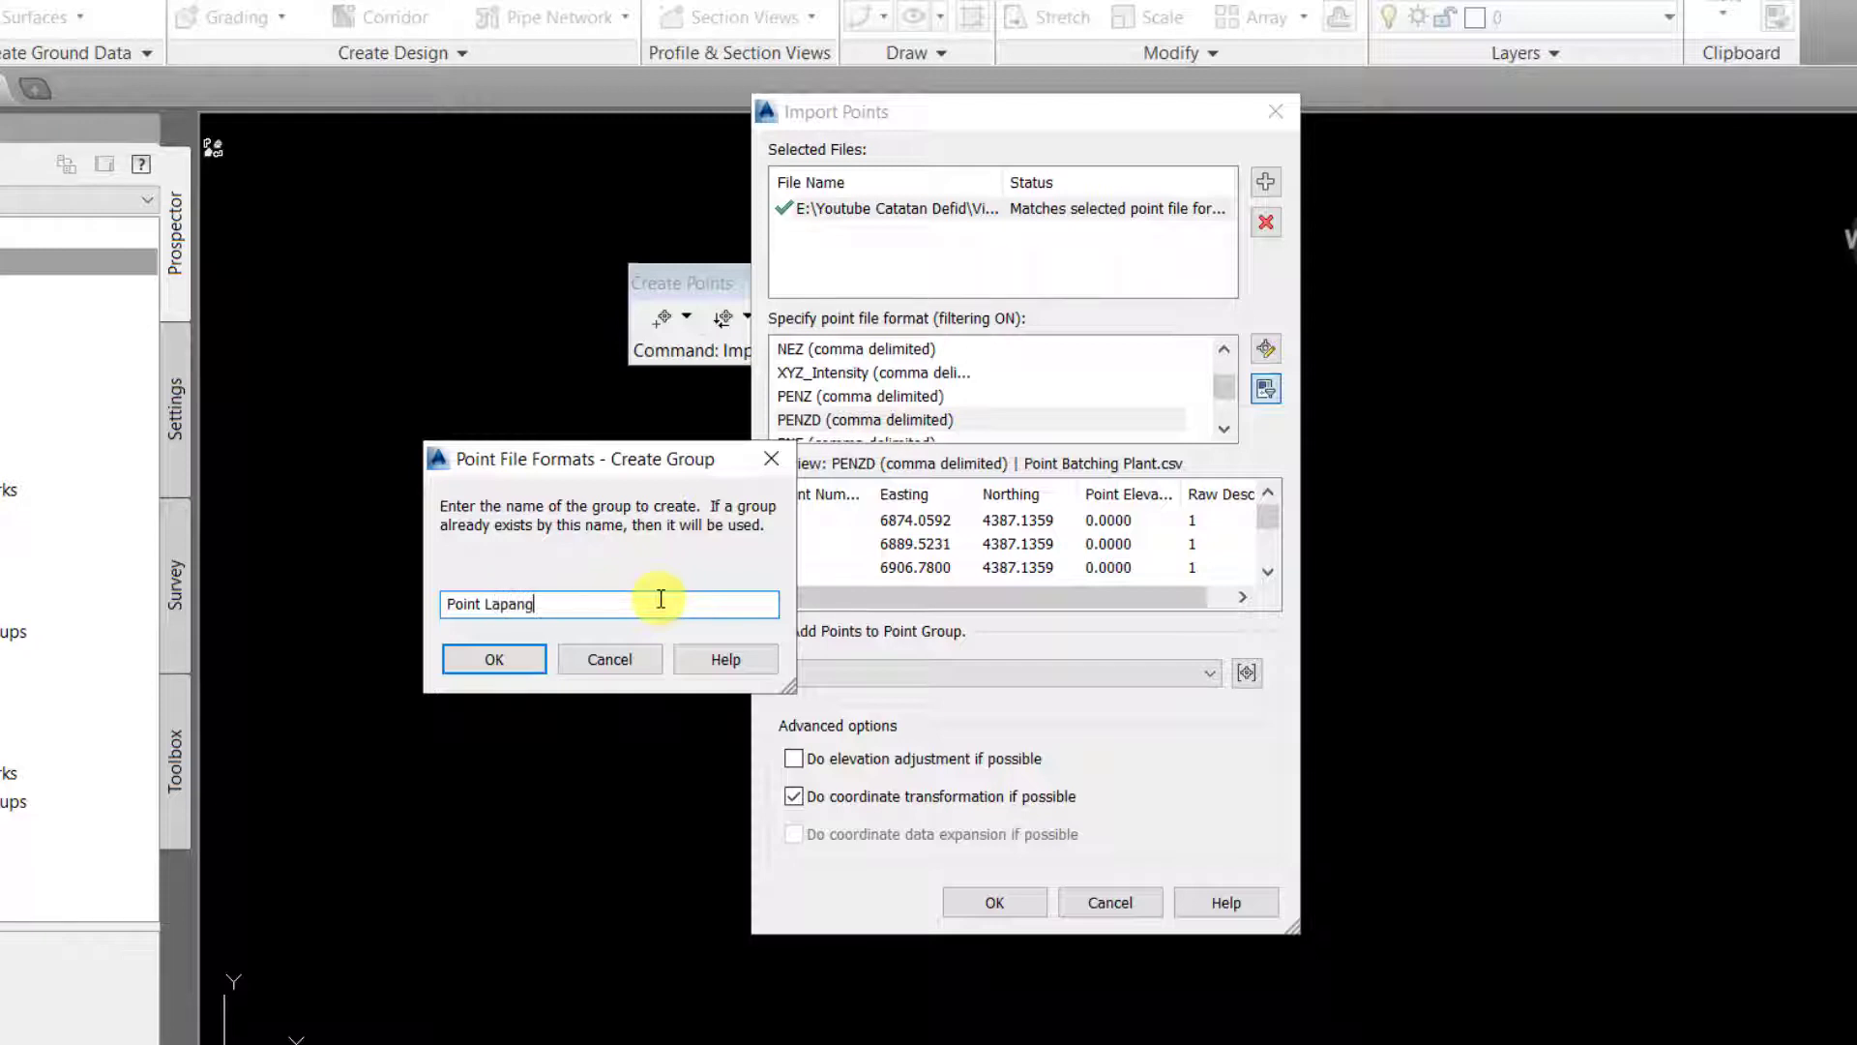
left_click(484, 658)
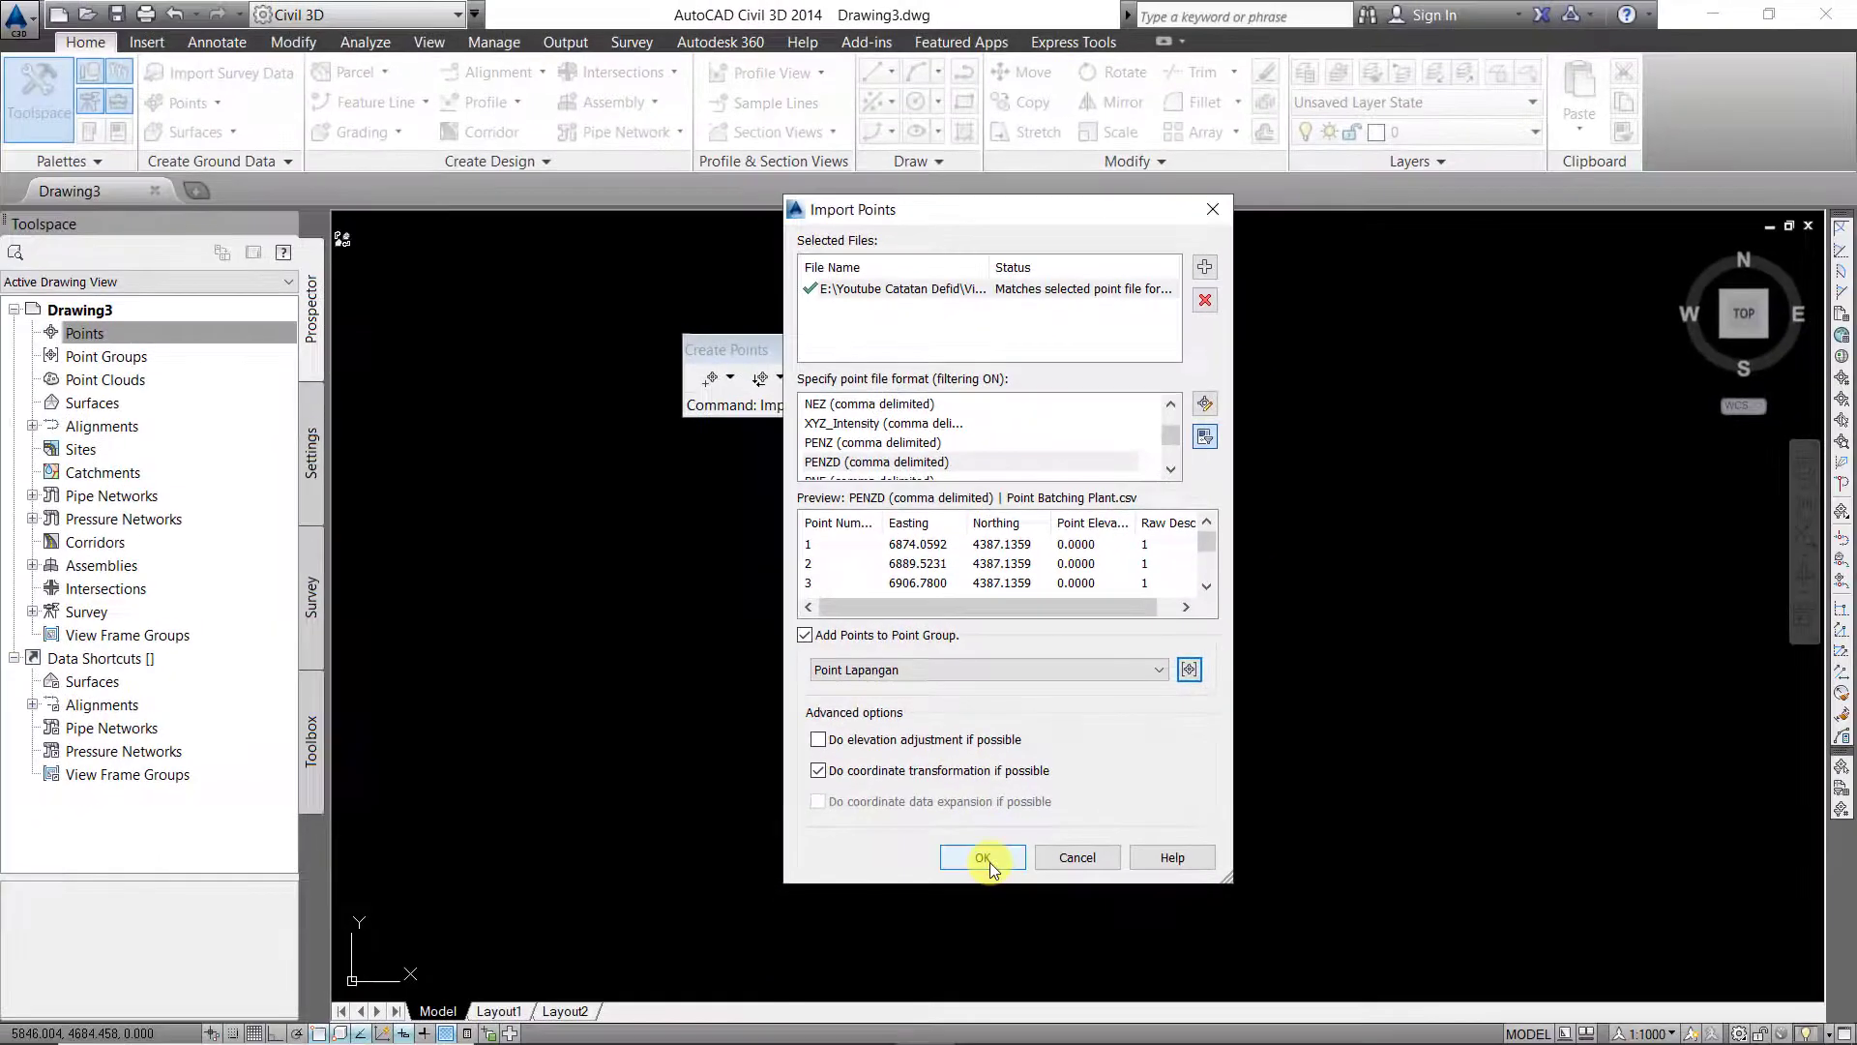
left_click(989, 857)
- Locate the imported points in the drawing and close the Create Points tools
scroll(1018, 524, "up", 3)
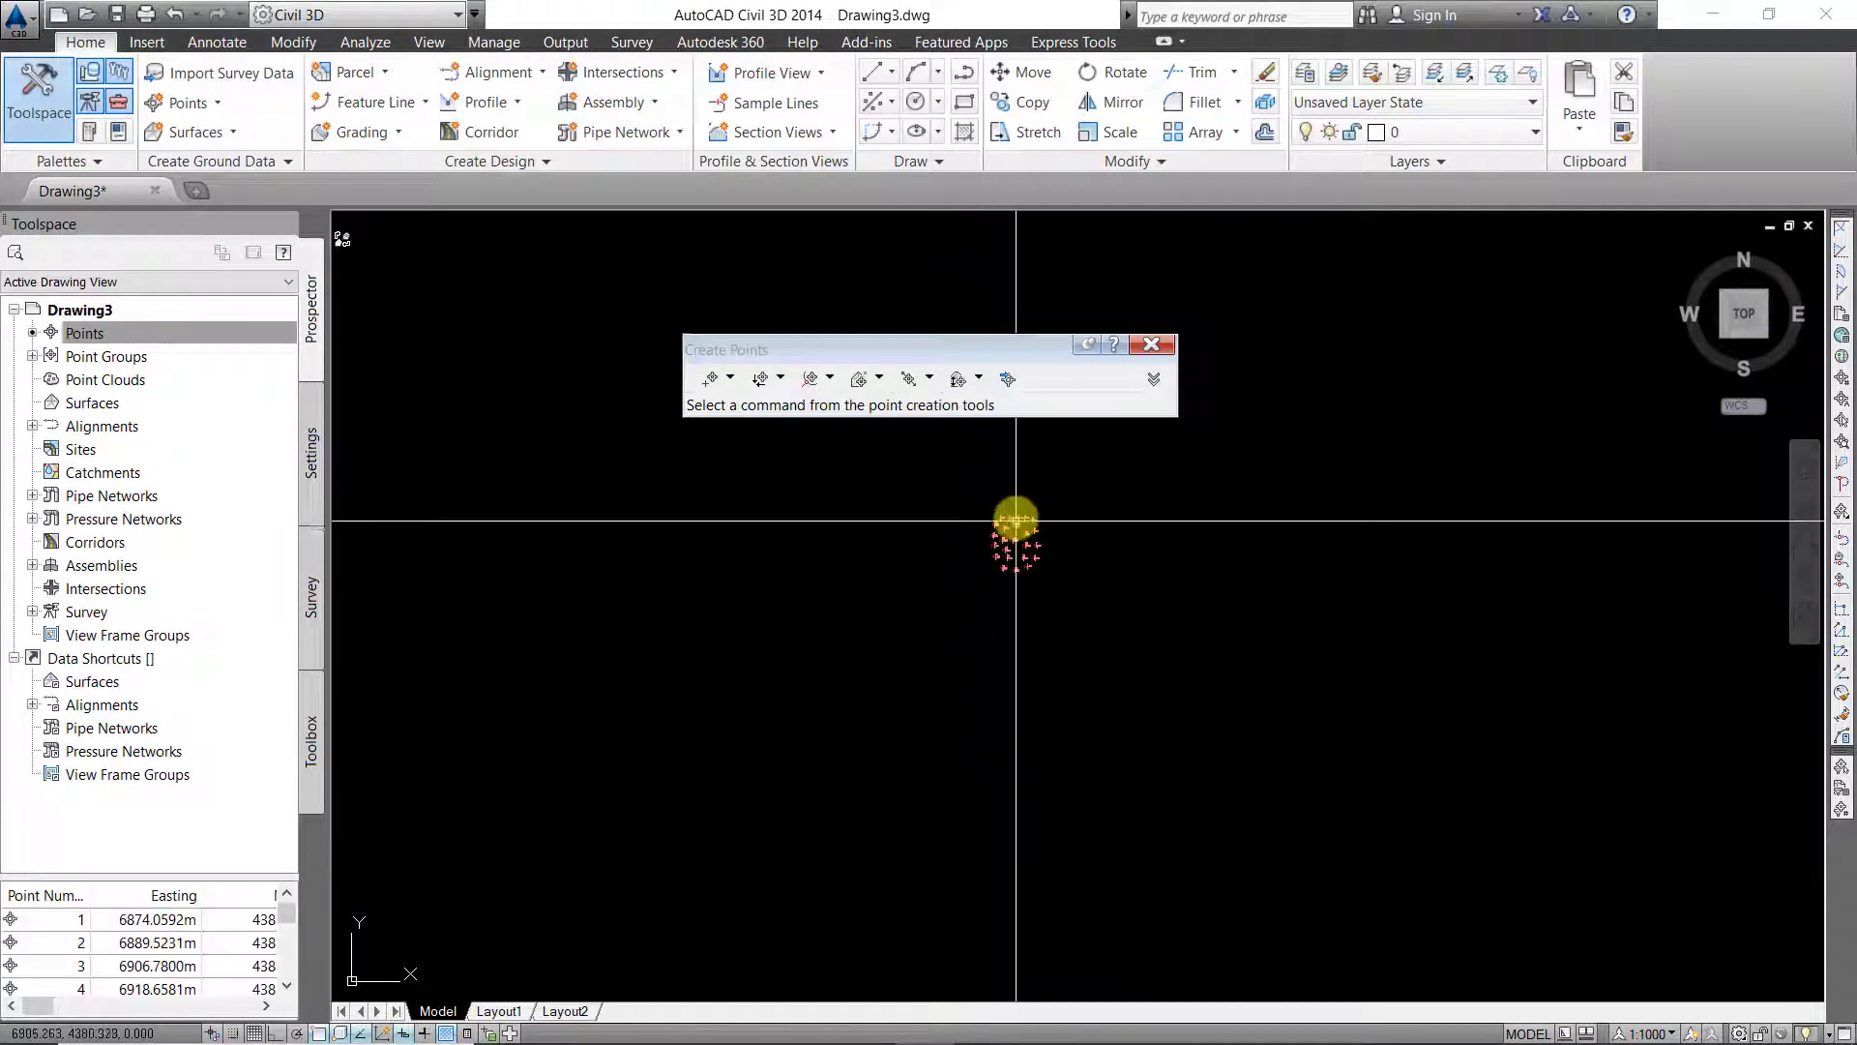
scroll(1019, 523, "up", 5)
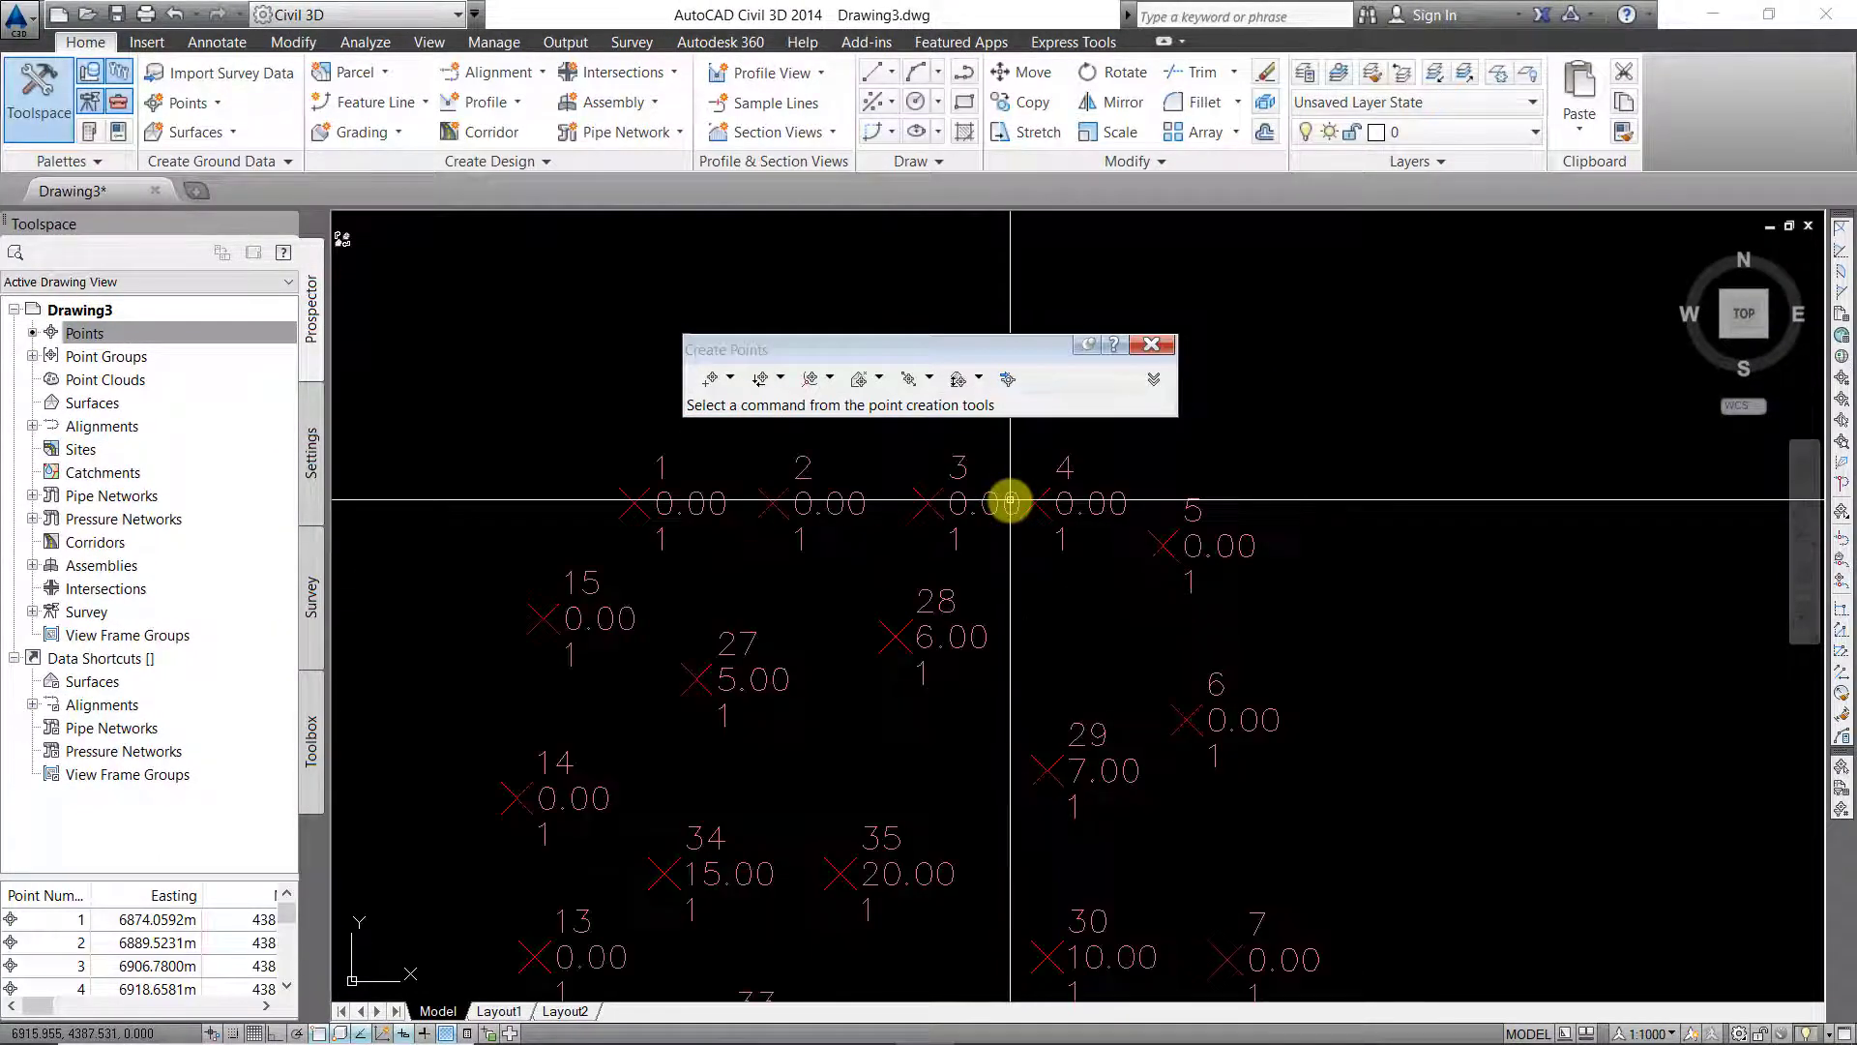
scroll(747, 489, "down", 2)
scroll(730, 474, "up", 2)
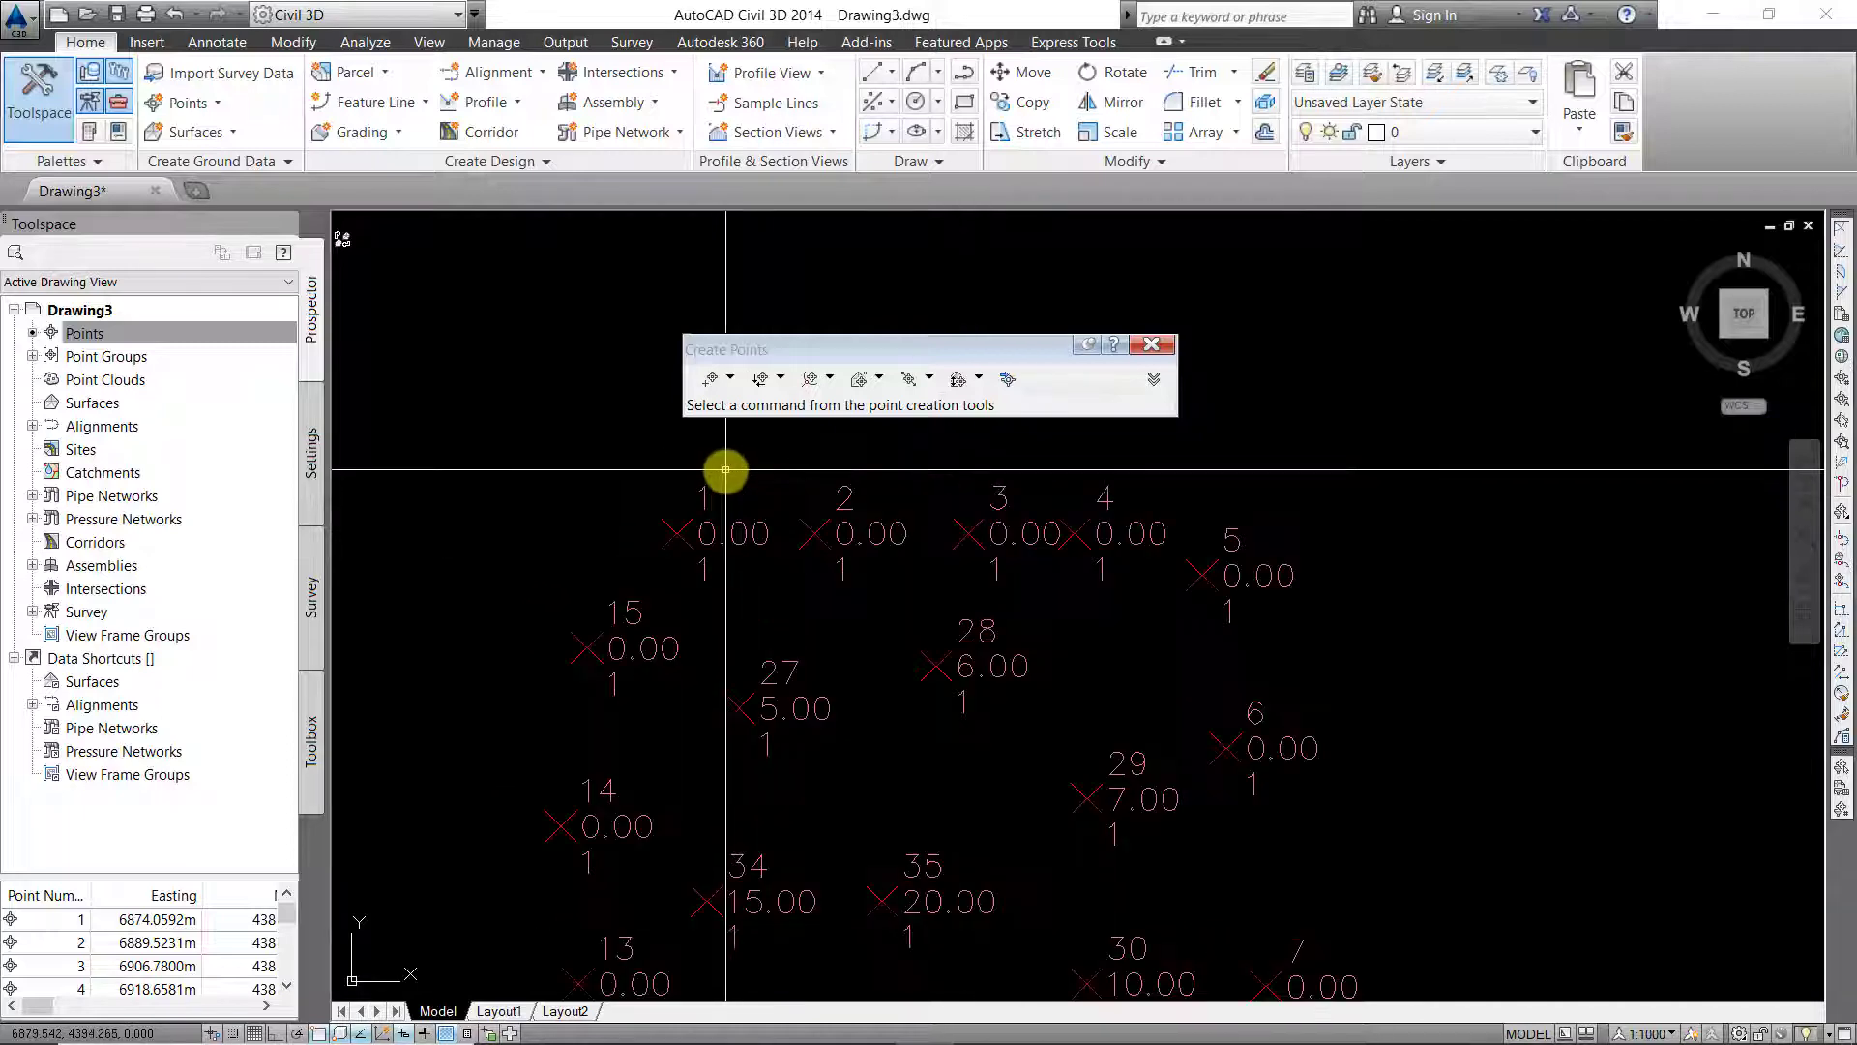
left_click(1151, 344)
- Examine the number, elevation and description labels of the imported points, focusing on point 1
scroll(705, 493, "up", 3)
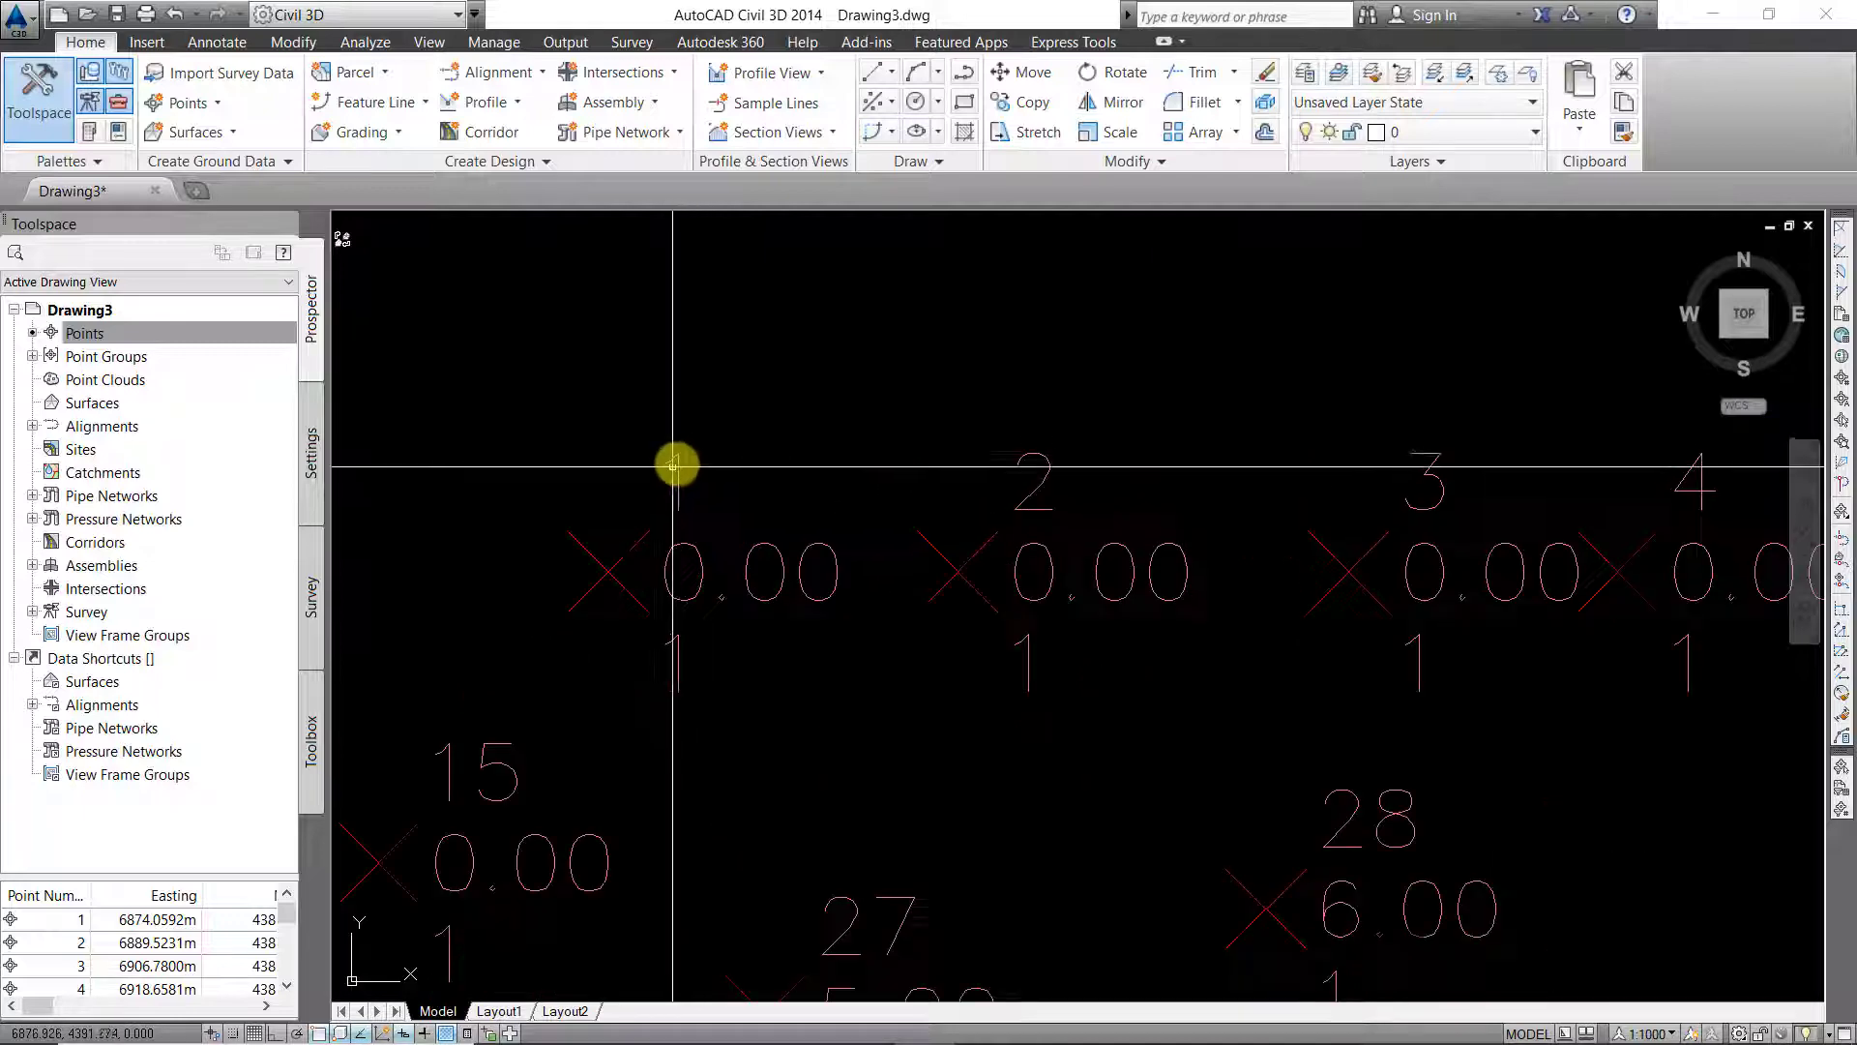
scroll(692, 441, "down", 3)
scroll(693, 441, "up", 4)
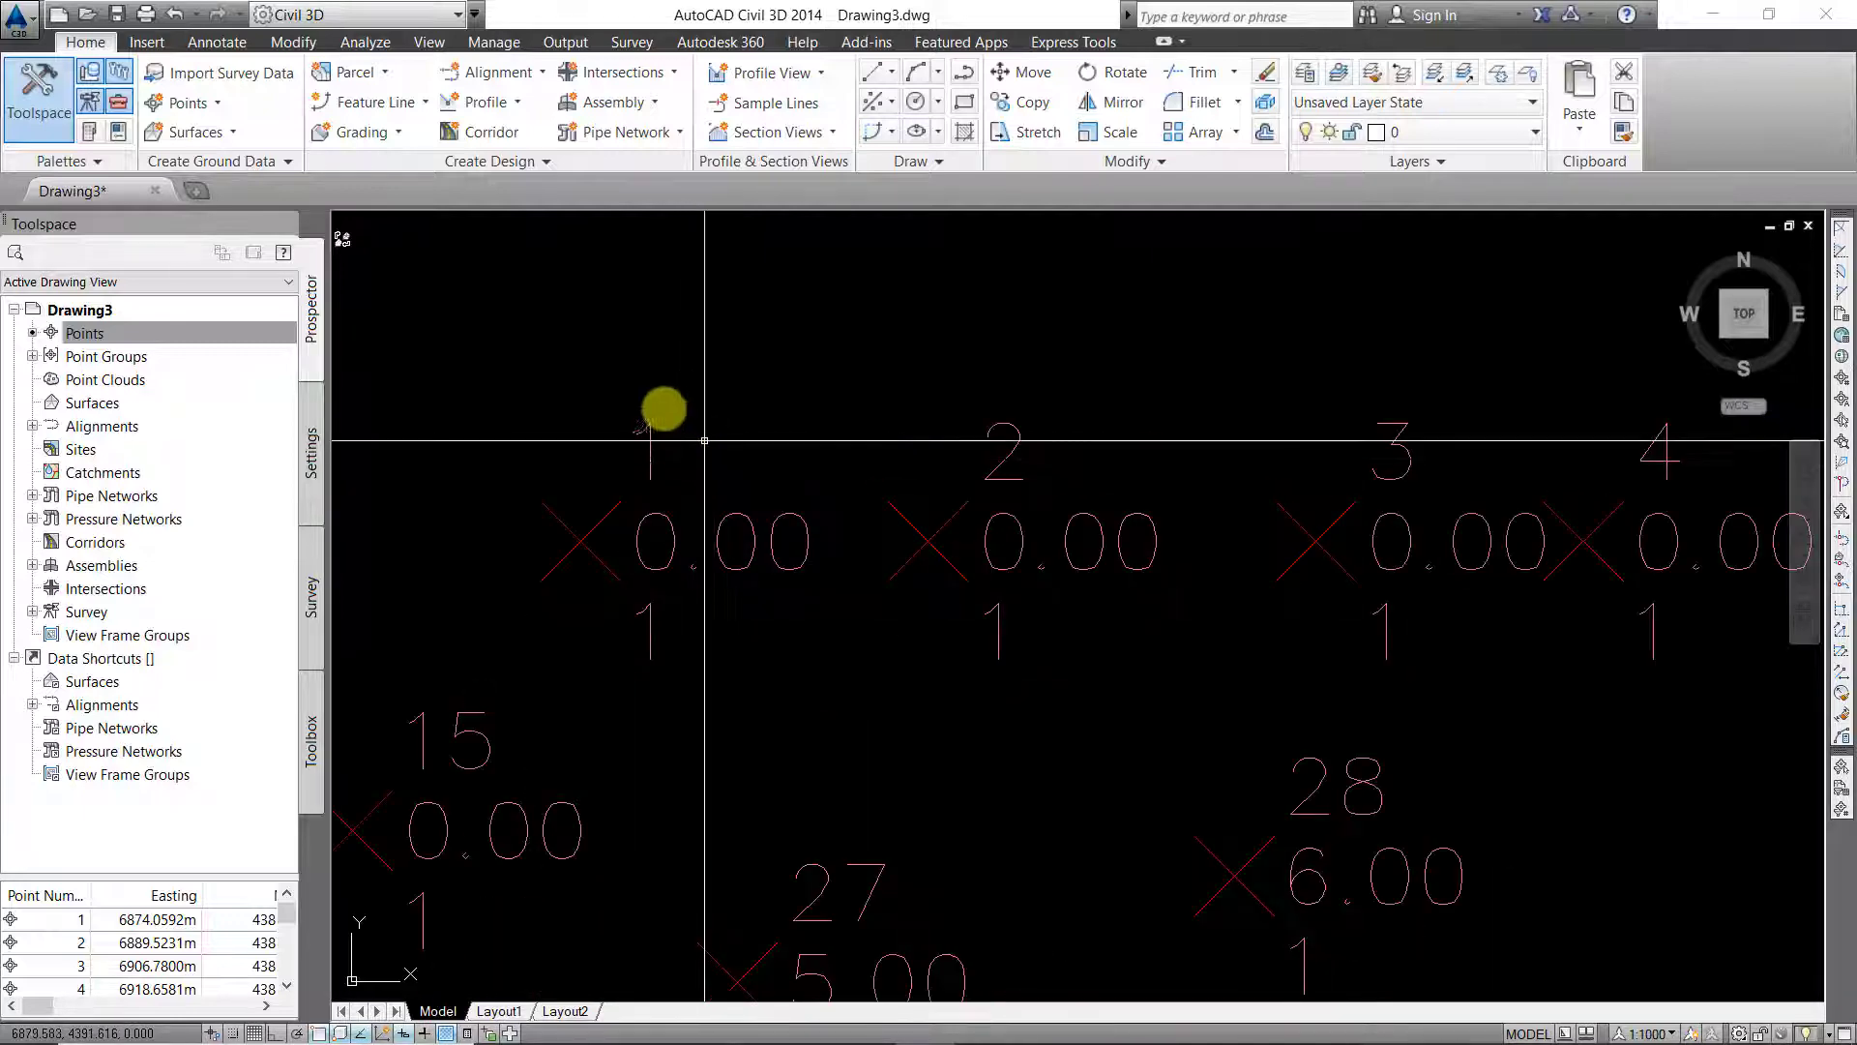
scroll(660, 460, "down", 3)
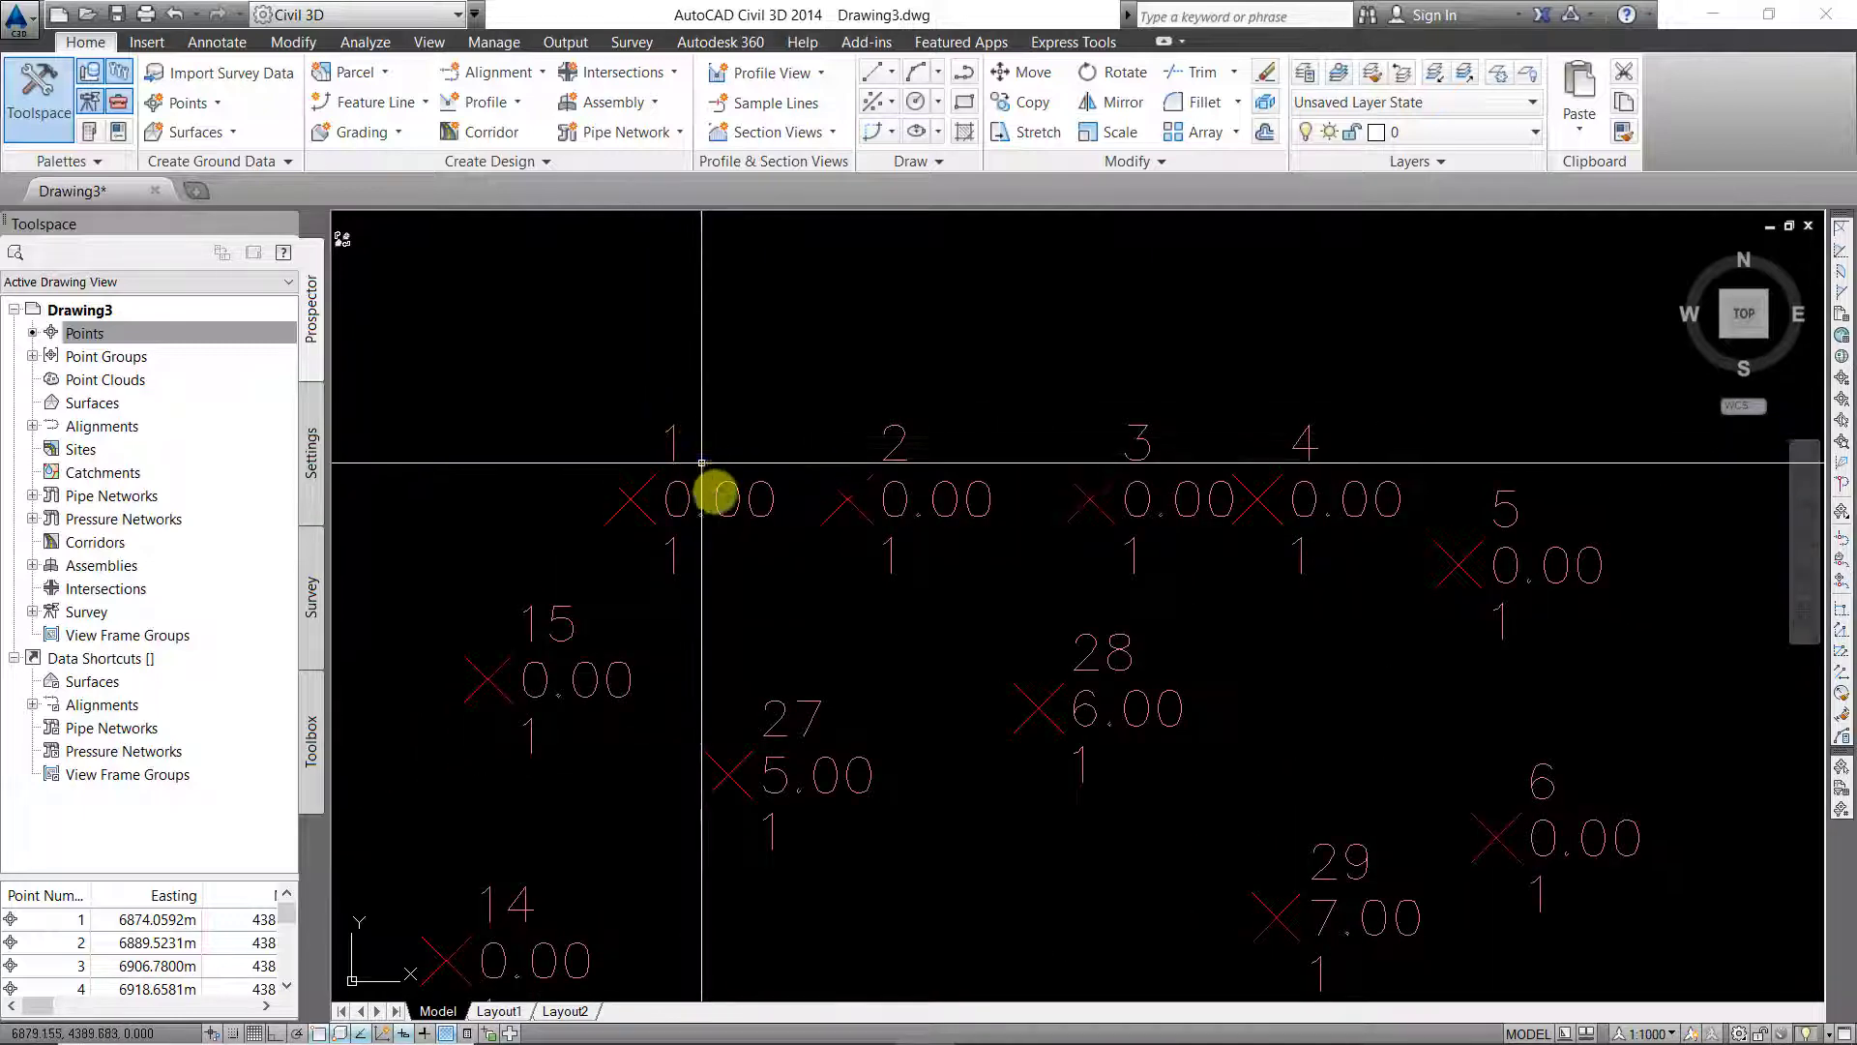
middle_click_drag(707, 528, 696, 419)
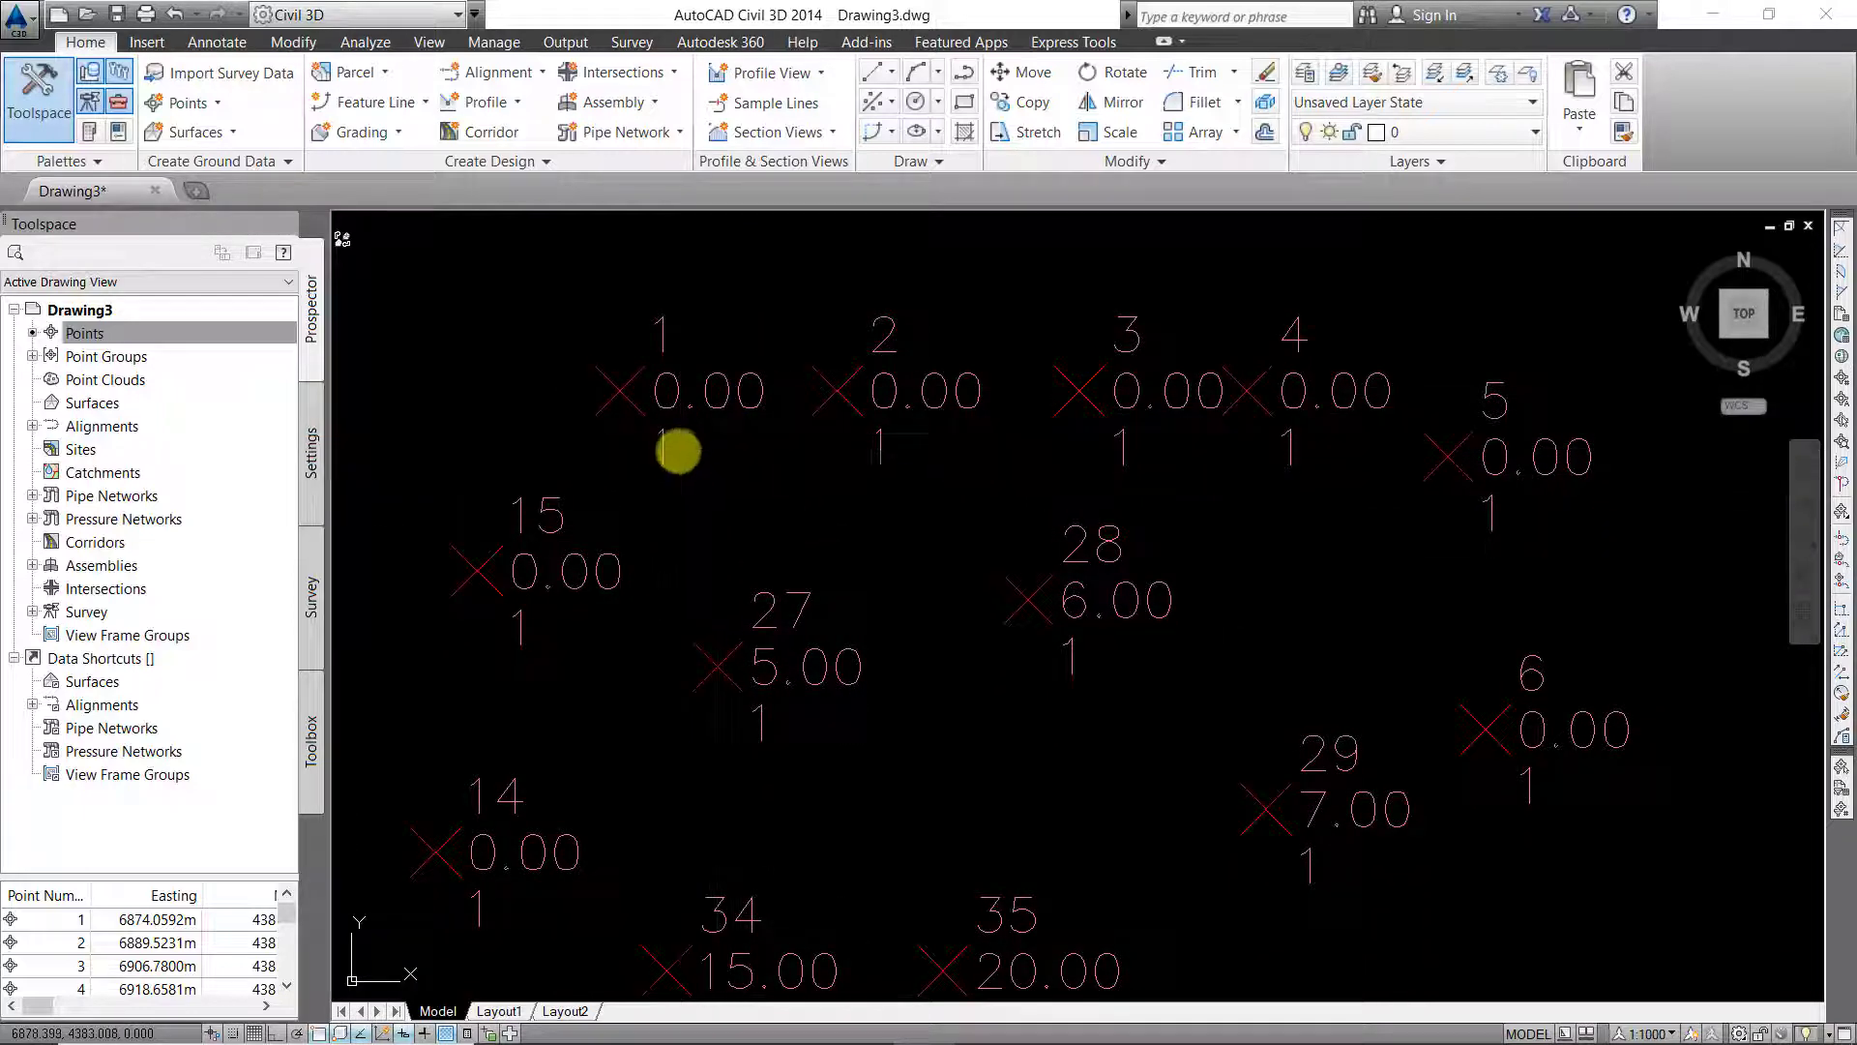
left_click(676, 397)
middle_click_drag(671, 419, 713, 464)
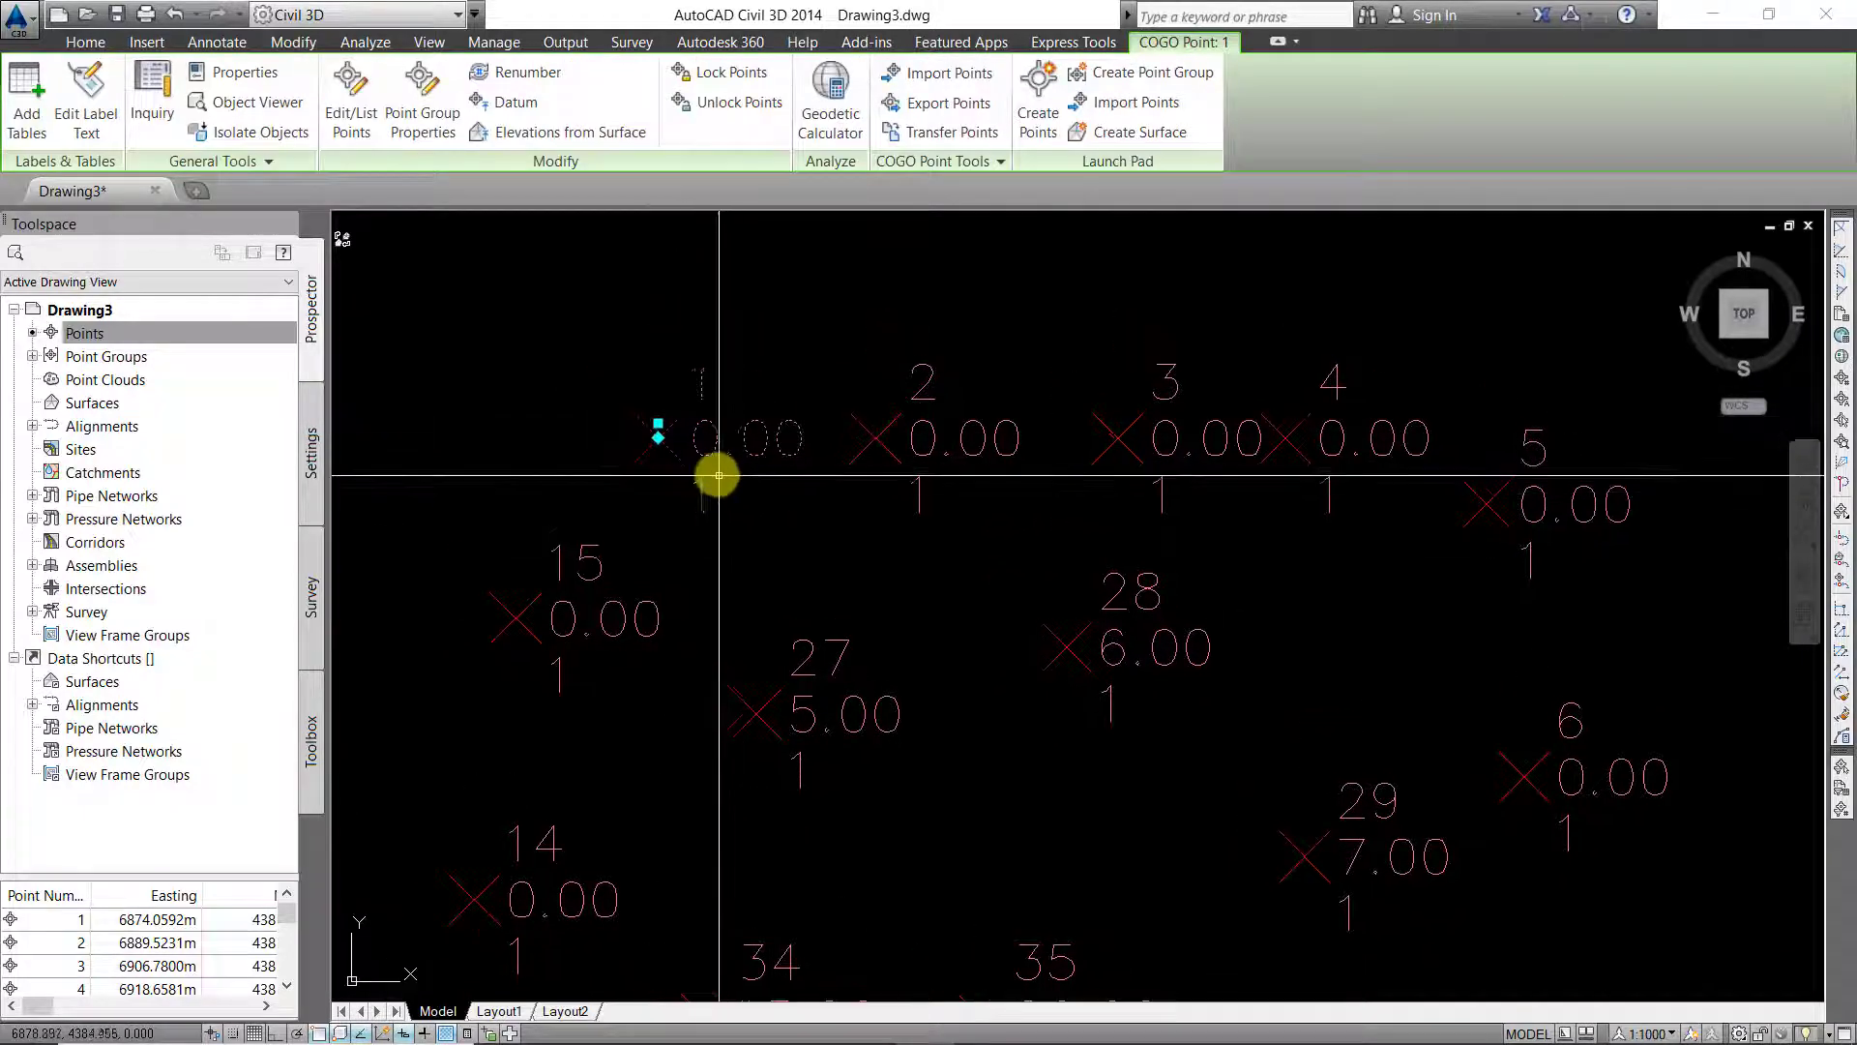
key("Escape")
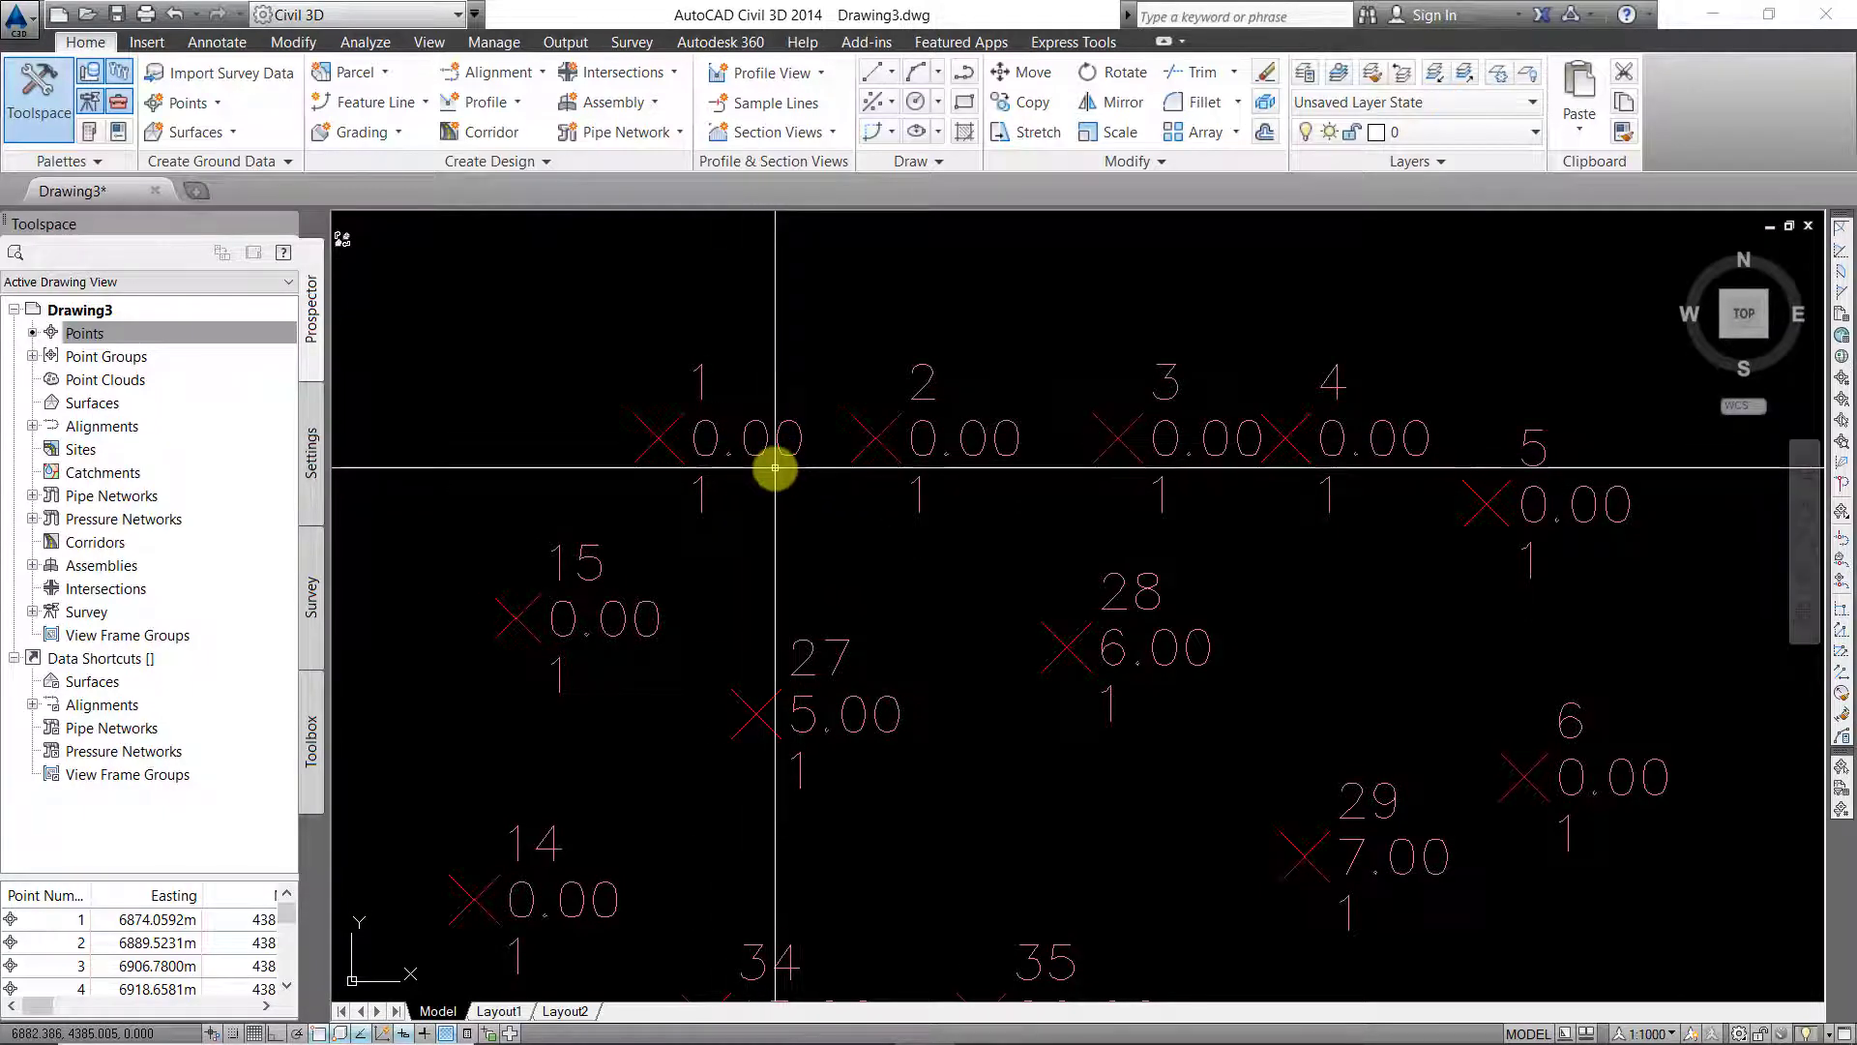
scroll(775, 468, "down", 2)
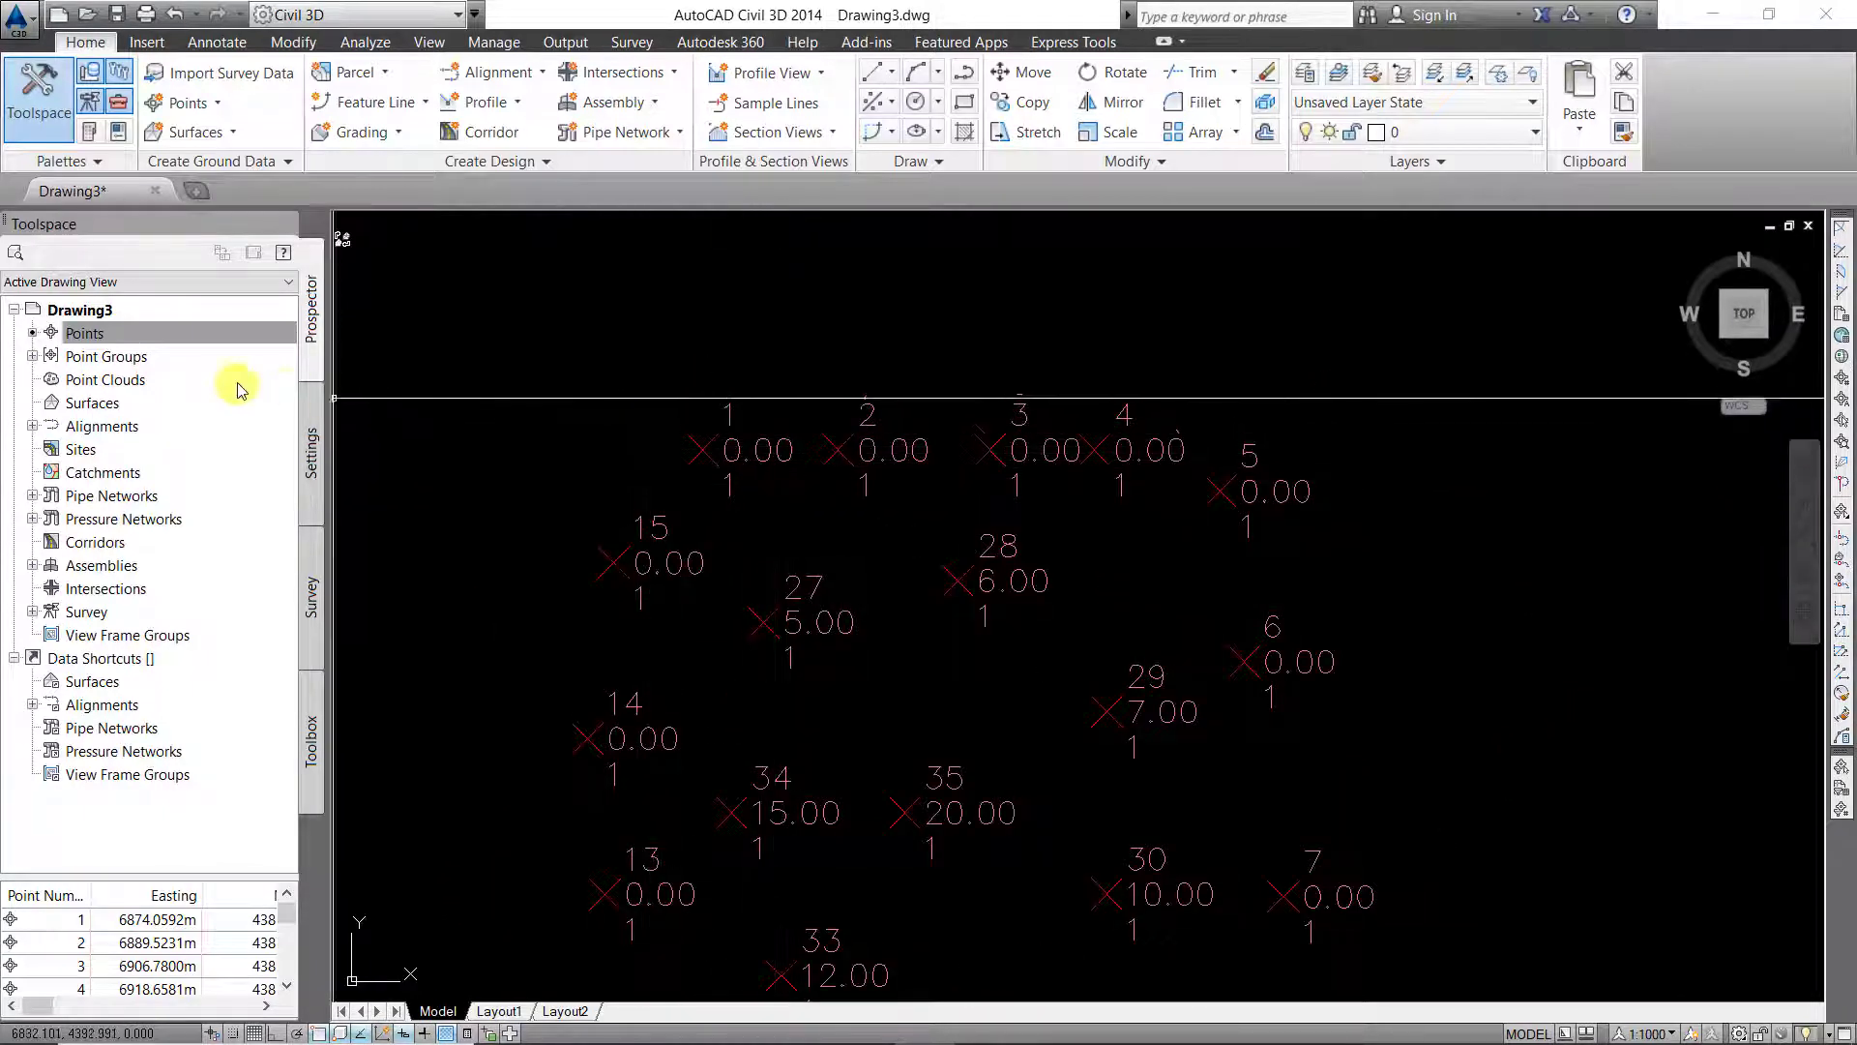
- Set the Point Lapangan group's point label style to Northing and Easting and apply it
left_click(32, 356)
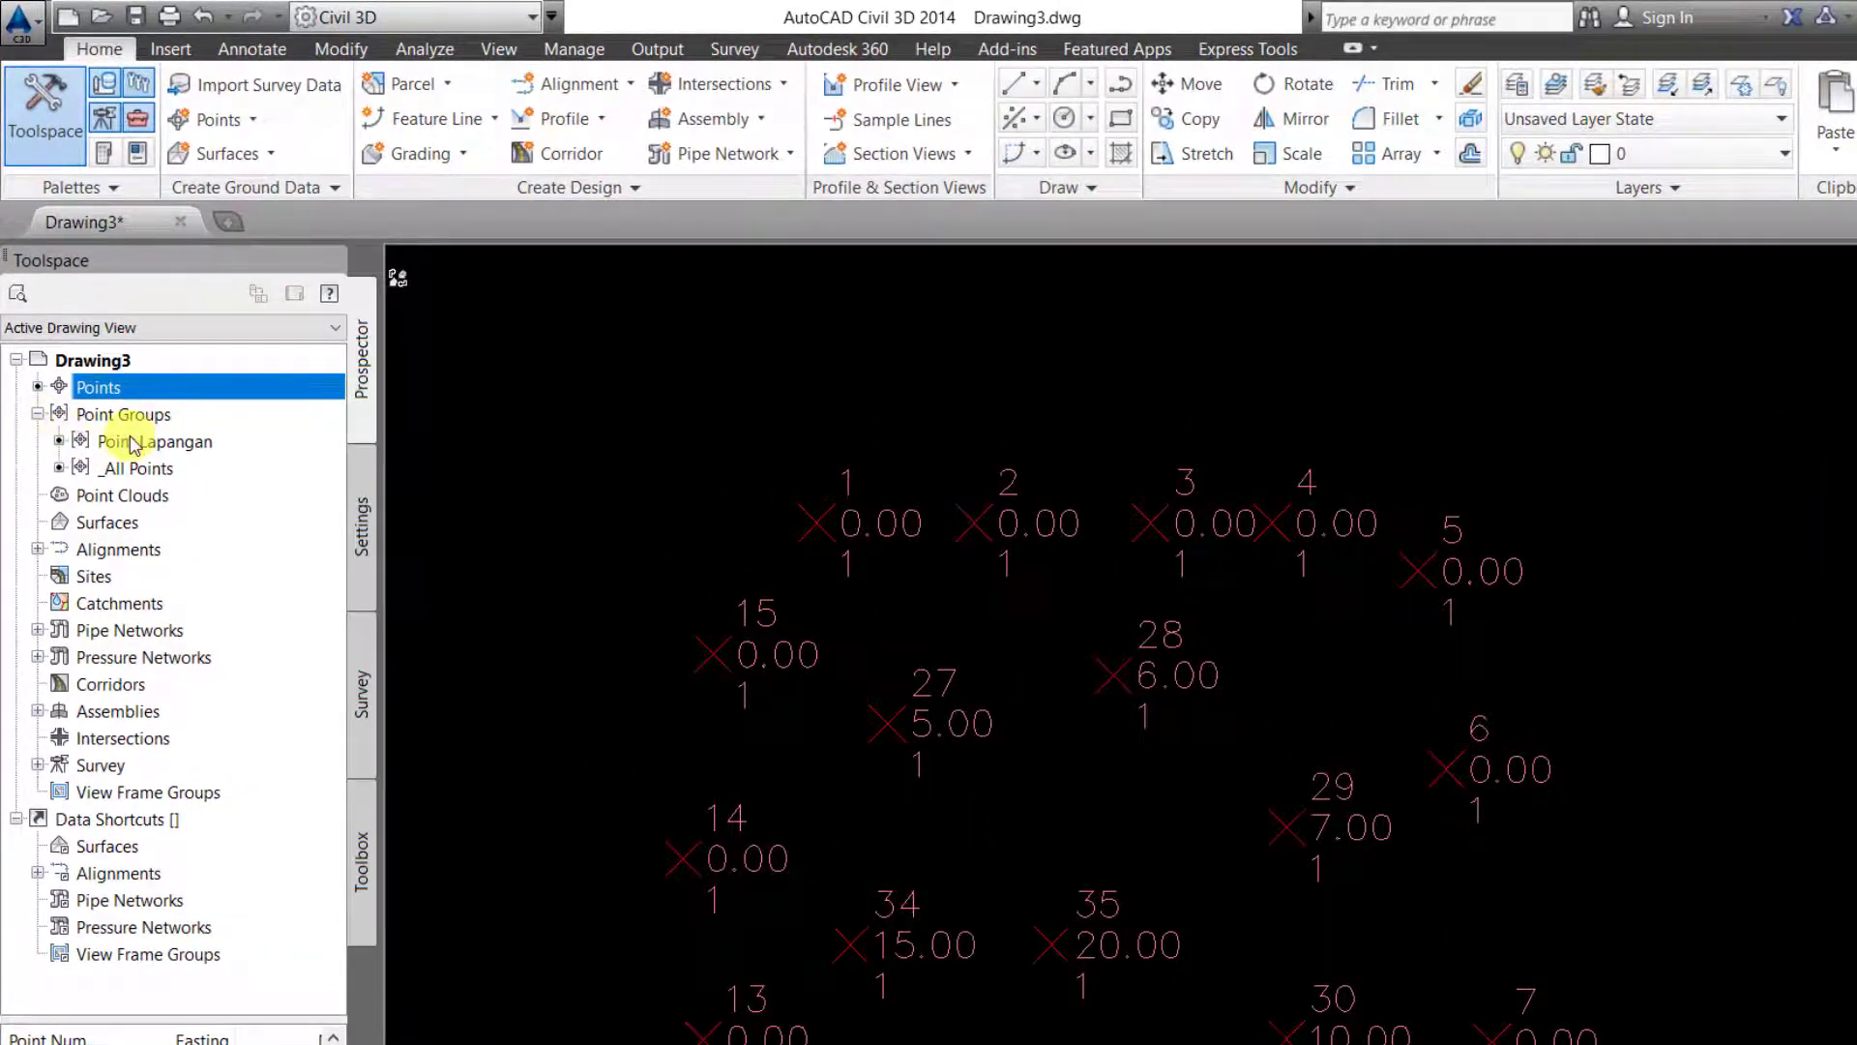
left_click(132, 442)
right_click(132, 444)
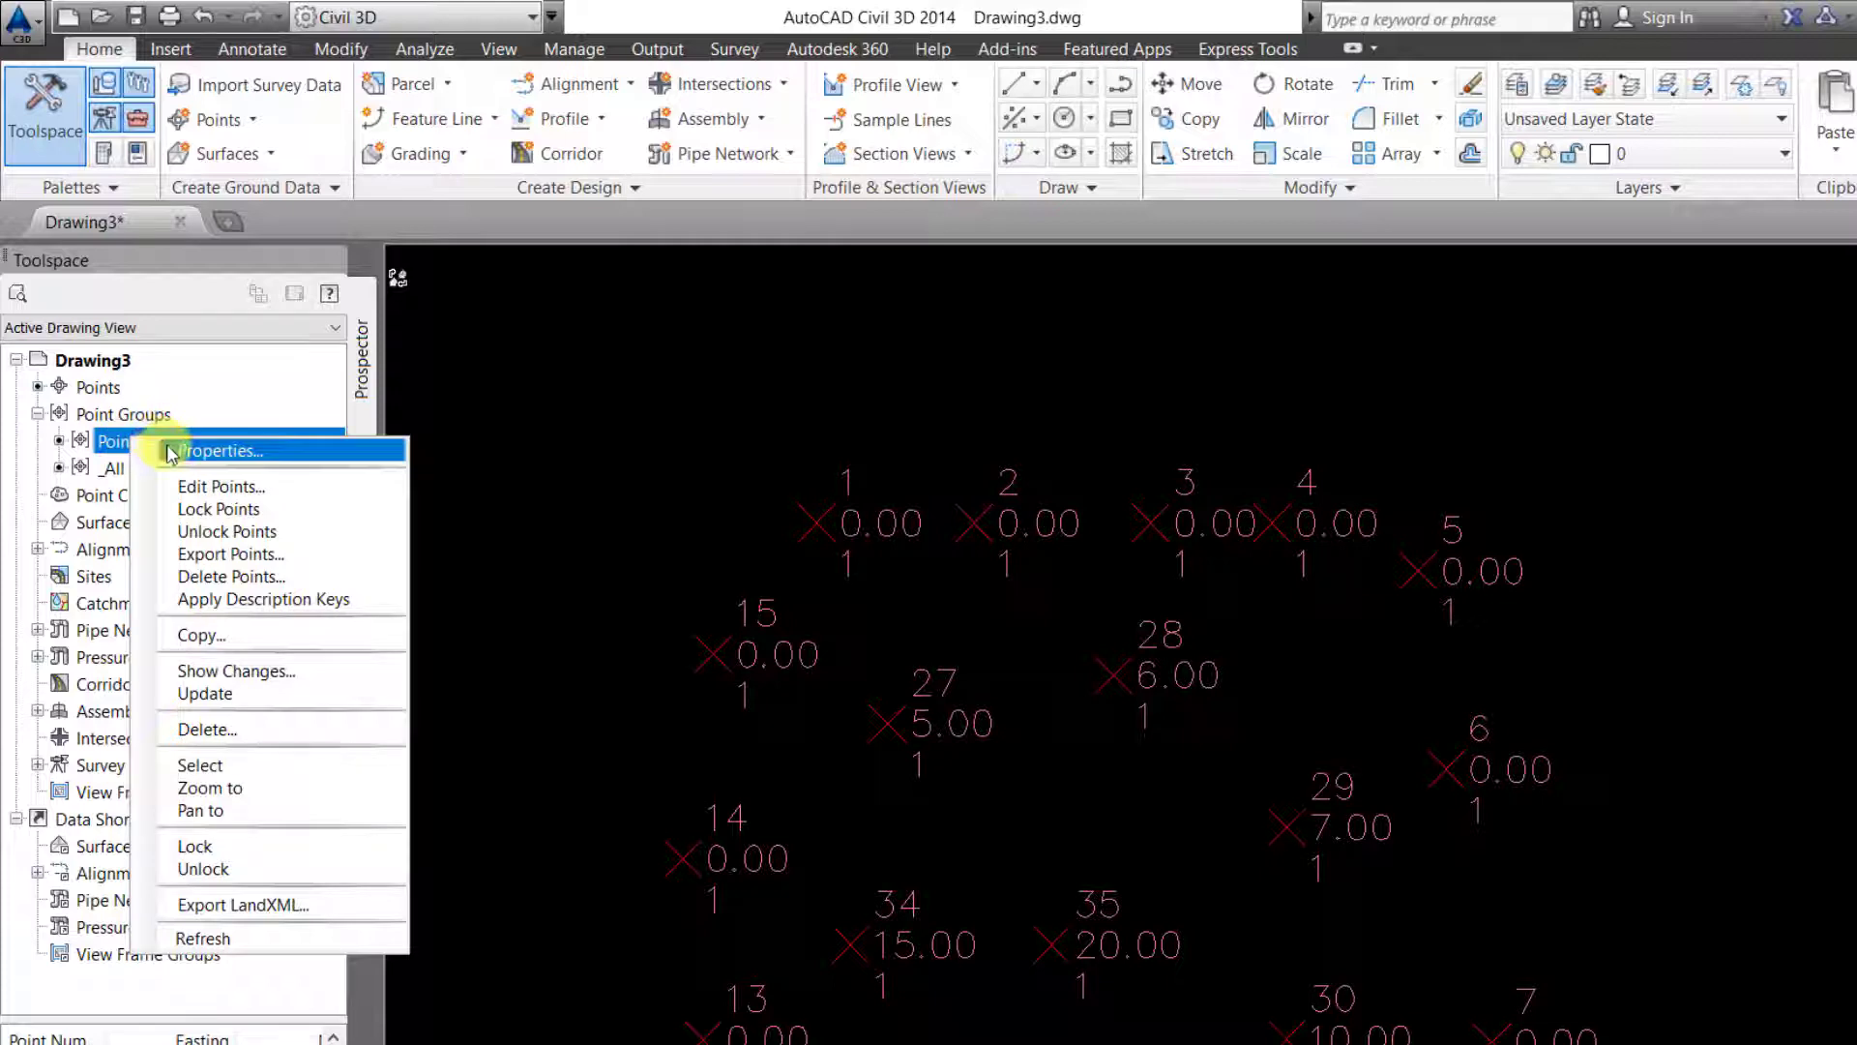
left_click(161, 450)
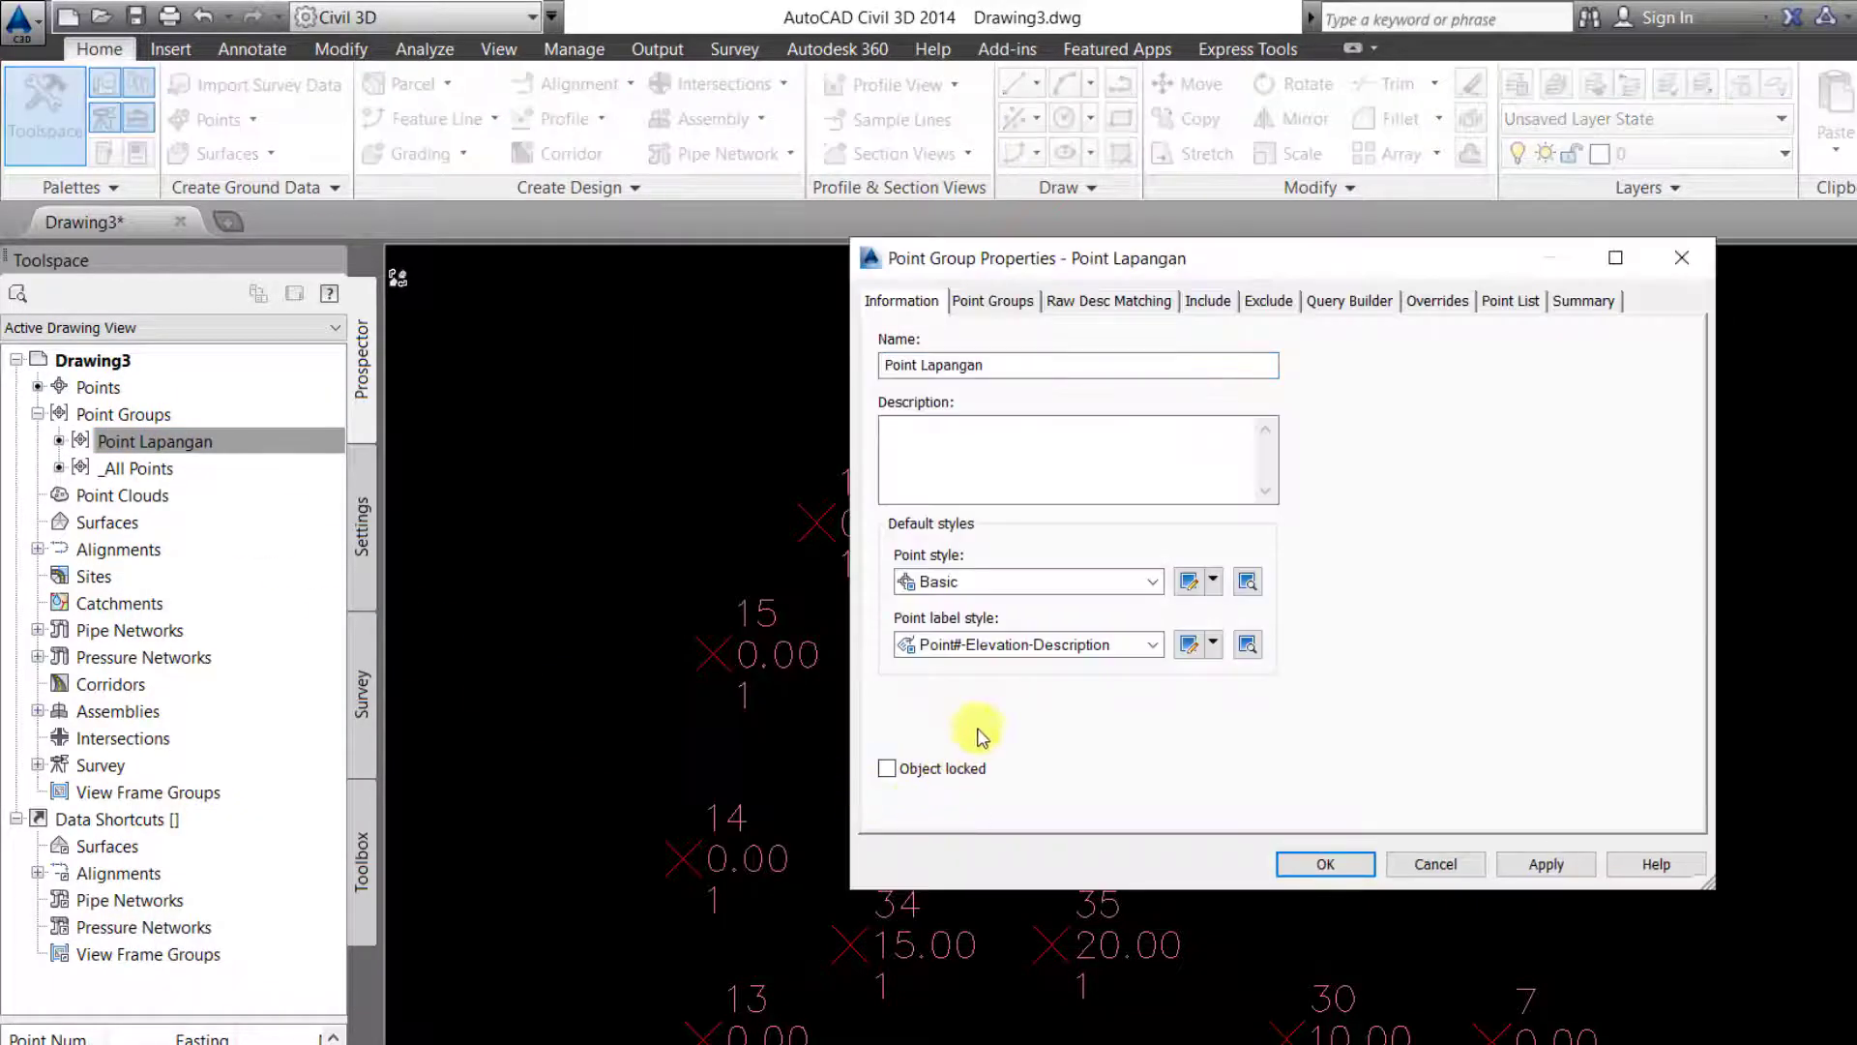
left_click(991, 646)
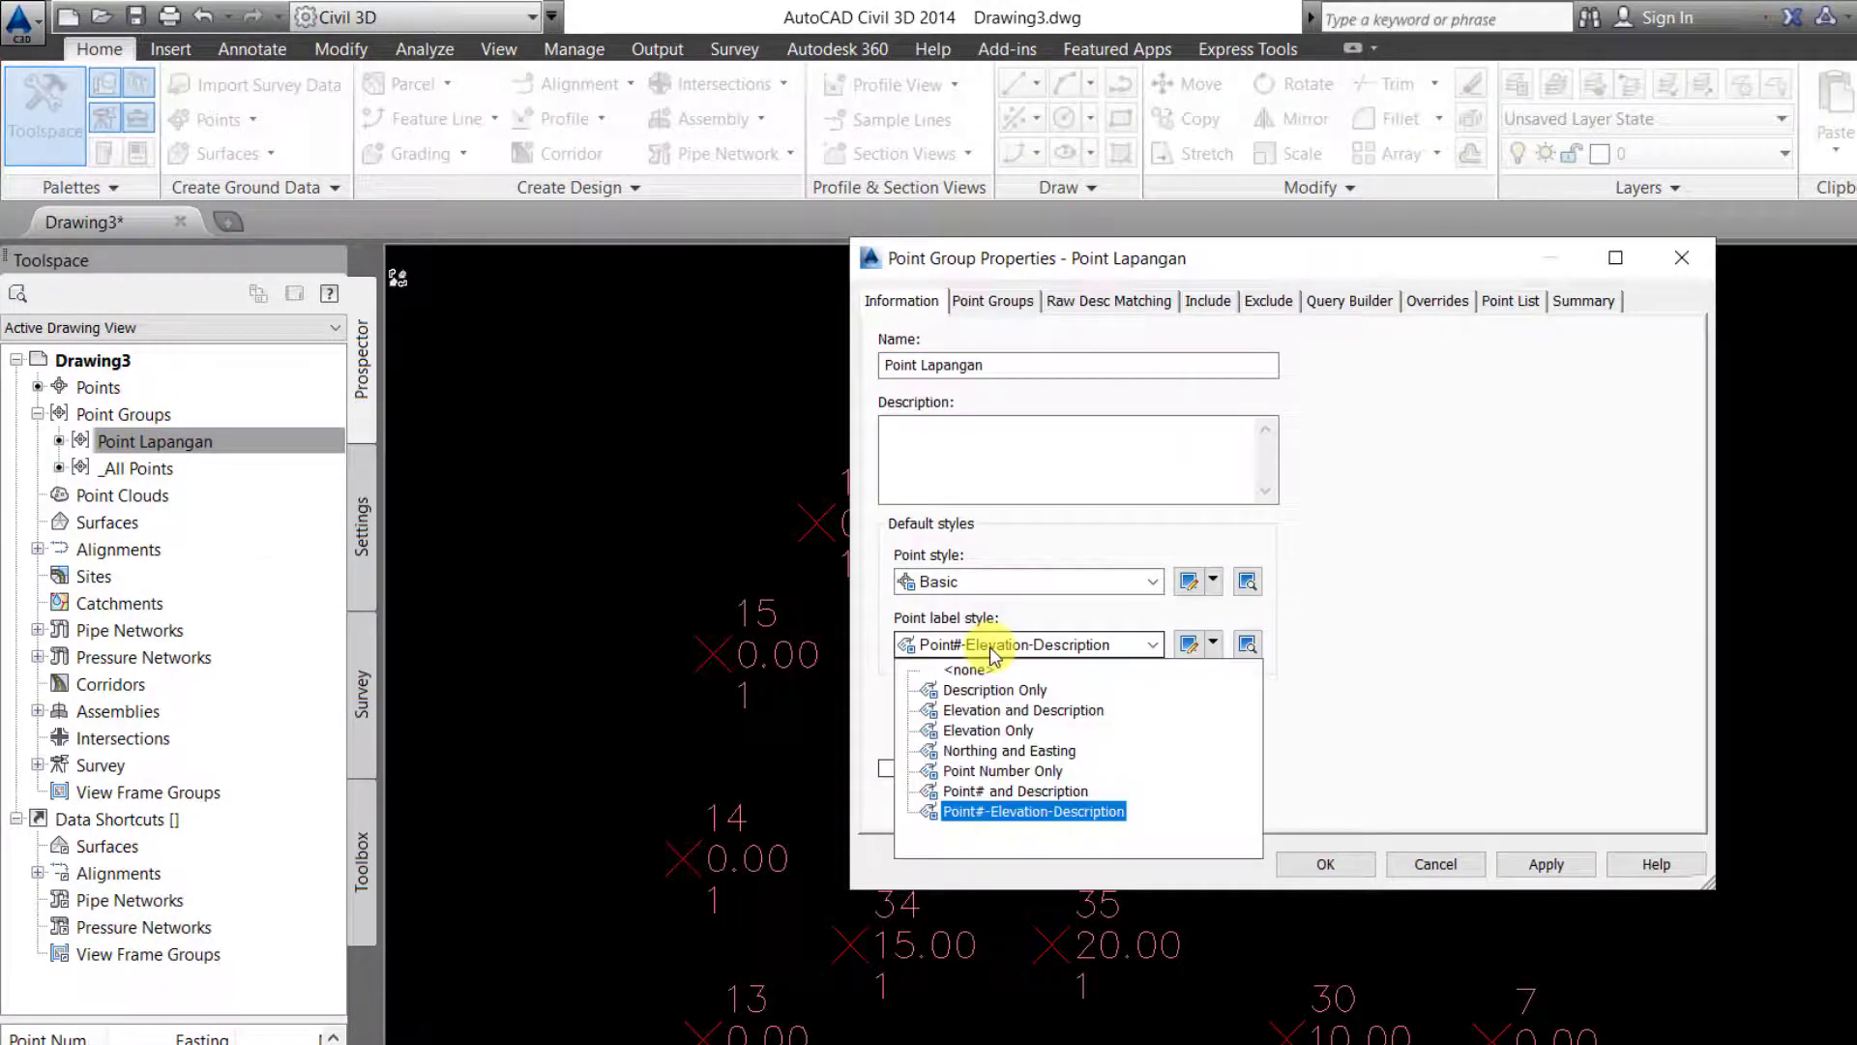
left_click(1001, 751)
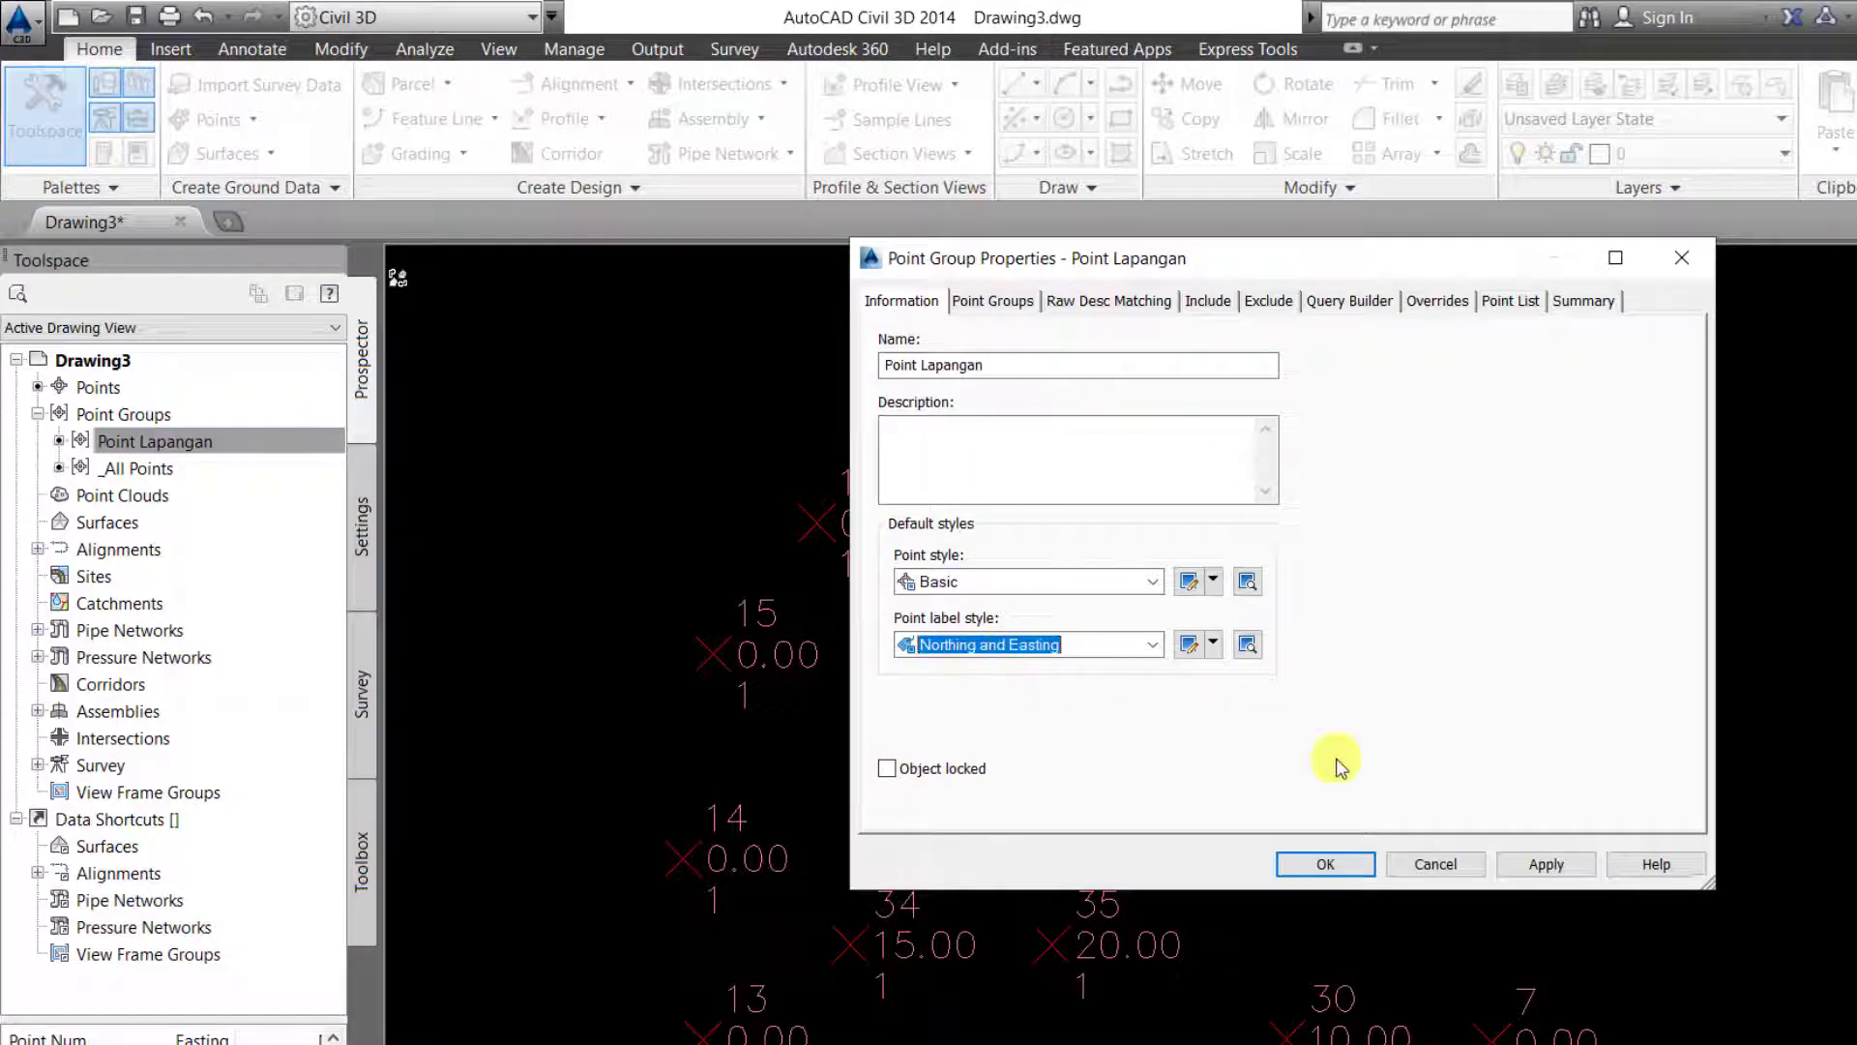
left_click(1547, 862)
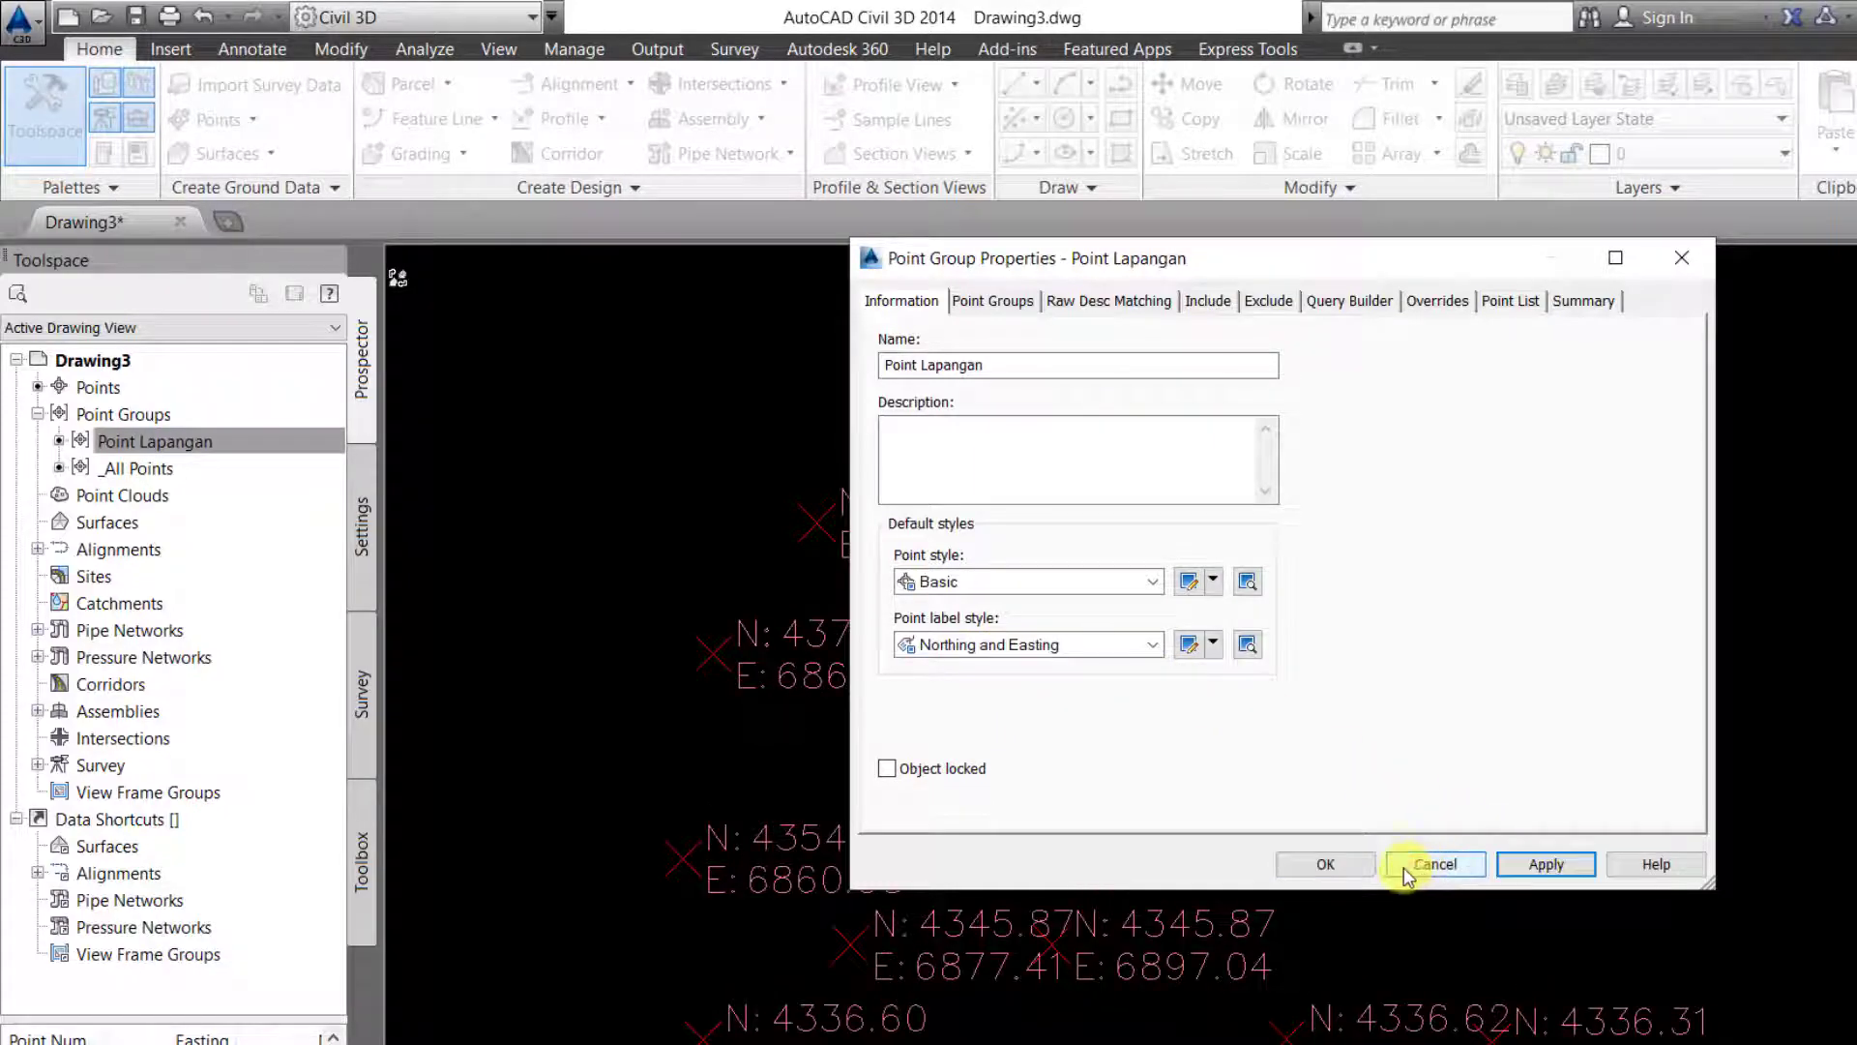
left_click(1323, 864)
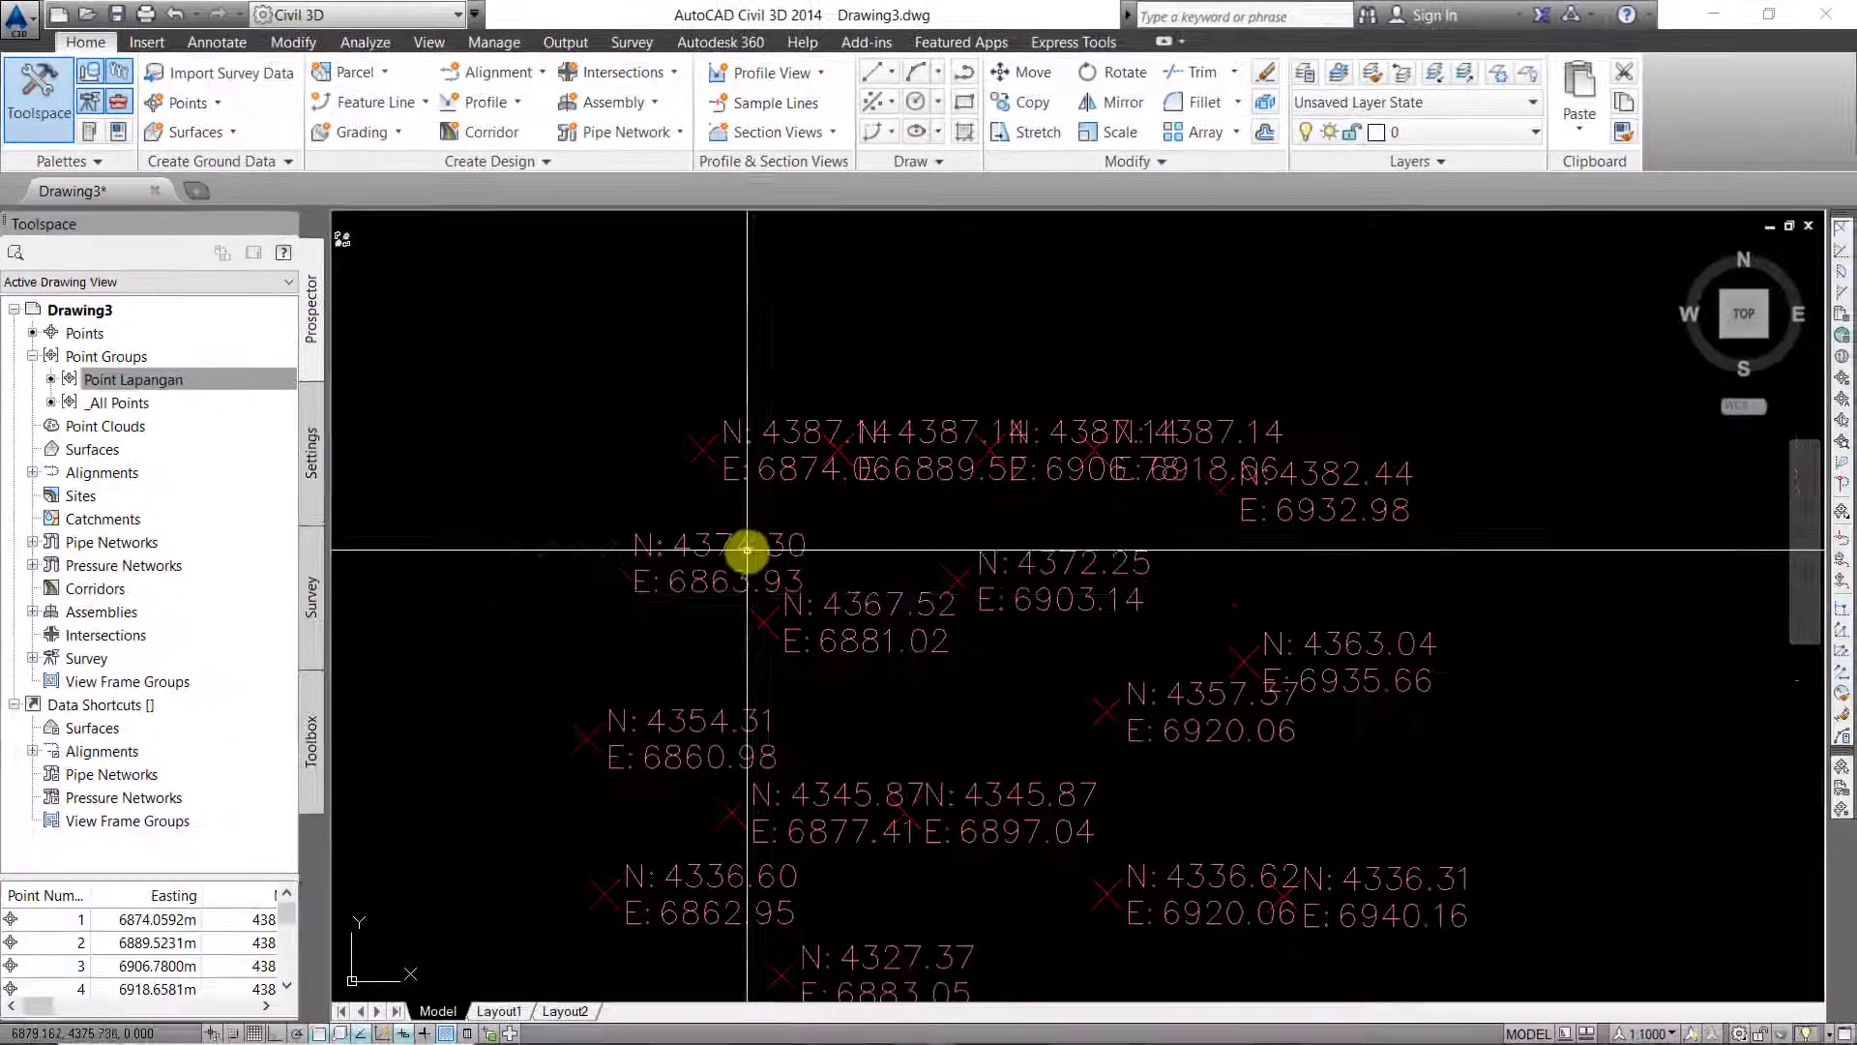
- Examine the northing and easting labels on the points in the drawing
scroll(742, 639, "up", 2)
scroll(588, 526, "down", 2)
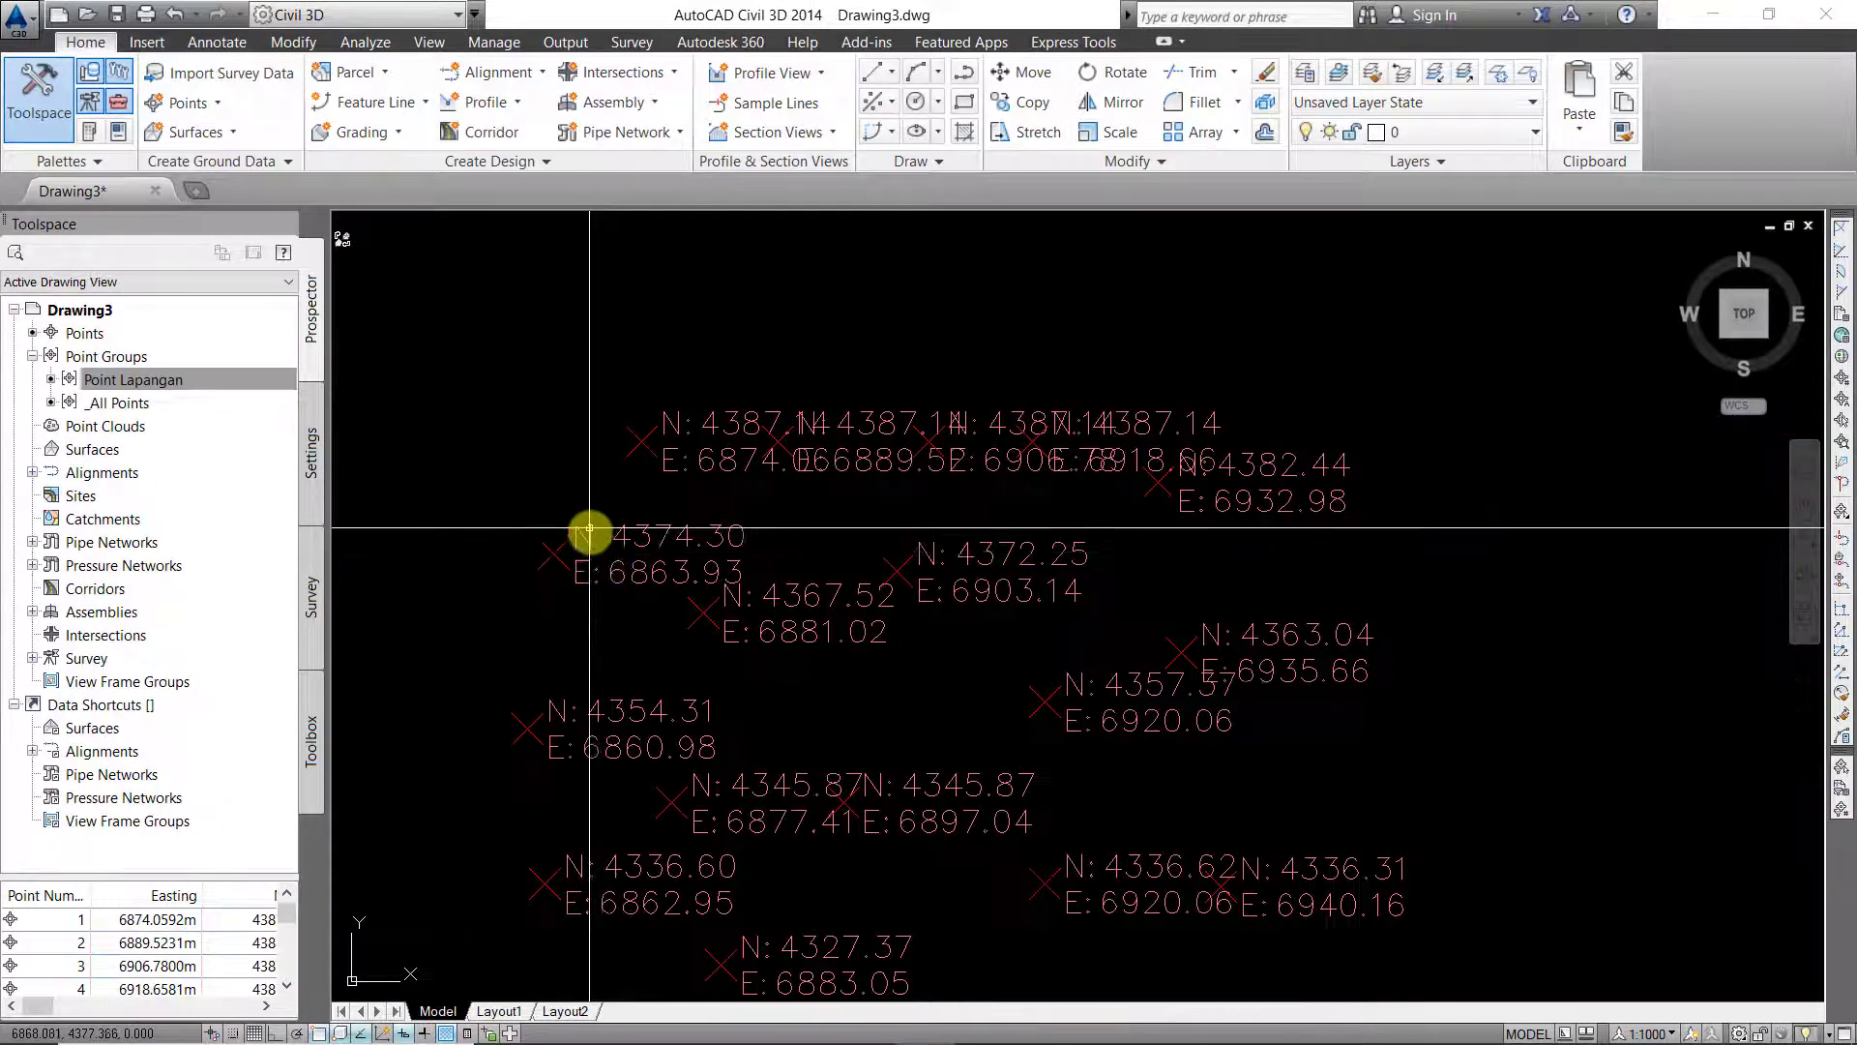
scroll(600, 546, "up", 4)
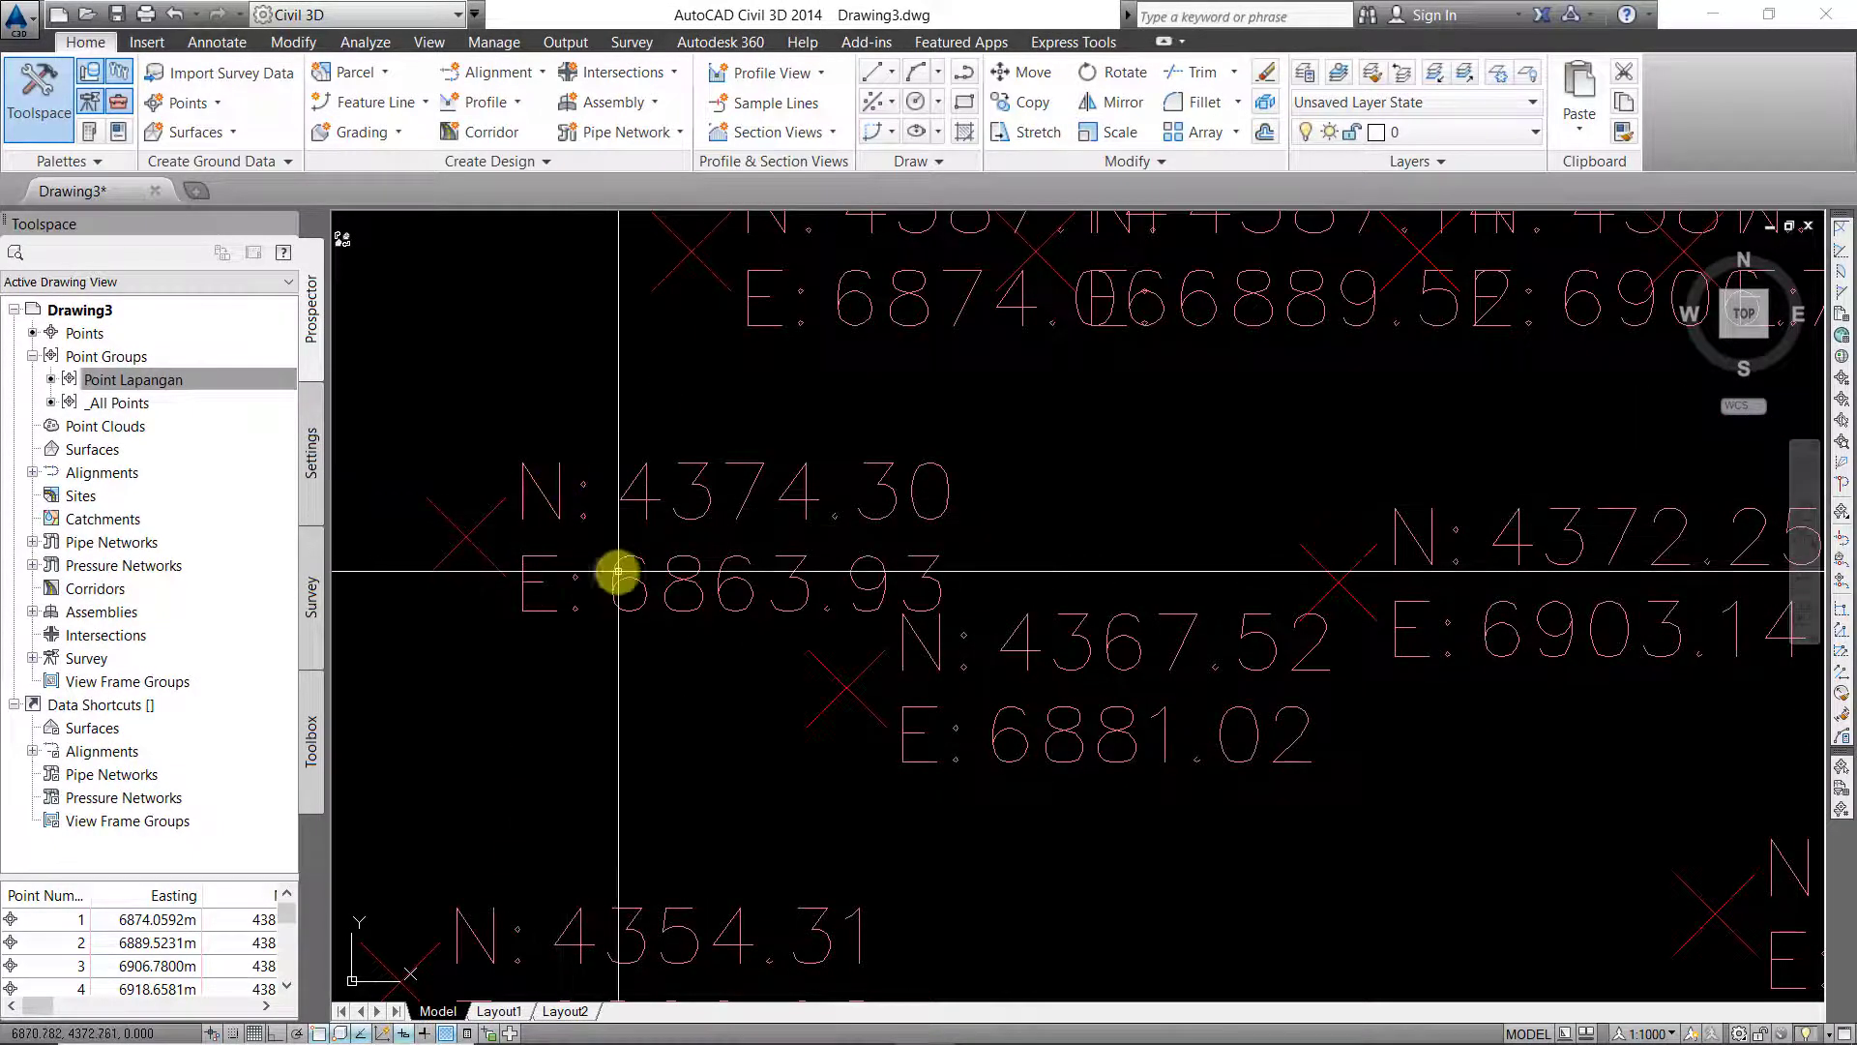
scroll(556, 532, "down", 3)
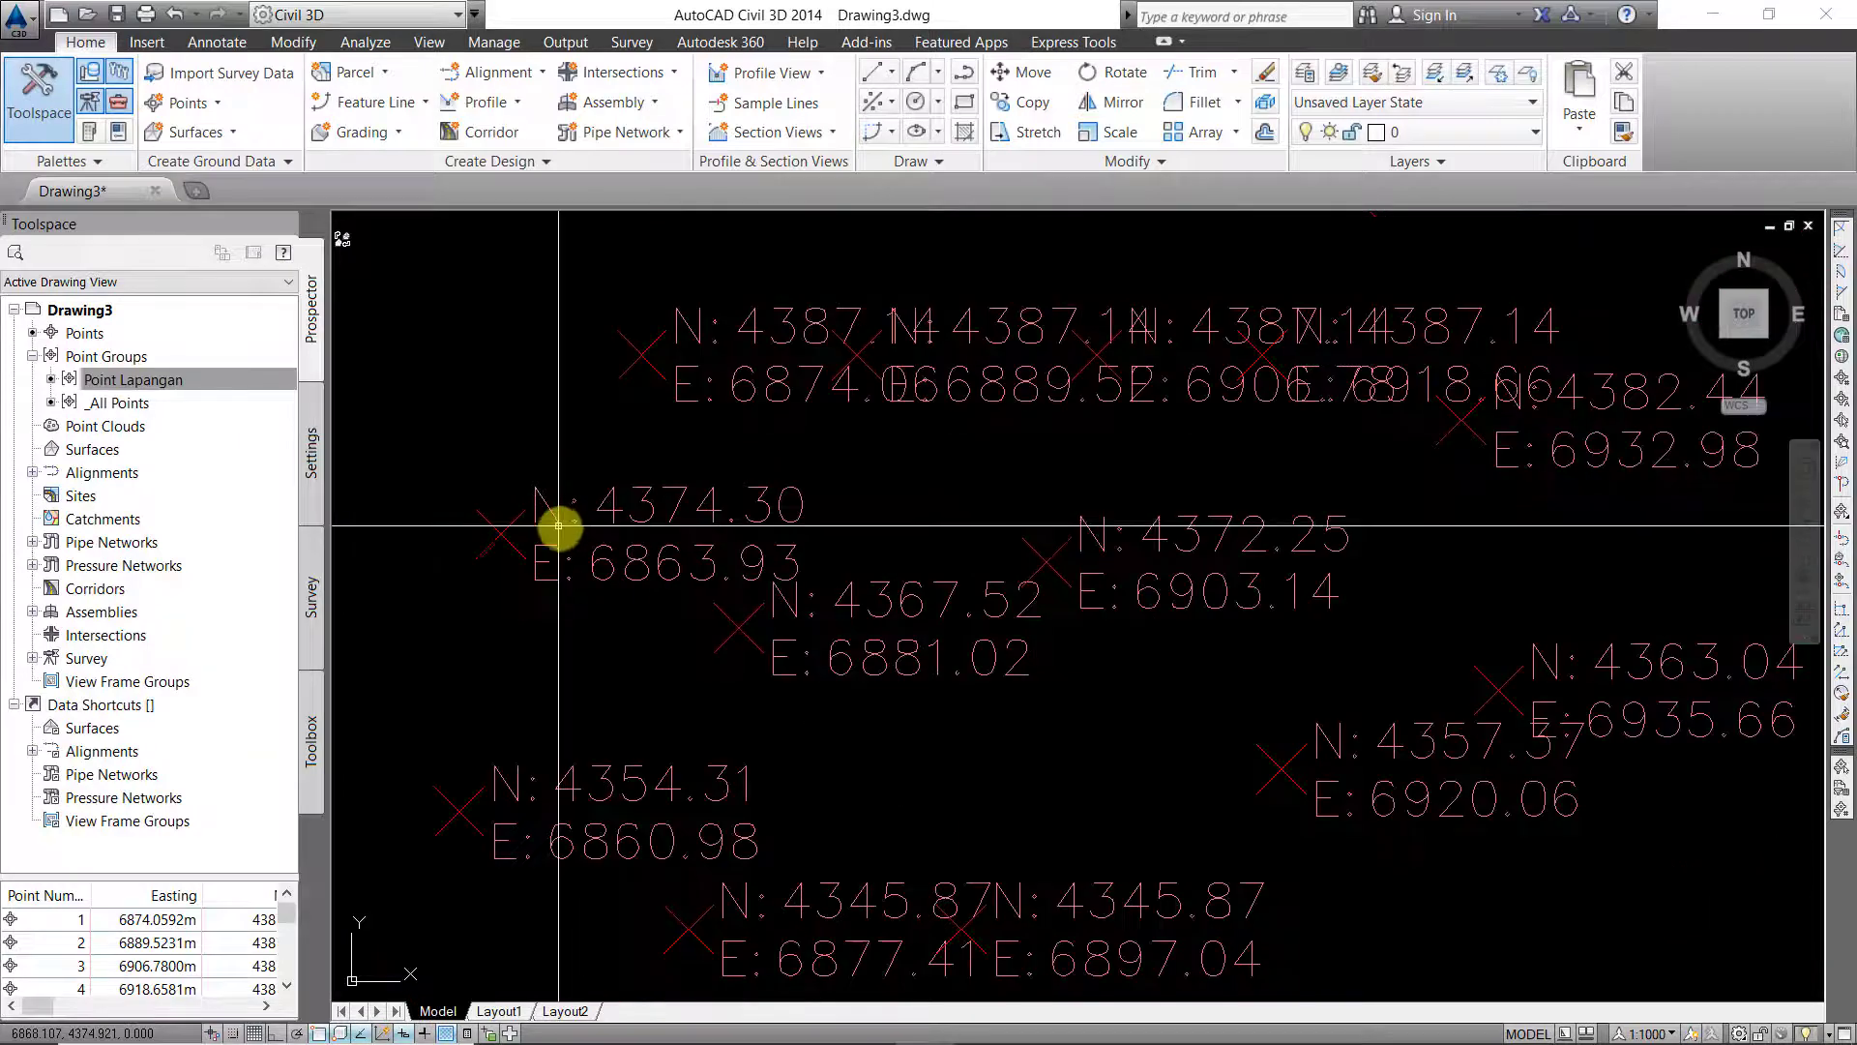
scroll(834, 510, "up", 2)
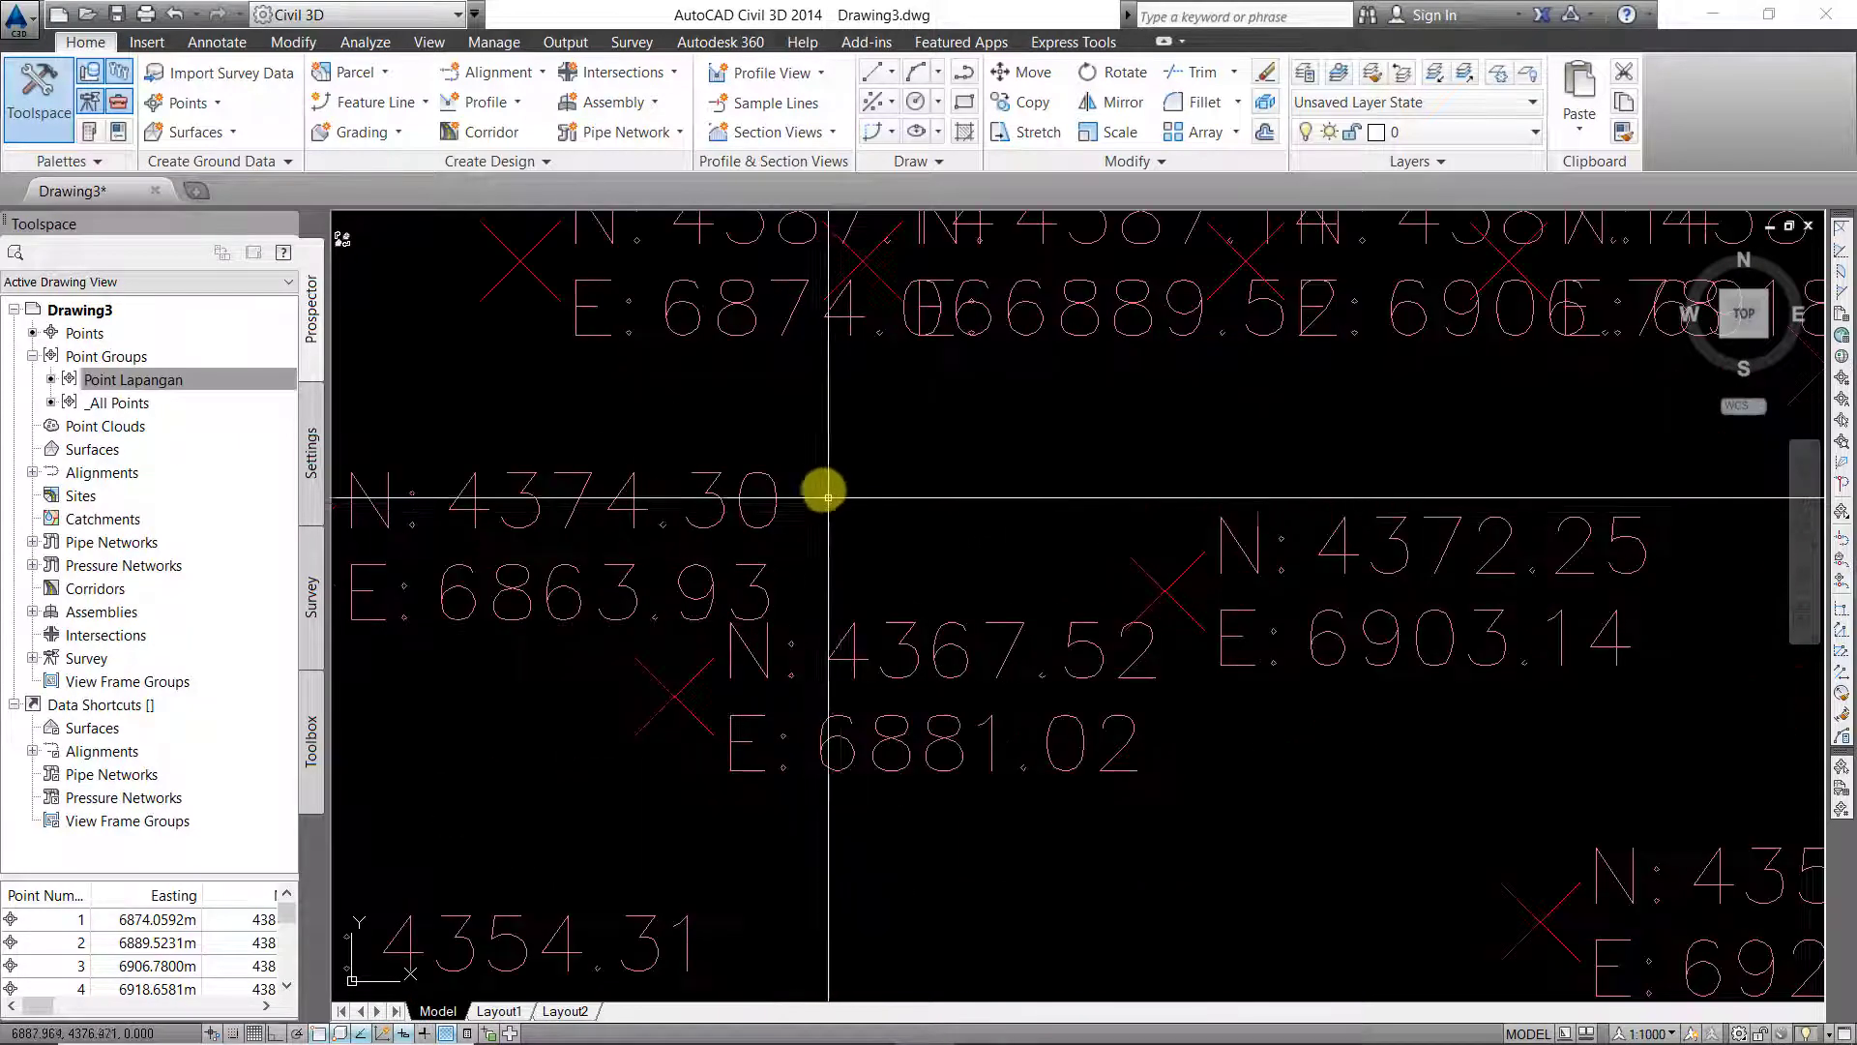
scroll(773, 493, "down", 2)
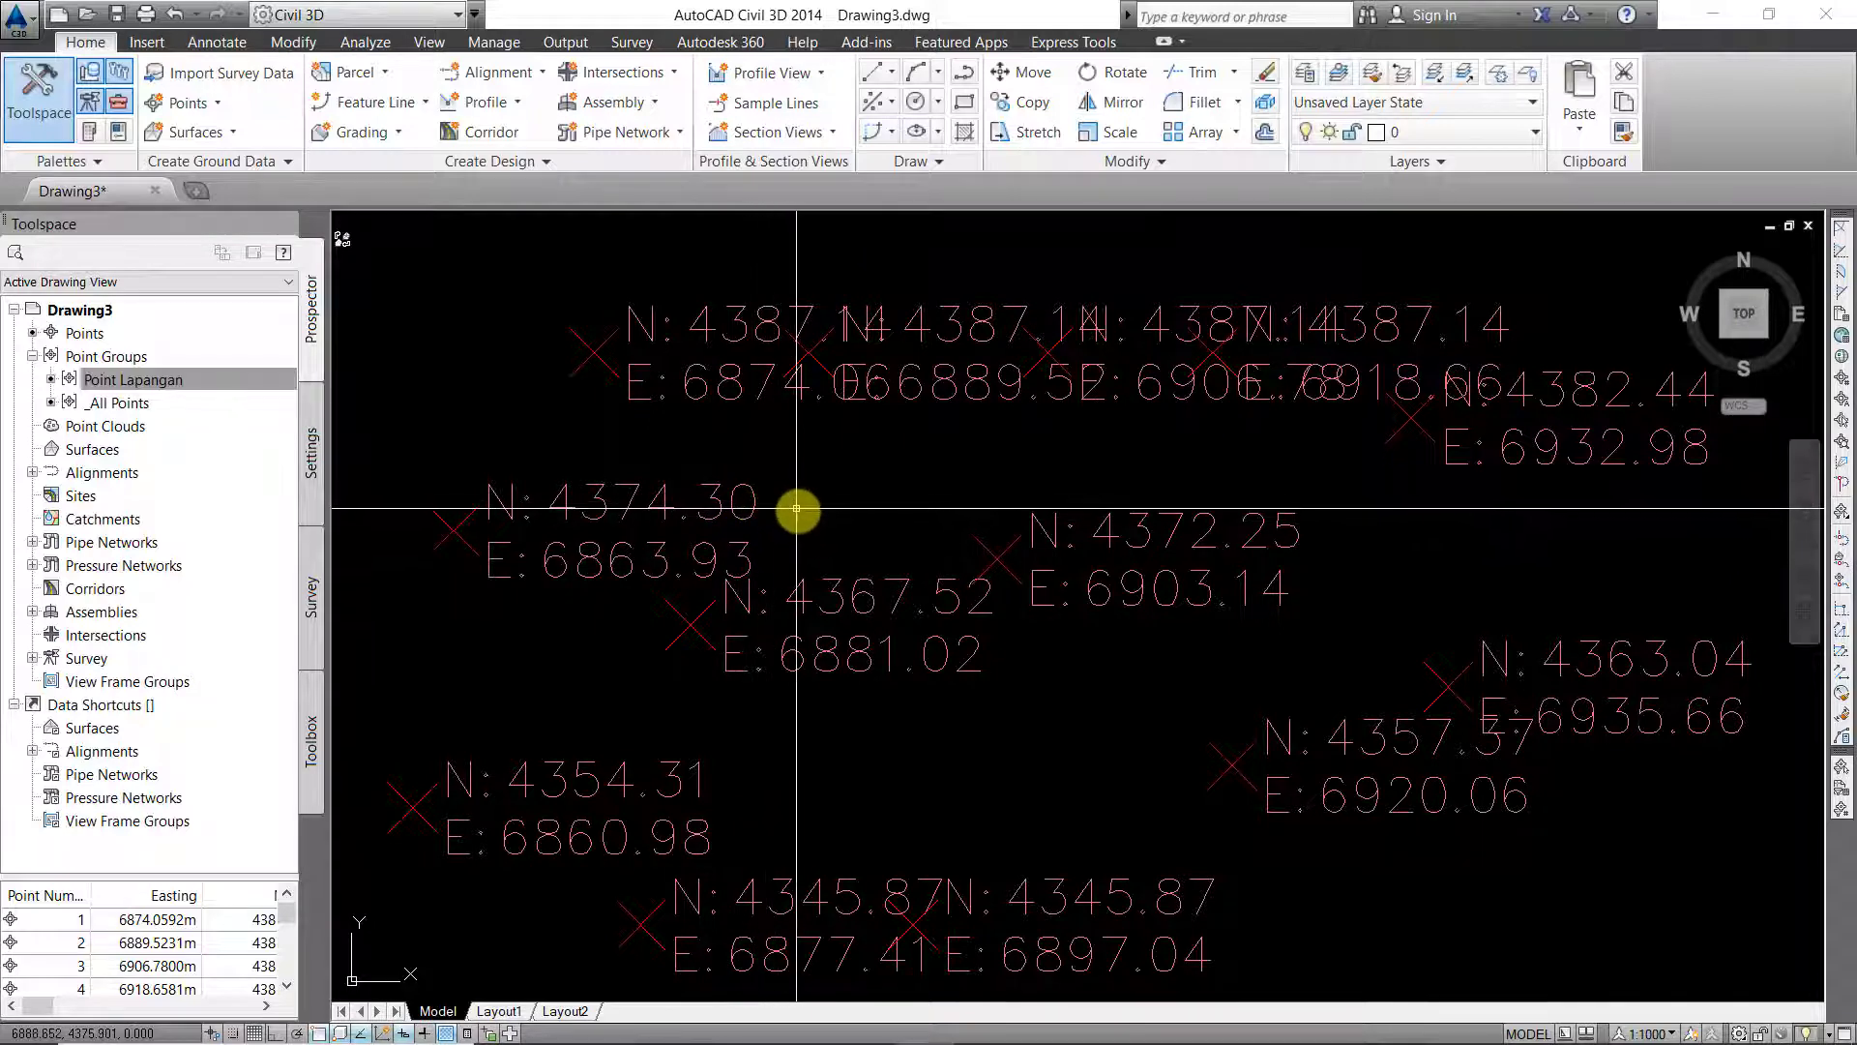
scroll(673, 476, "down", 2)
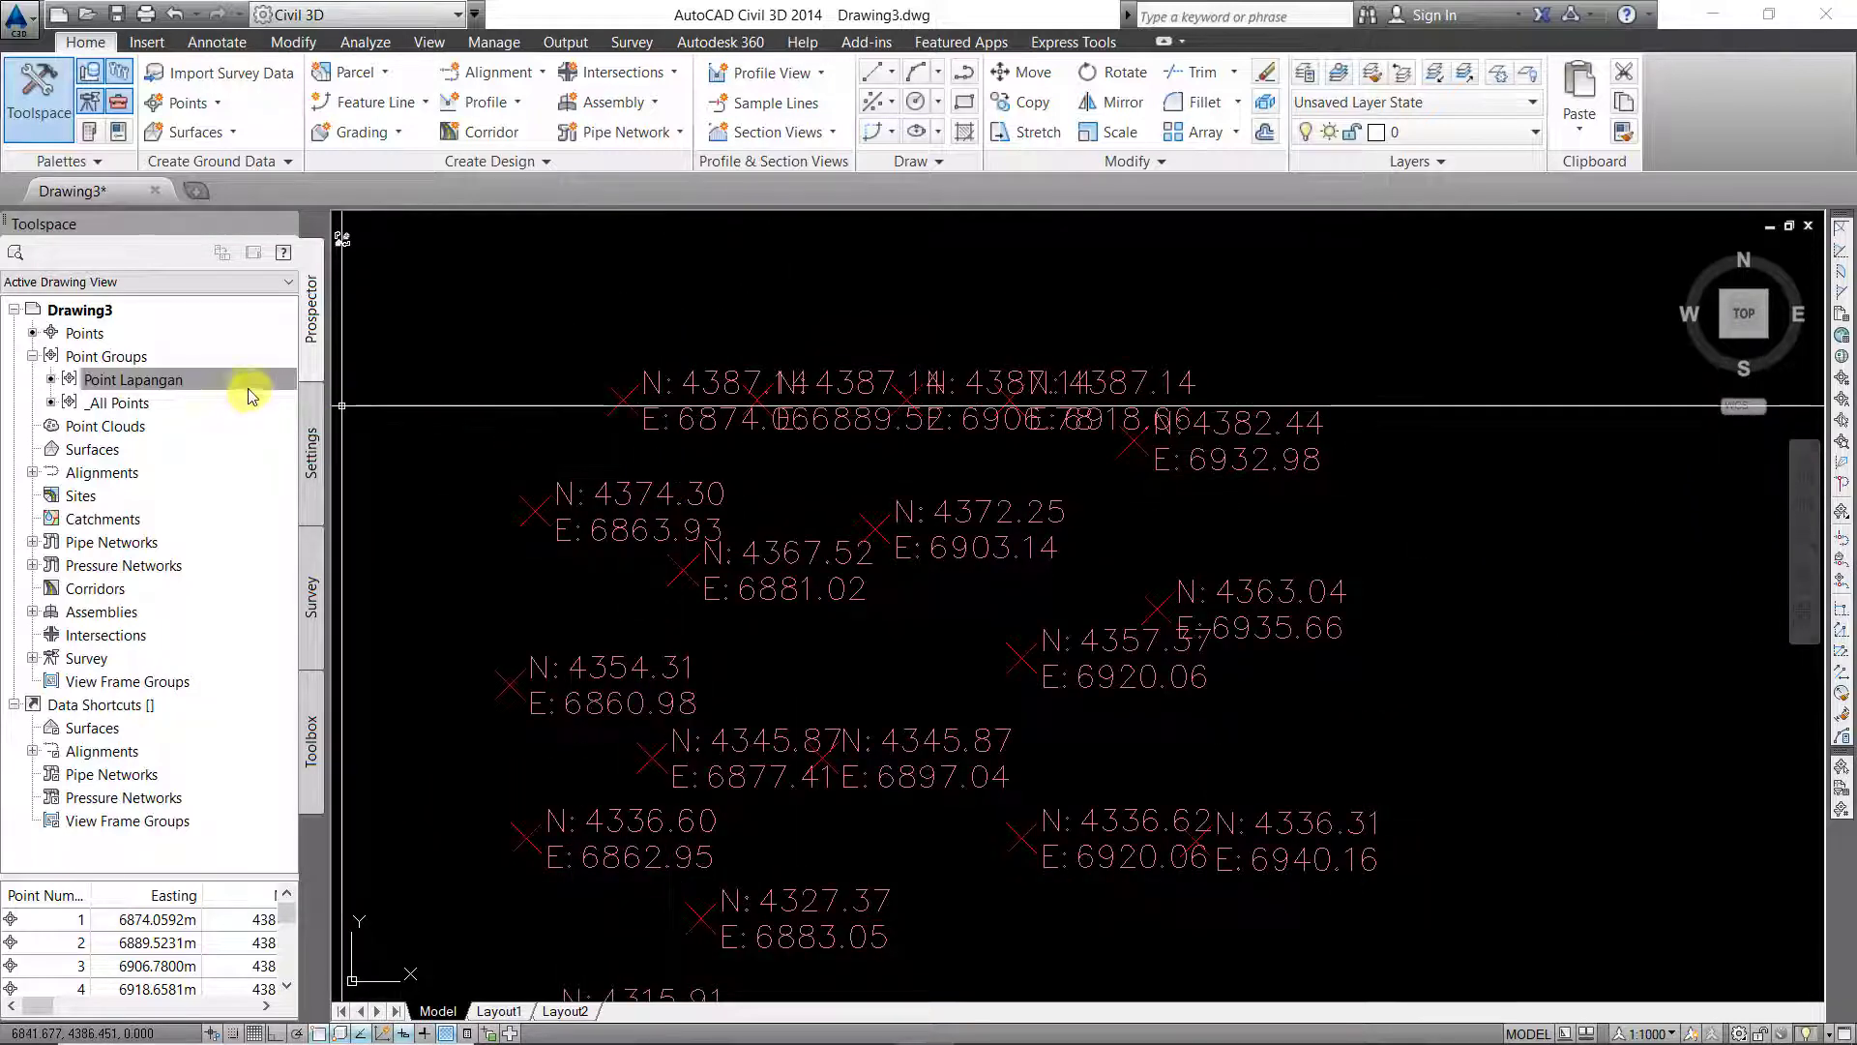
- Edit the Point Lapangan group's Northing and Easting label style and set its text height to 1 mm
right_click(151, 383)
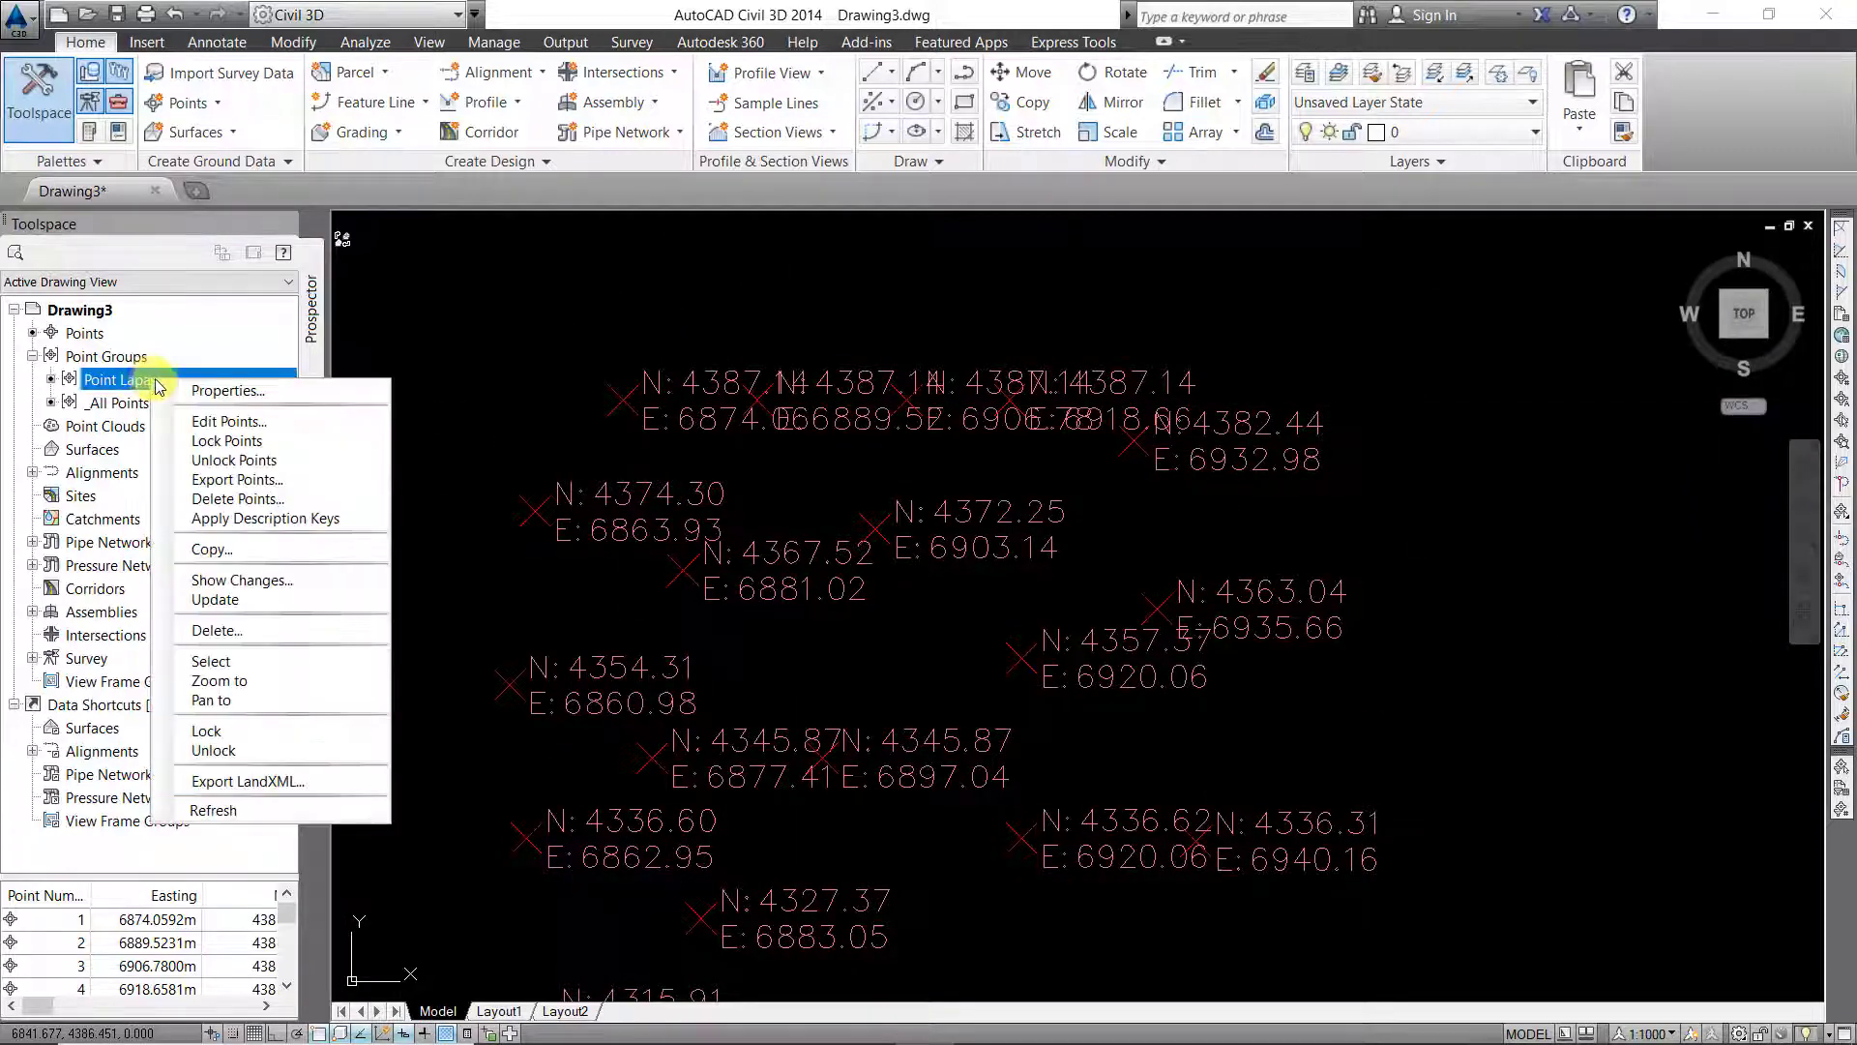
left_click(178, 389)
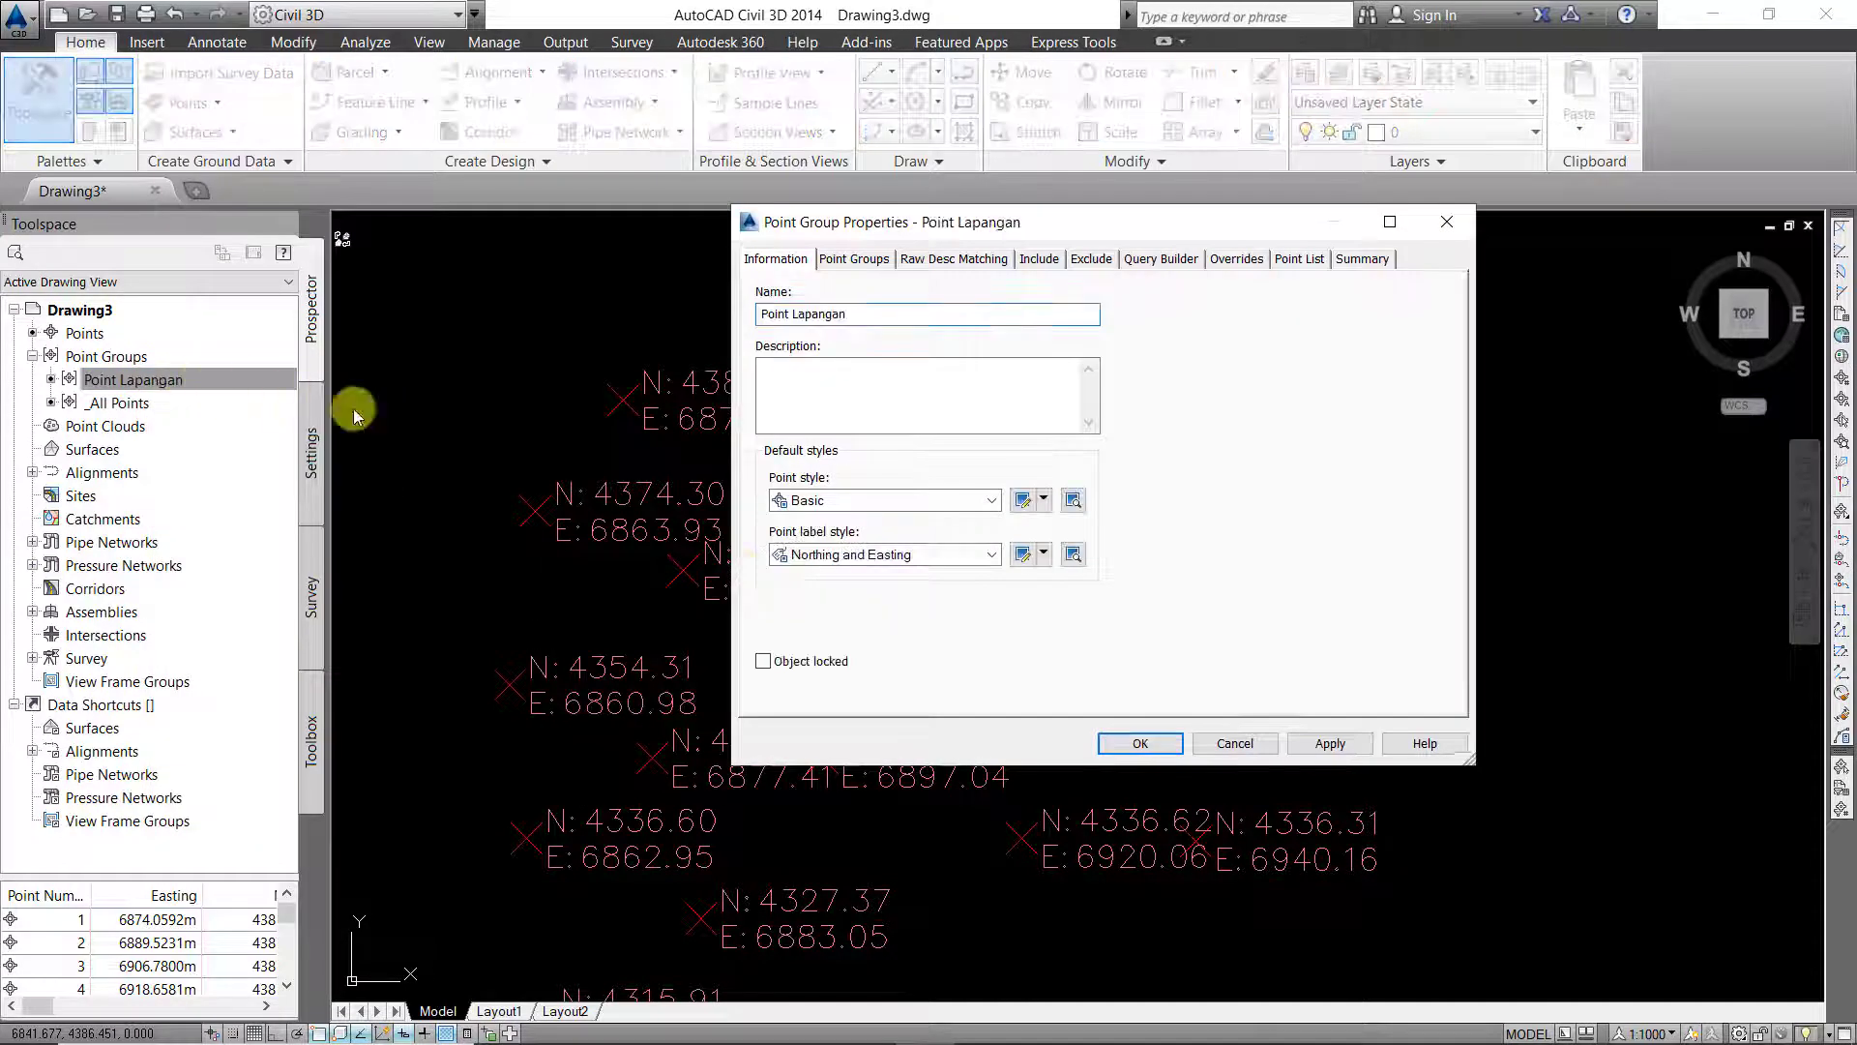
left_click(1022, 556)
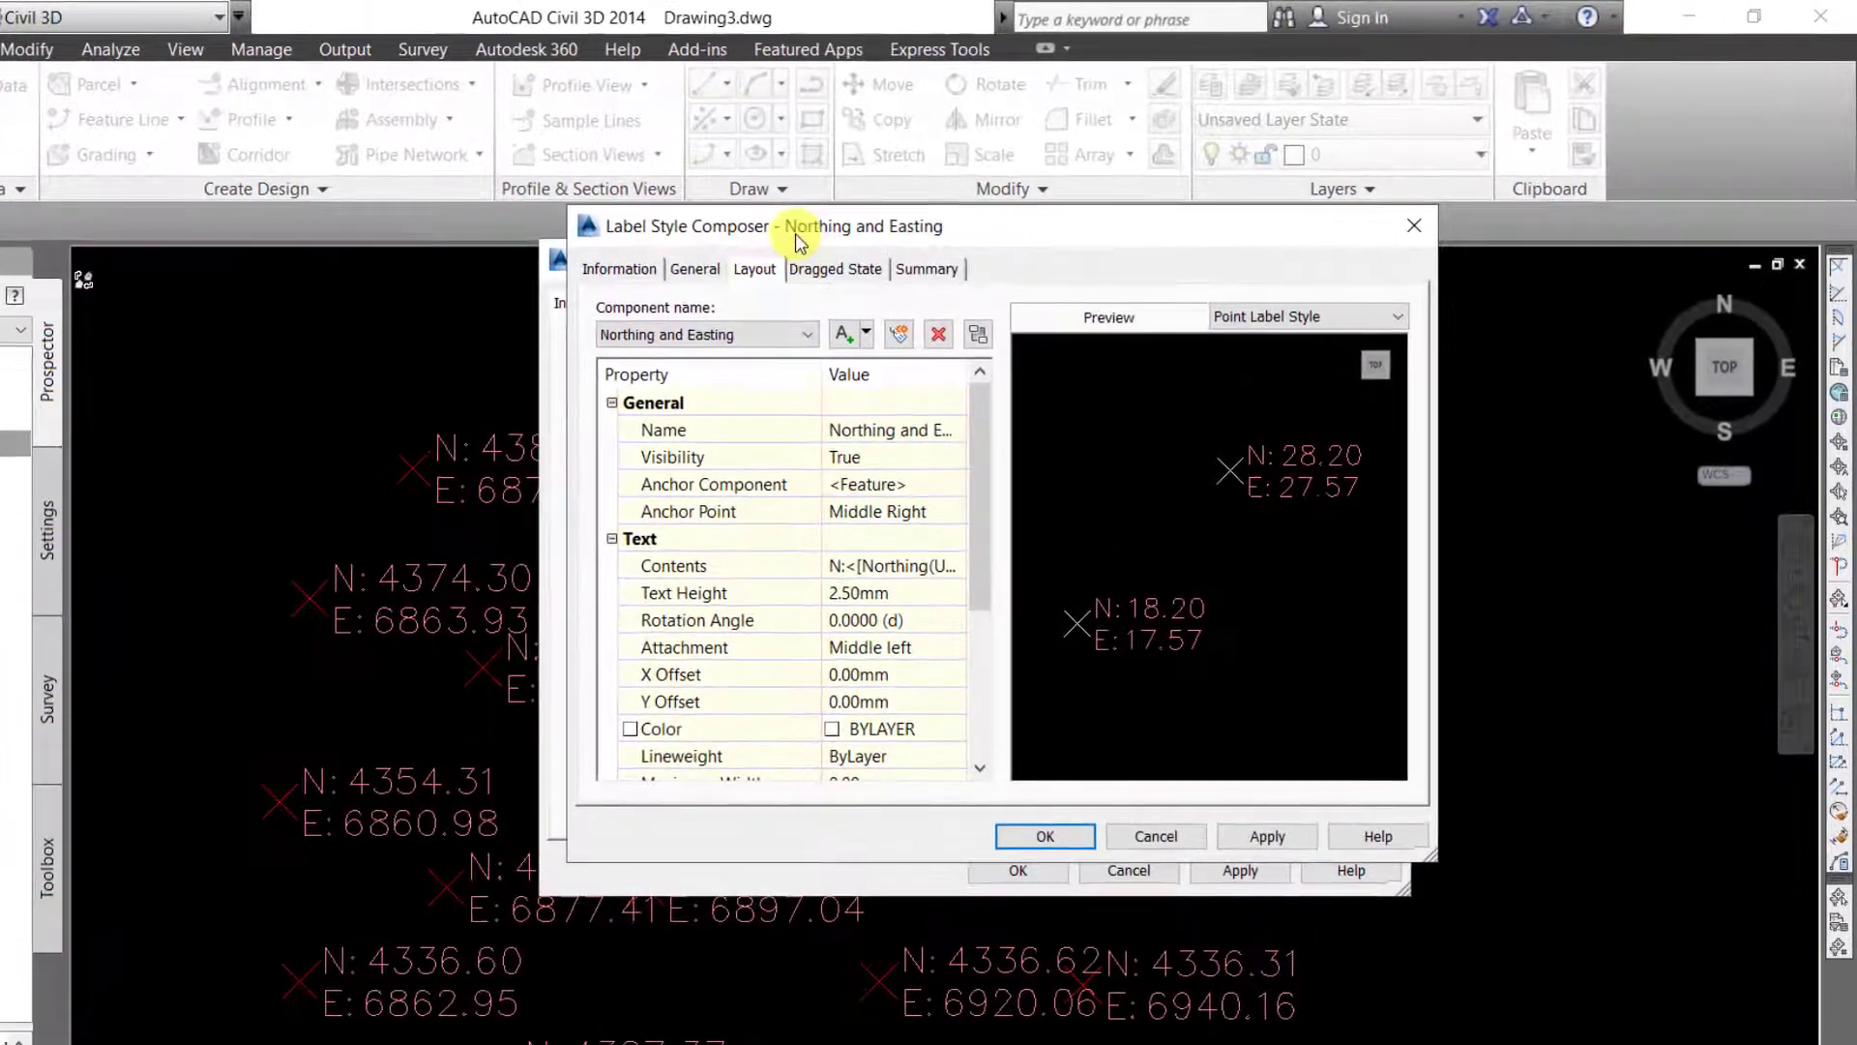
left_click_drag(795, 242, 443, 161)
scroll(530, 571, "down", 2)
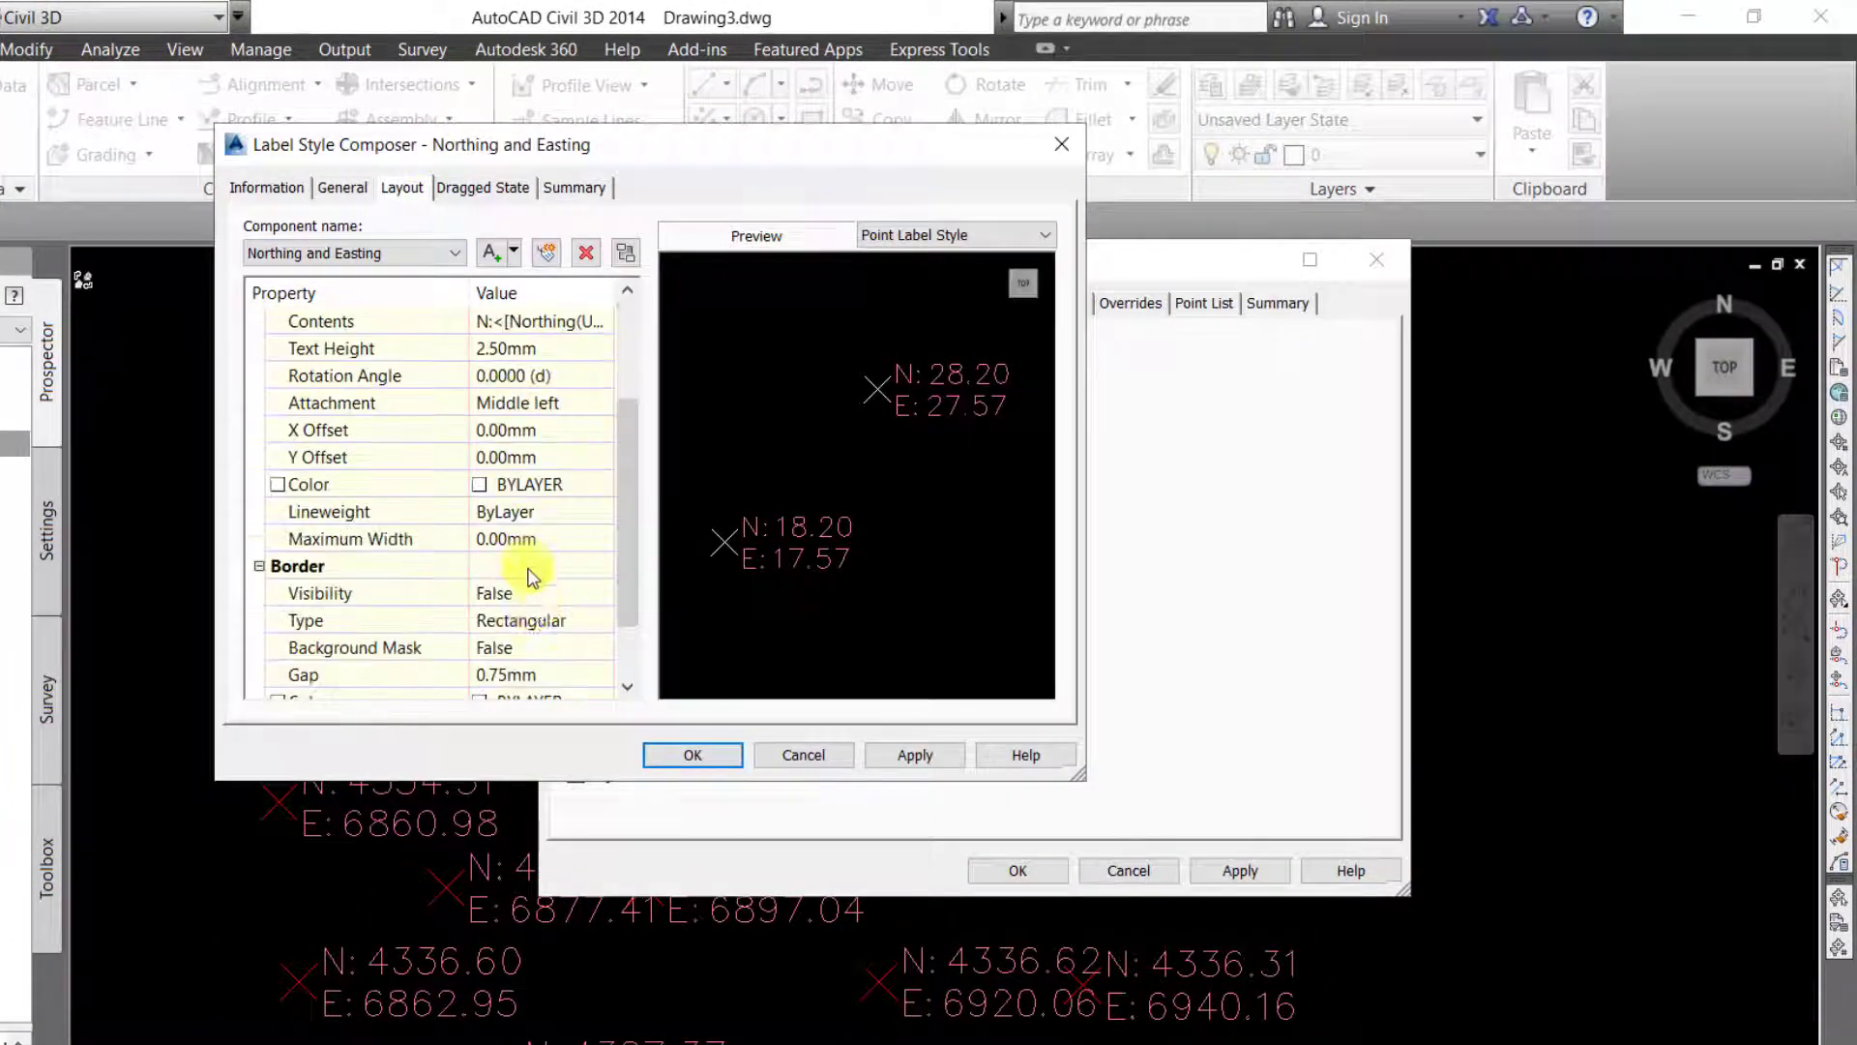
scroll(512, 431, "up", 1)
left_click(505, 430)
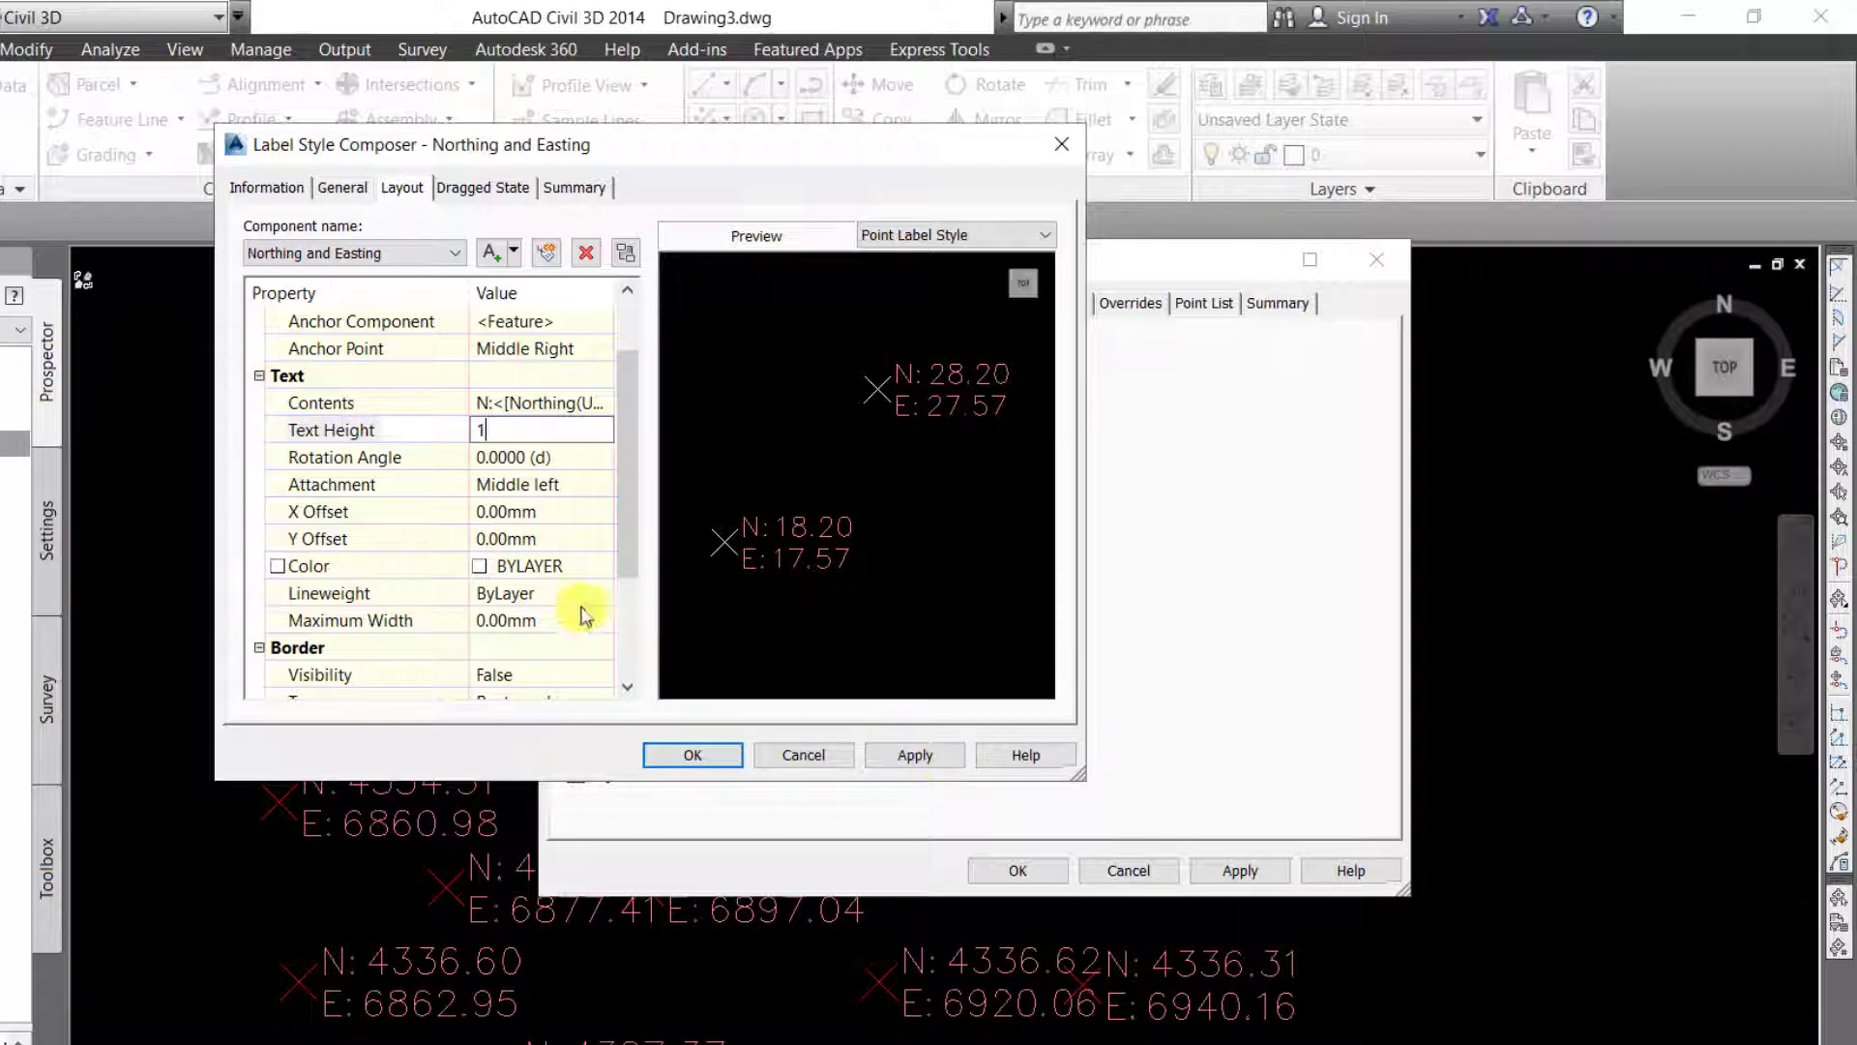
- Set the border gap of the Northing and Easting label component to 0.1 mm
left_click_drag(637, 508, 593, 592)
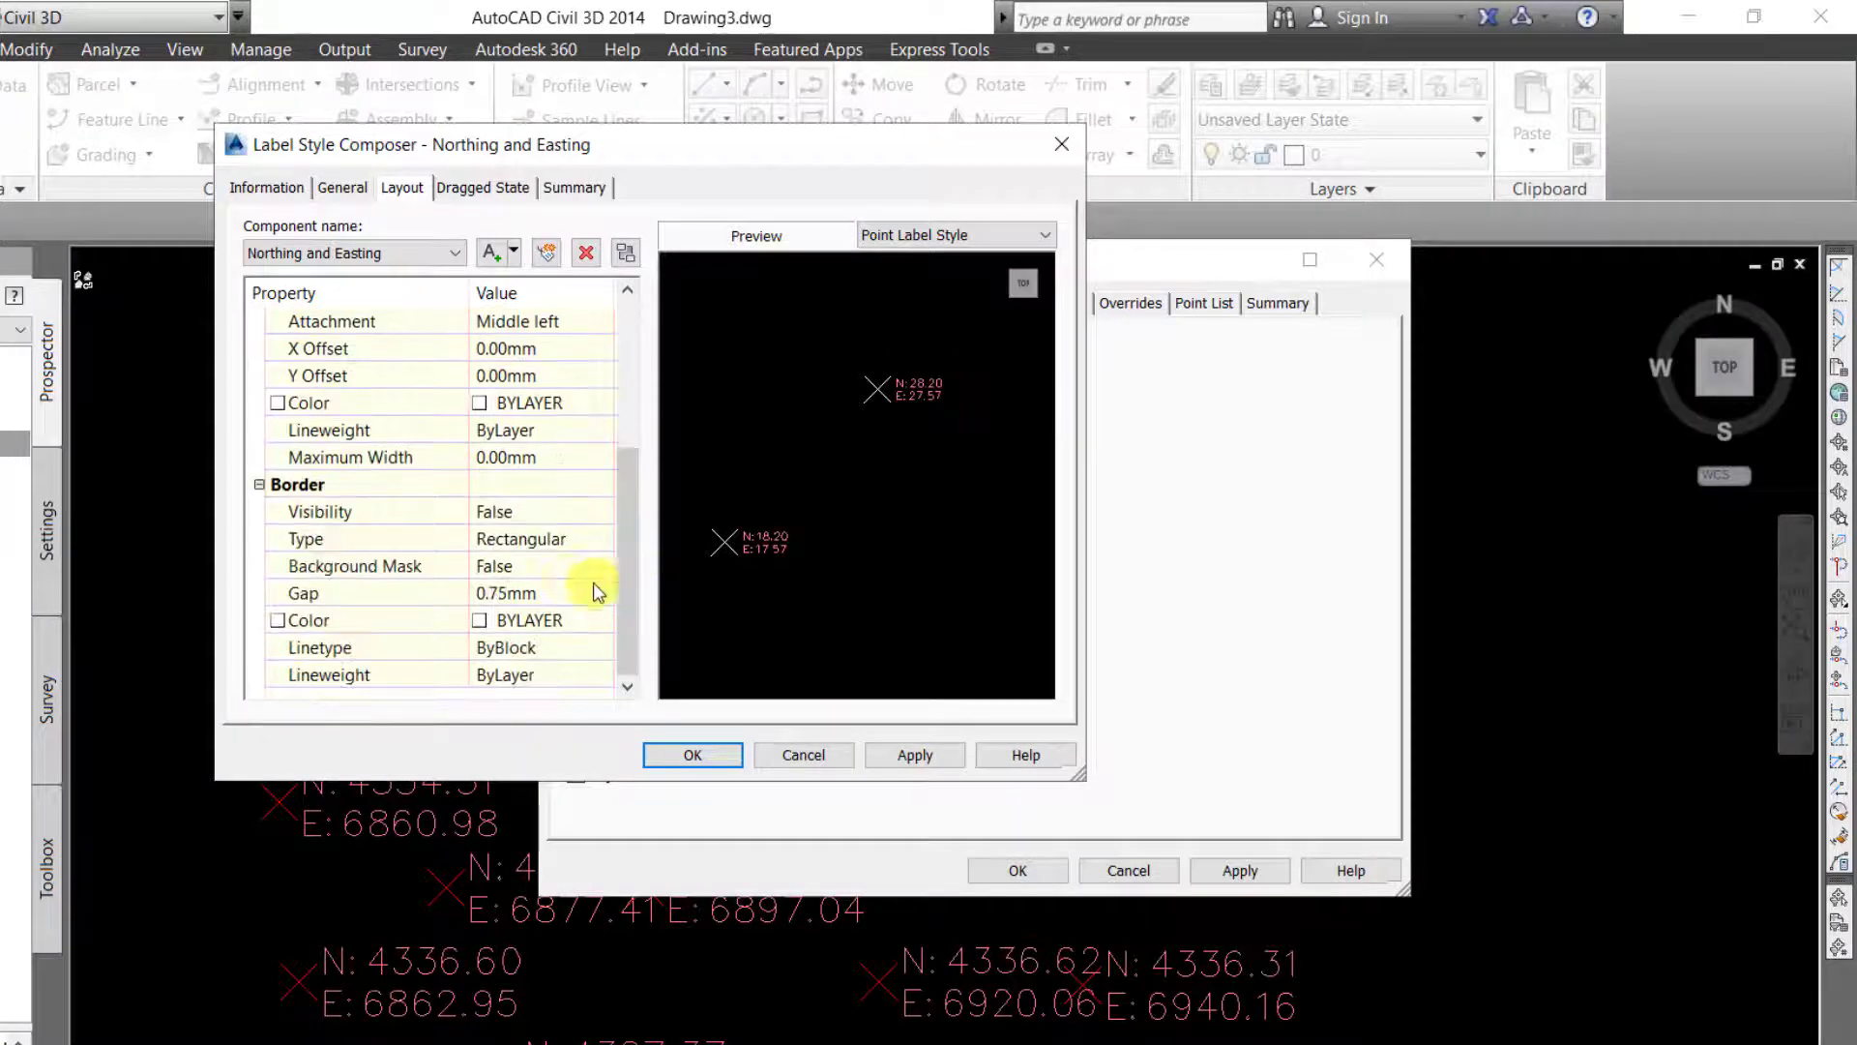
left_click(537, 593)
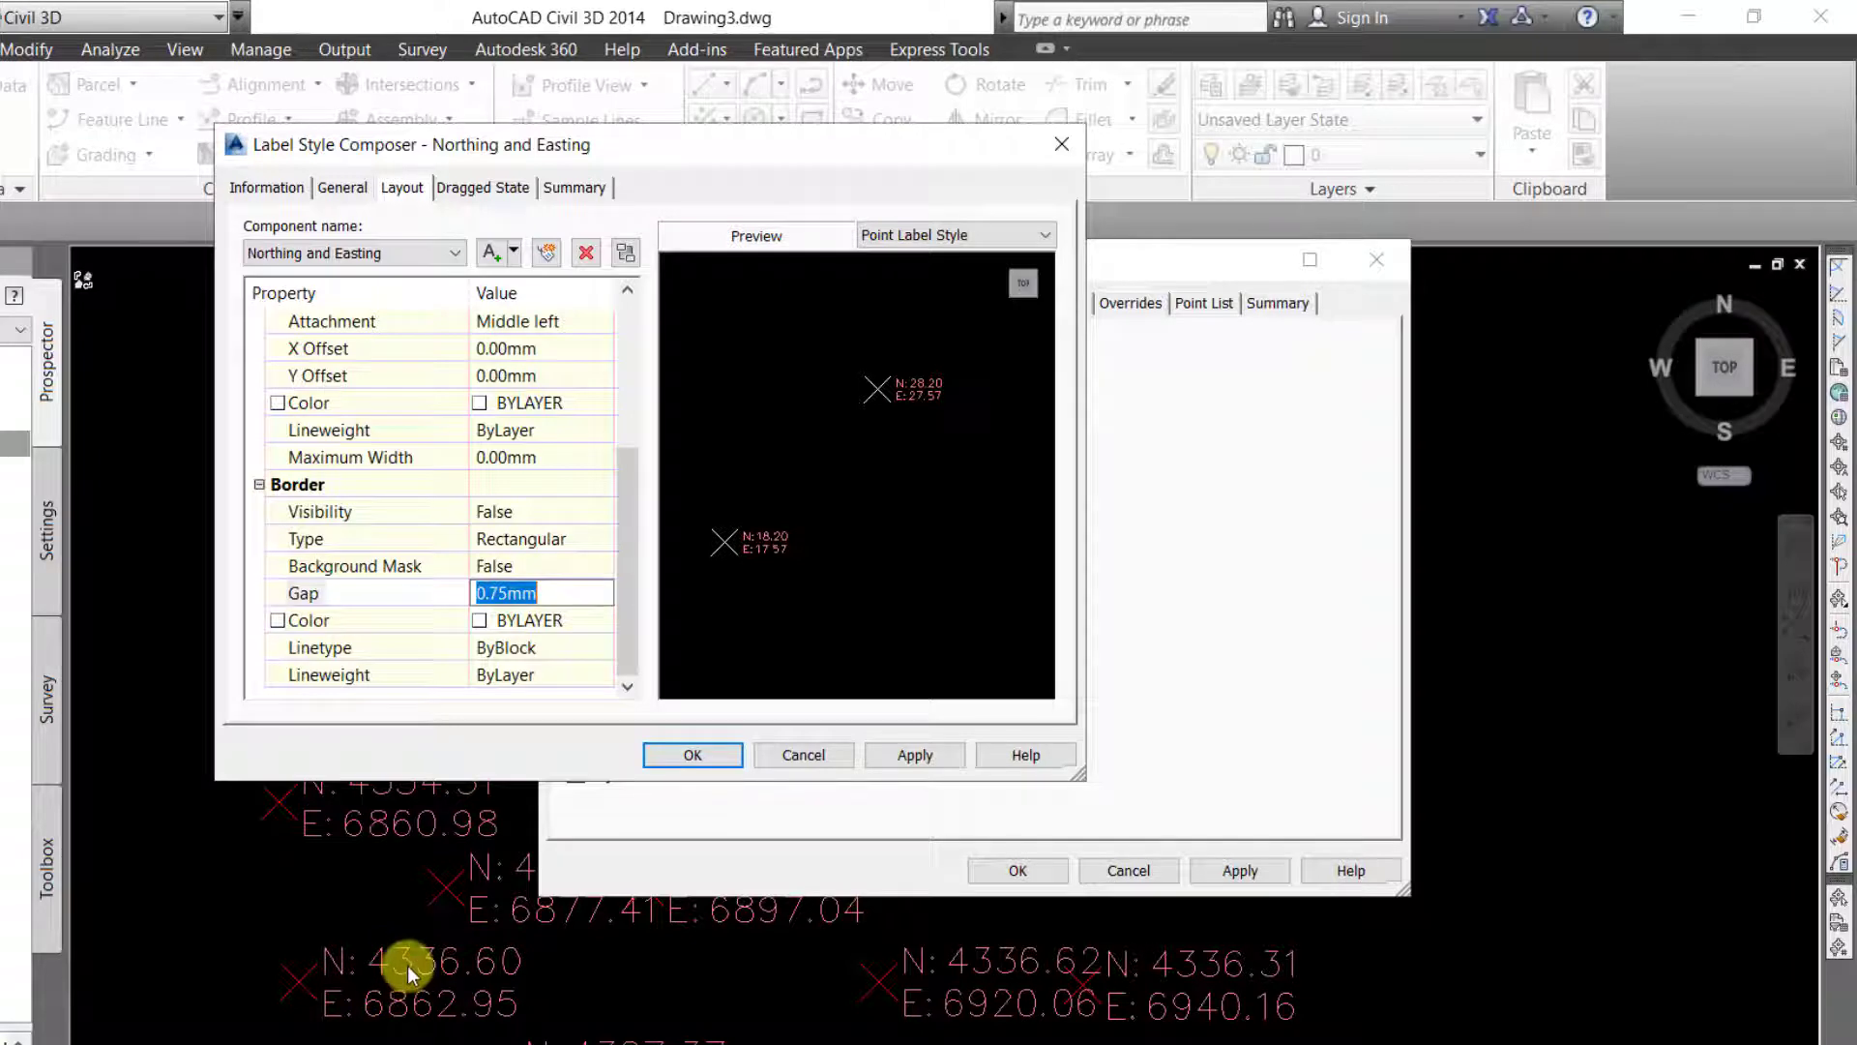
type("0.1")
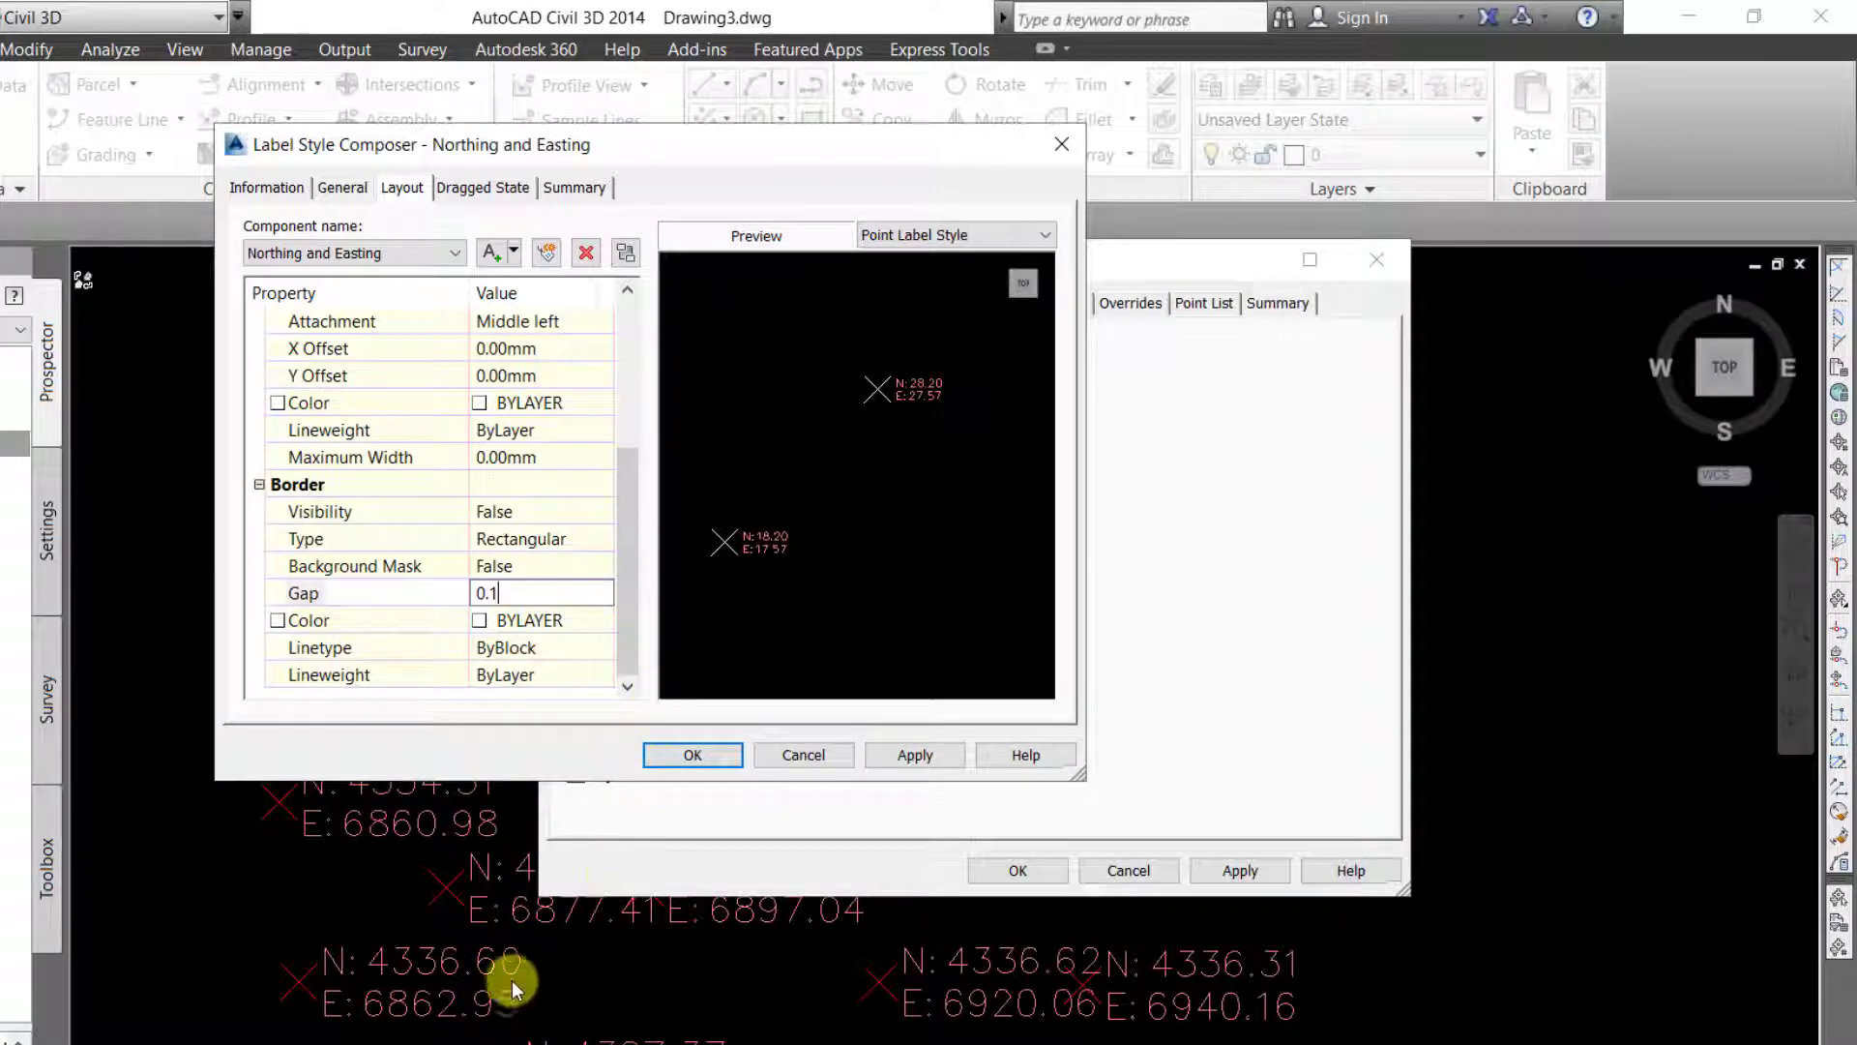
- Set the Northing property's precision to 0.001 in the label component's text contents and update its expression
left_click_drag(630, 592, 631, 374)
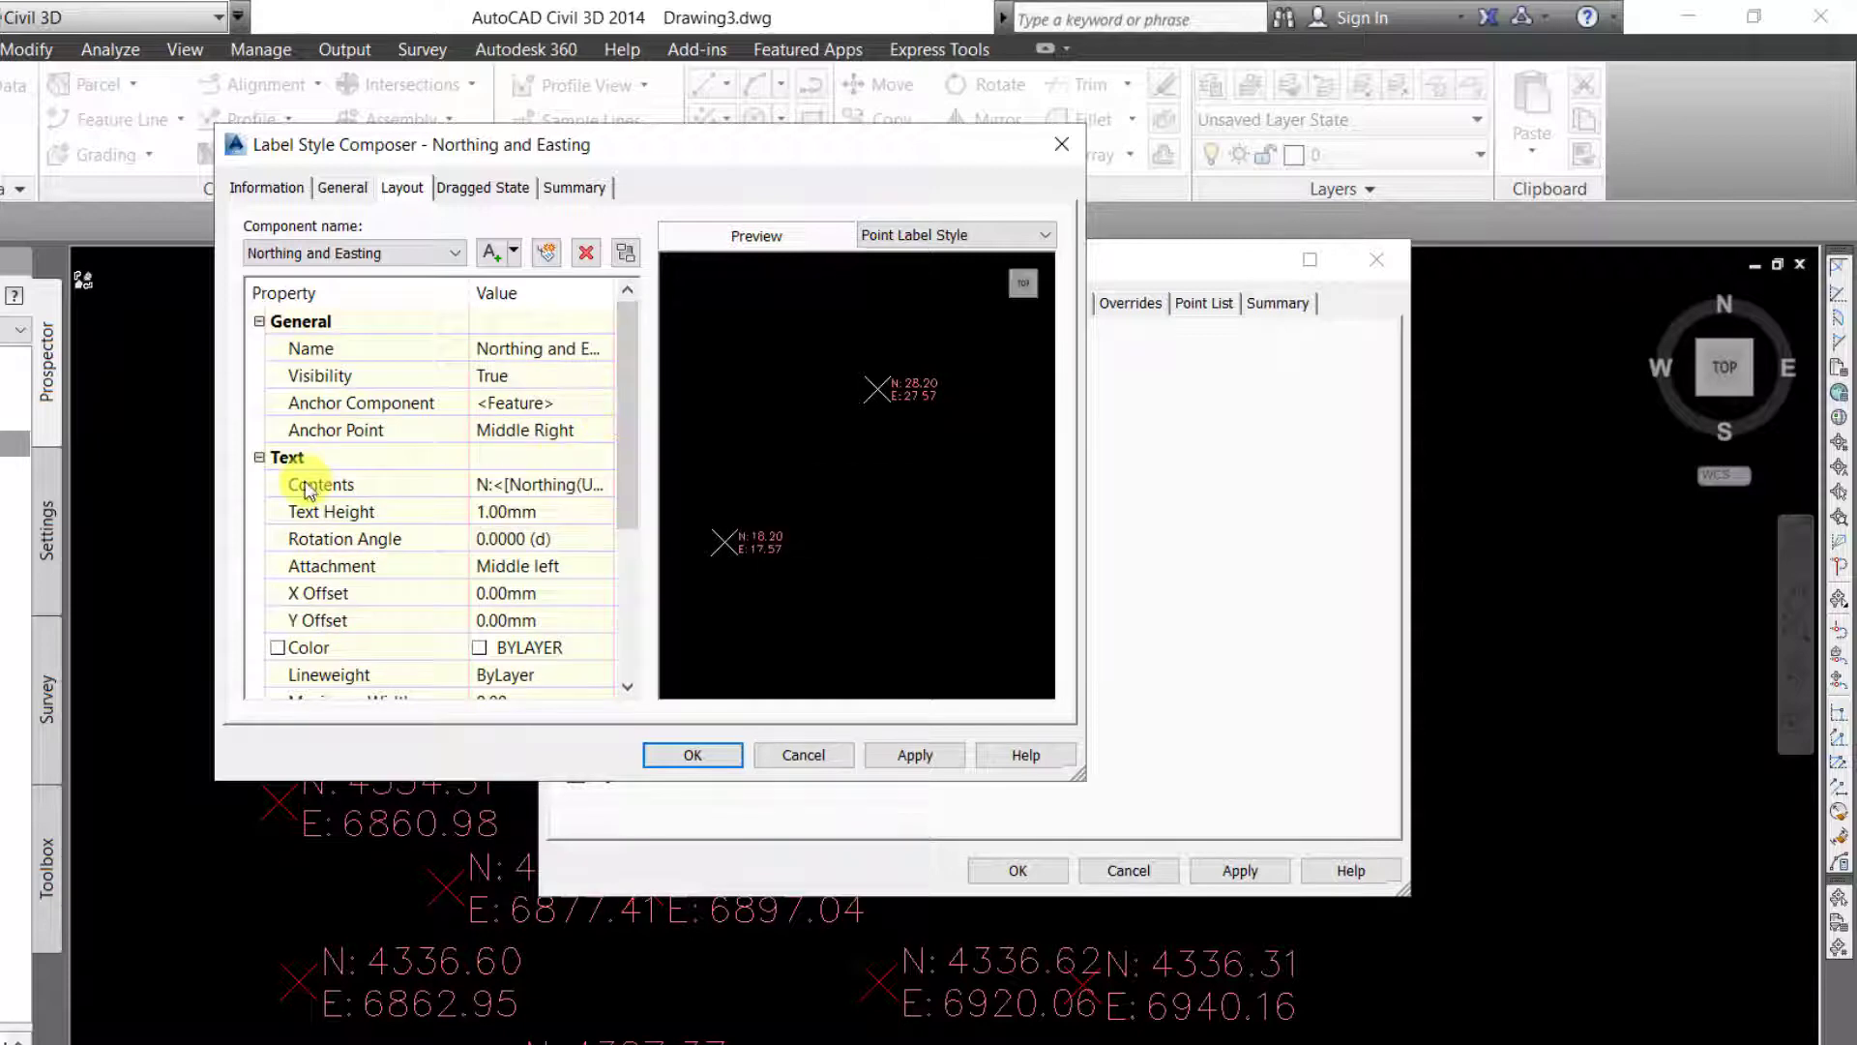
left_click(559, 487)
left_click(600, 483)
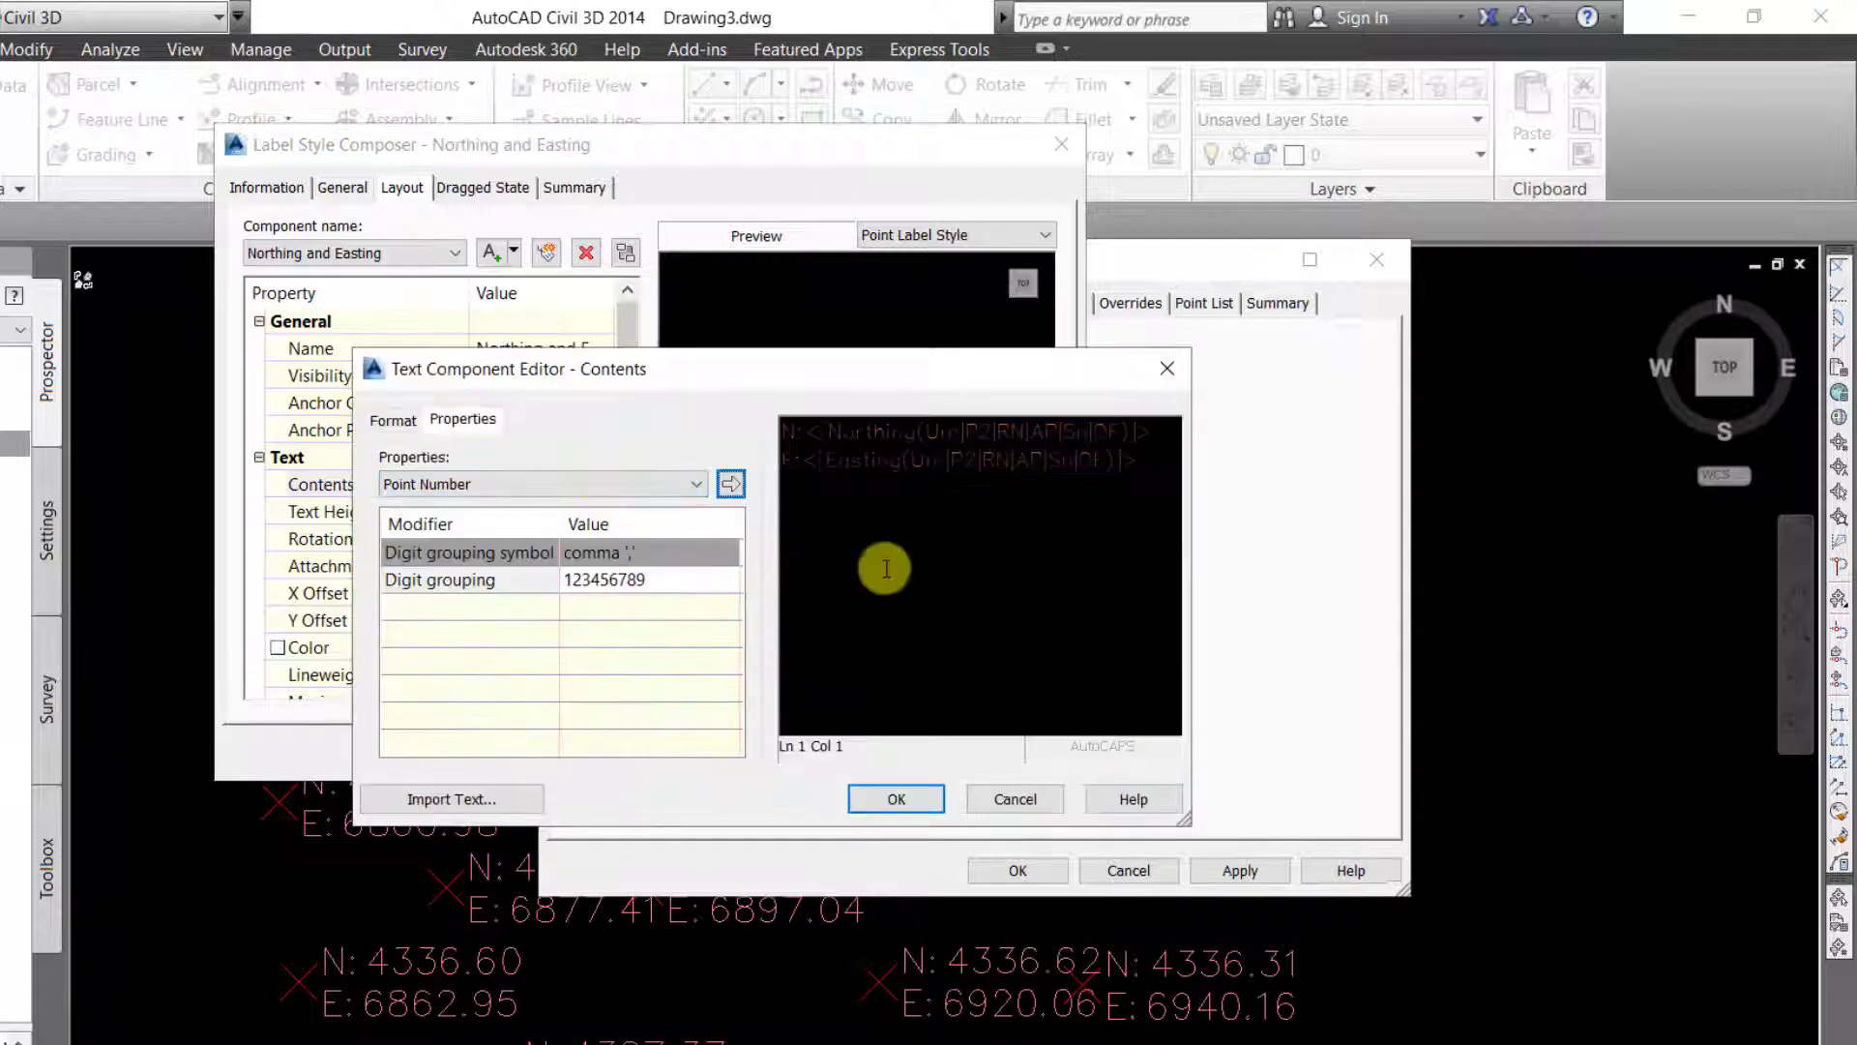
left_click(856, 430)
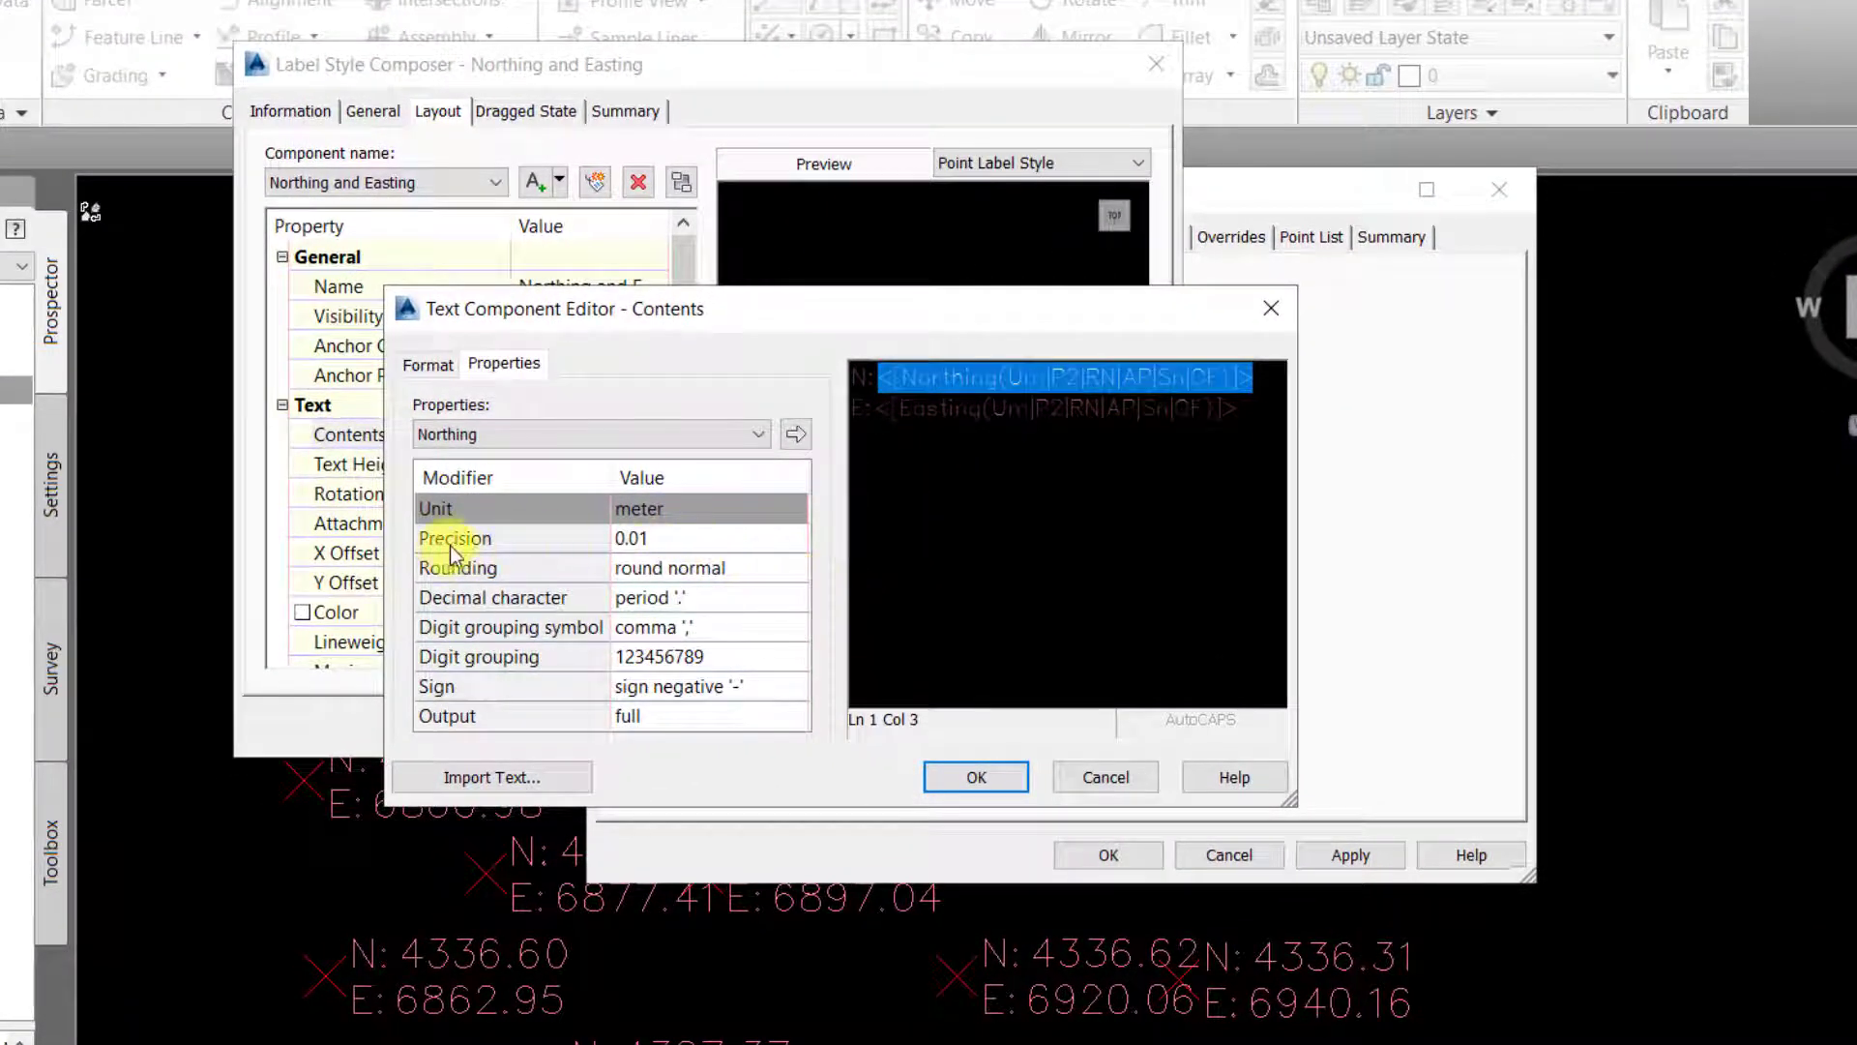
left_click(658, 532)
left_click(658, 533)
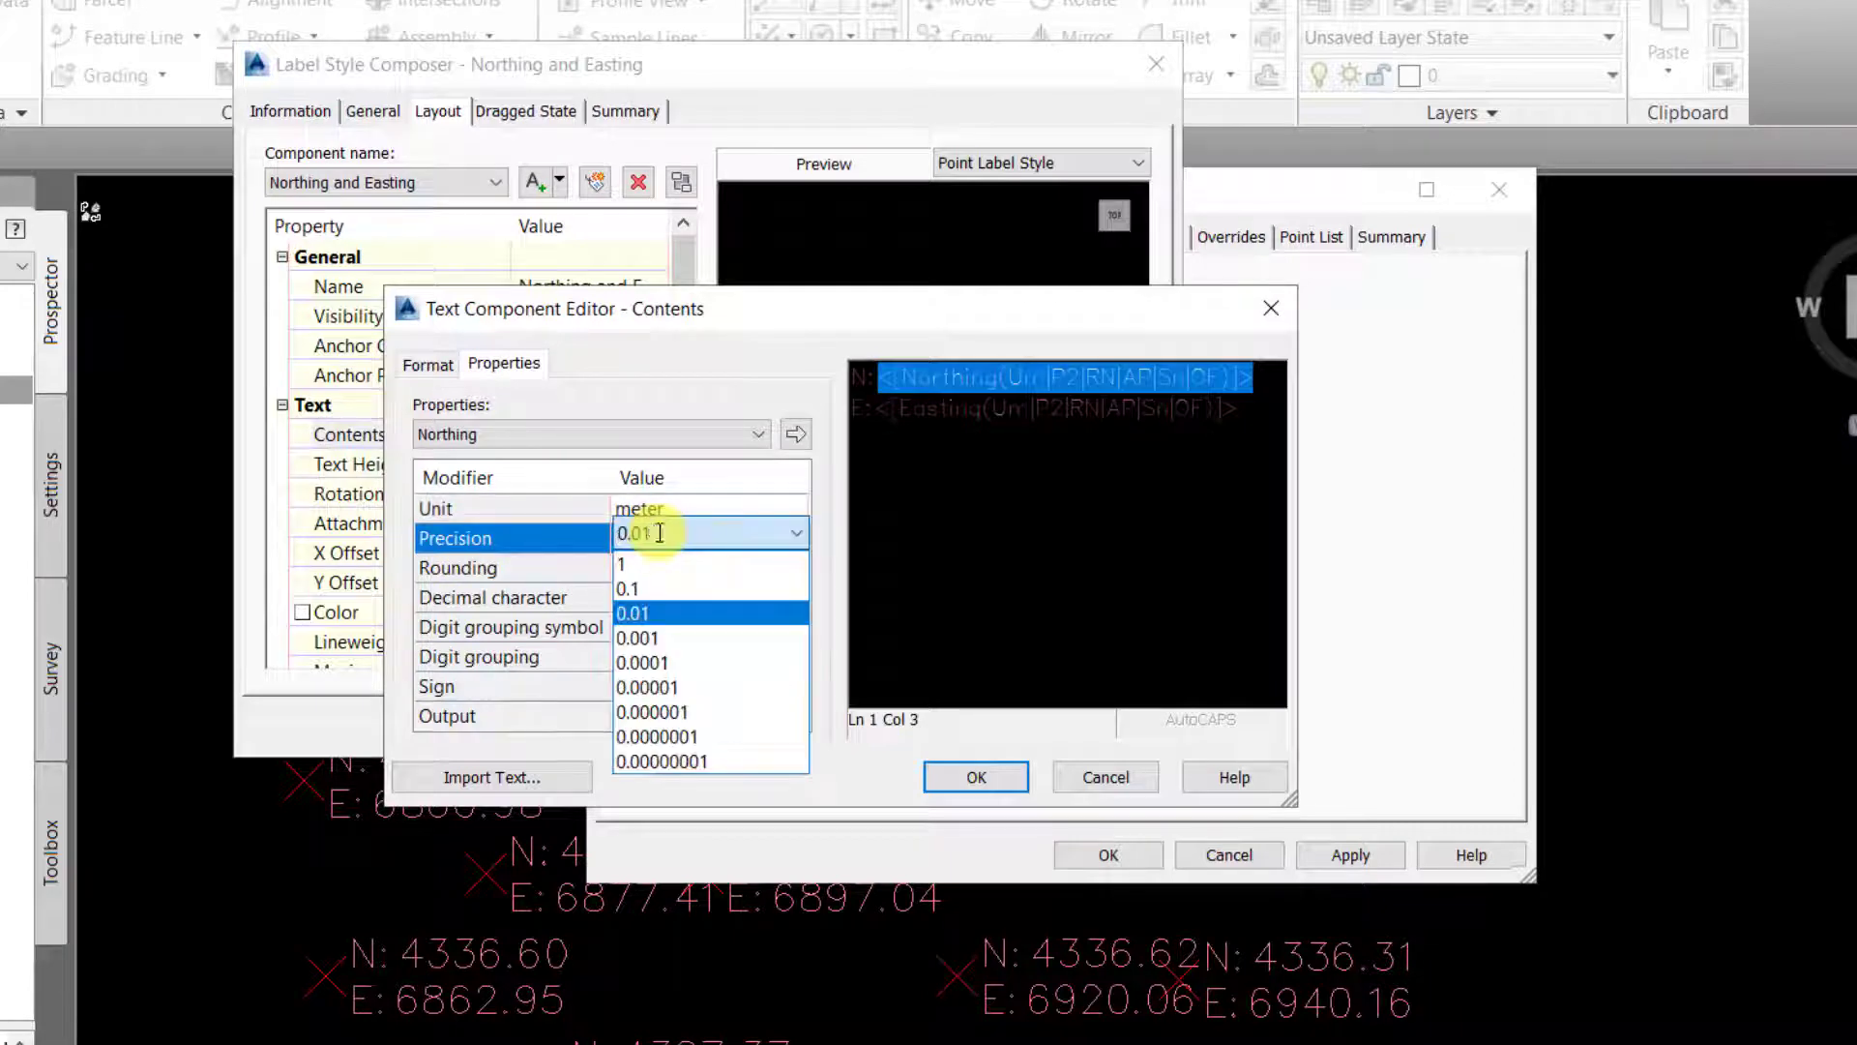
left_click(665, 634)
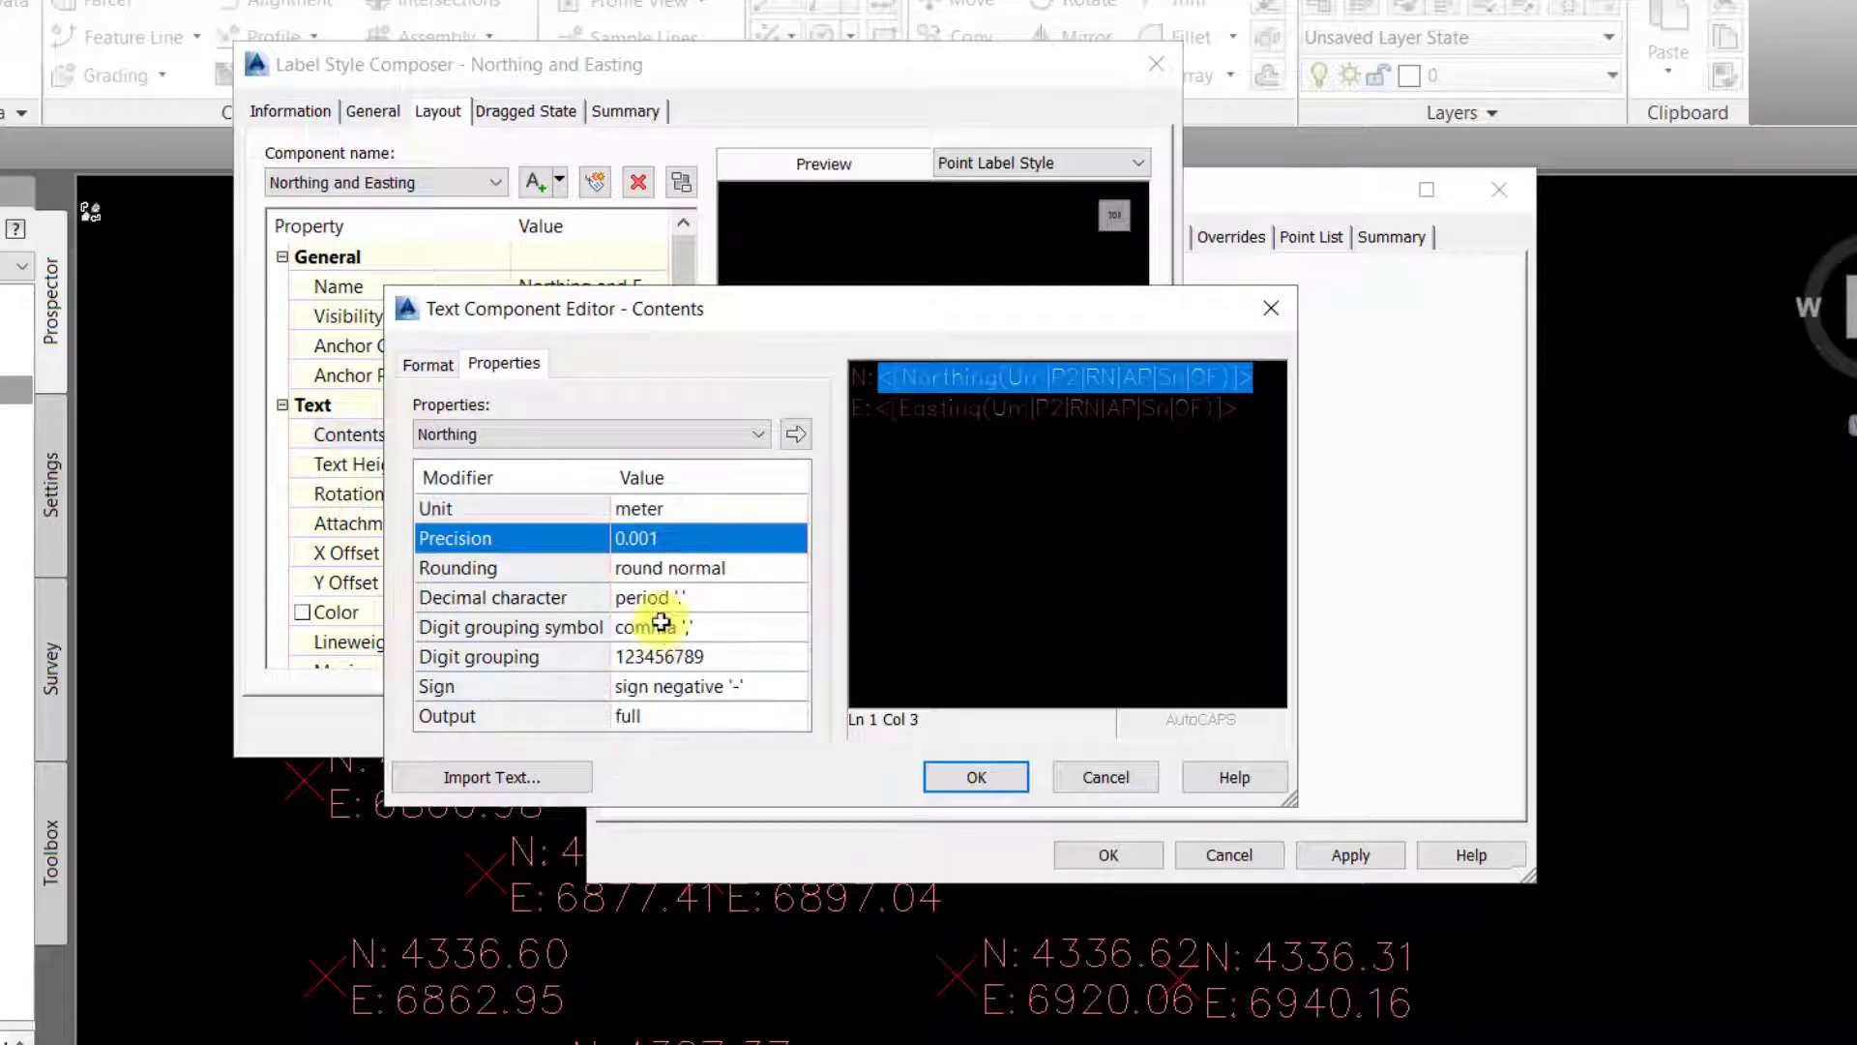
left_click(799, 437)
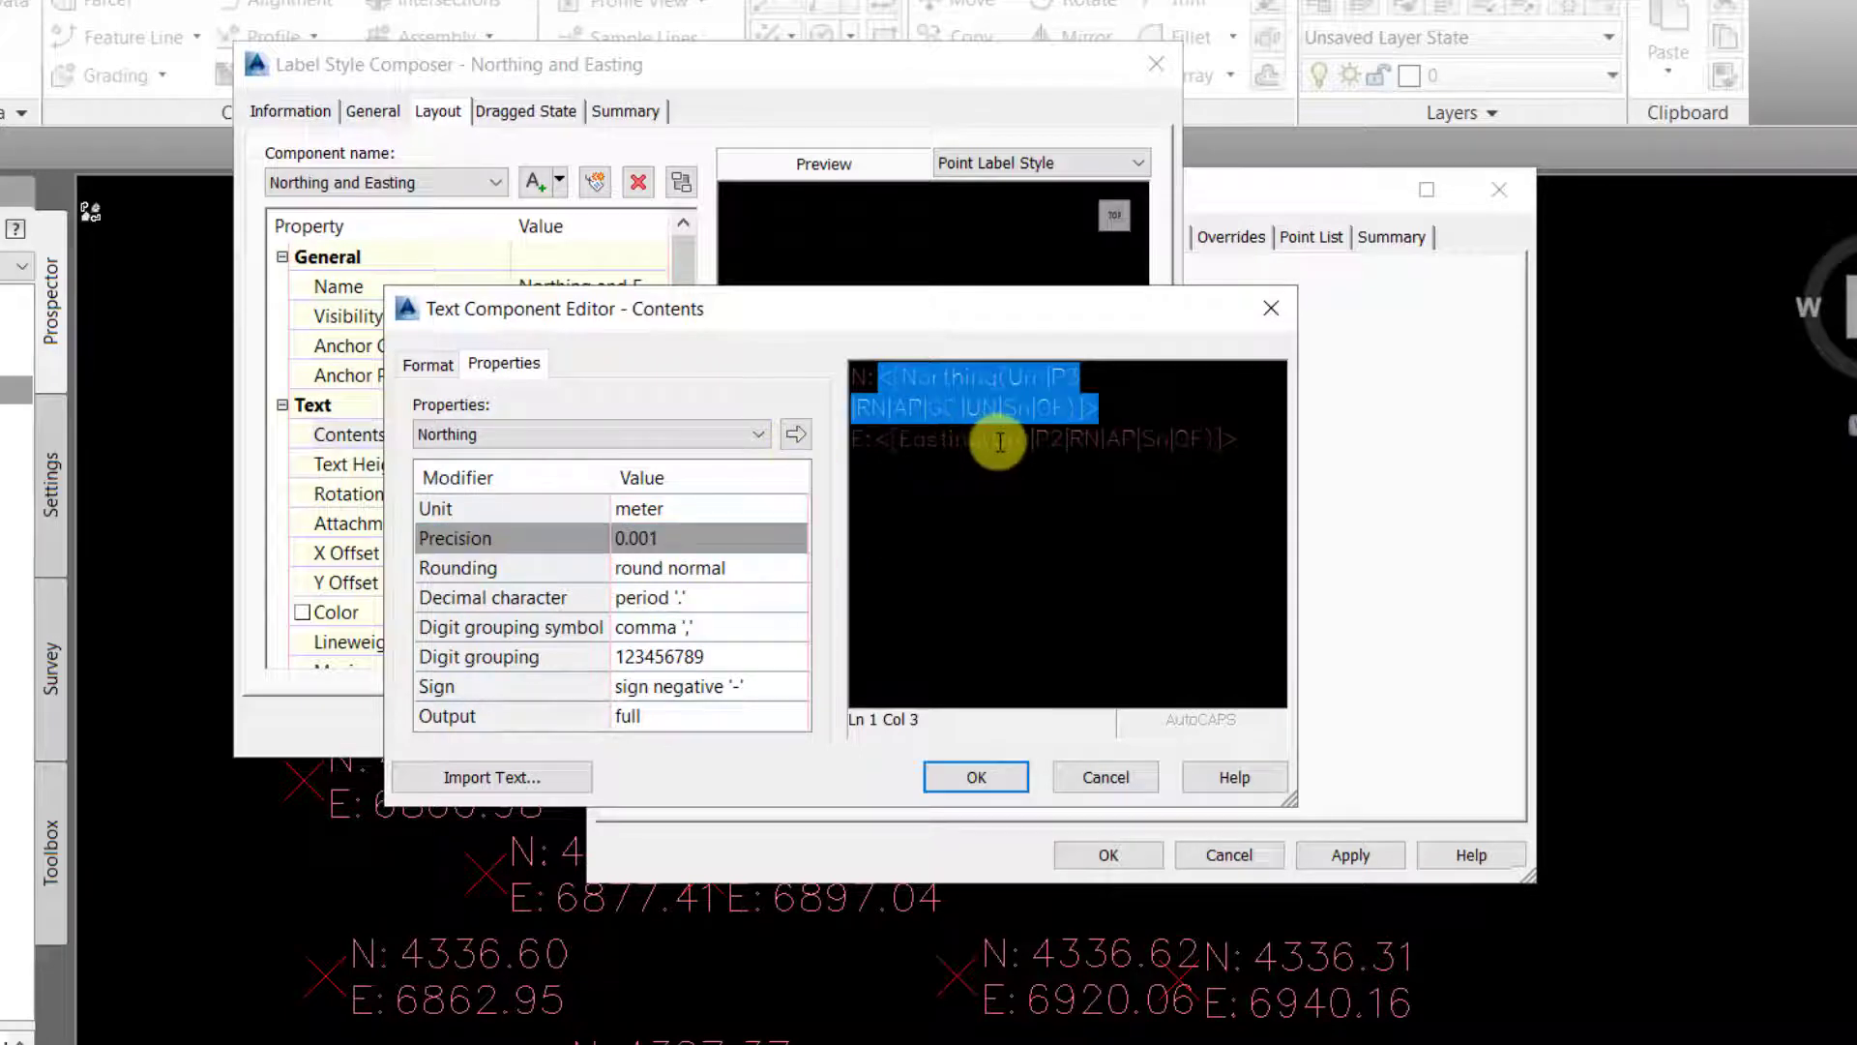
- Set the Easting property's precision to 0.001, update its expression and accept the label's text contents
left_click(980, 444)
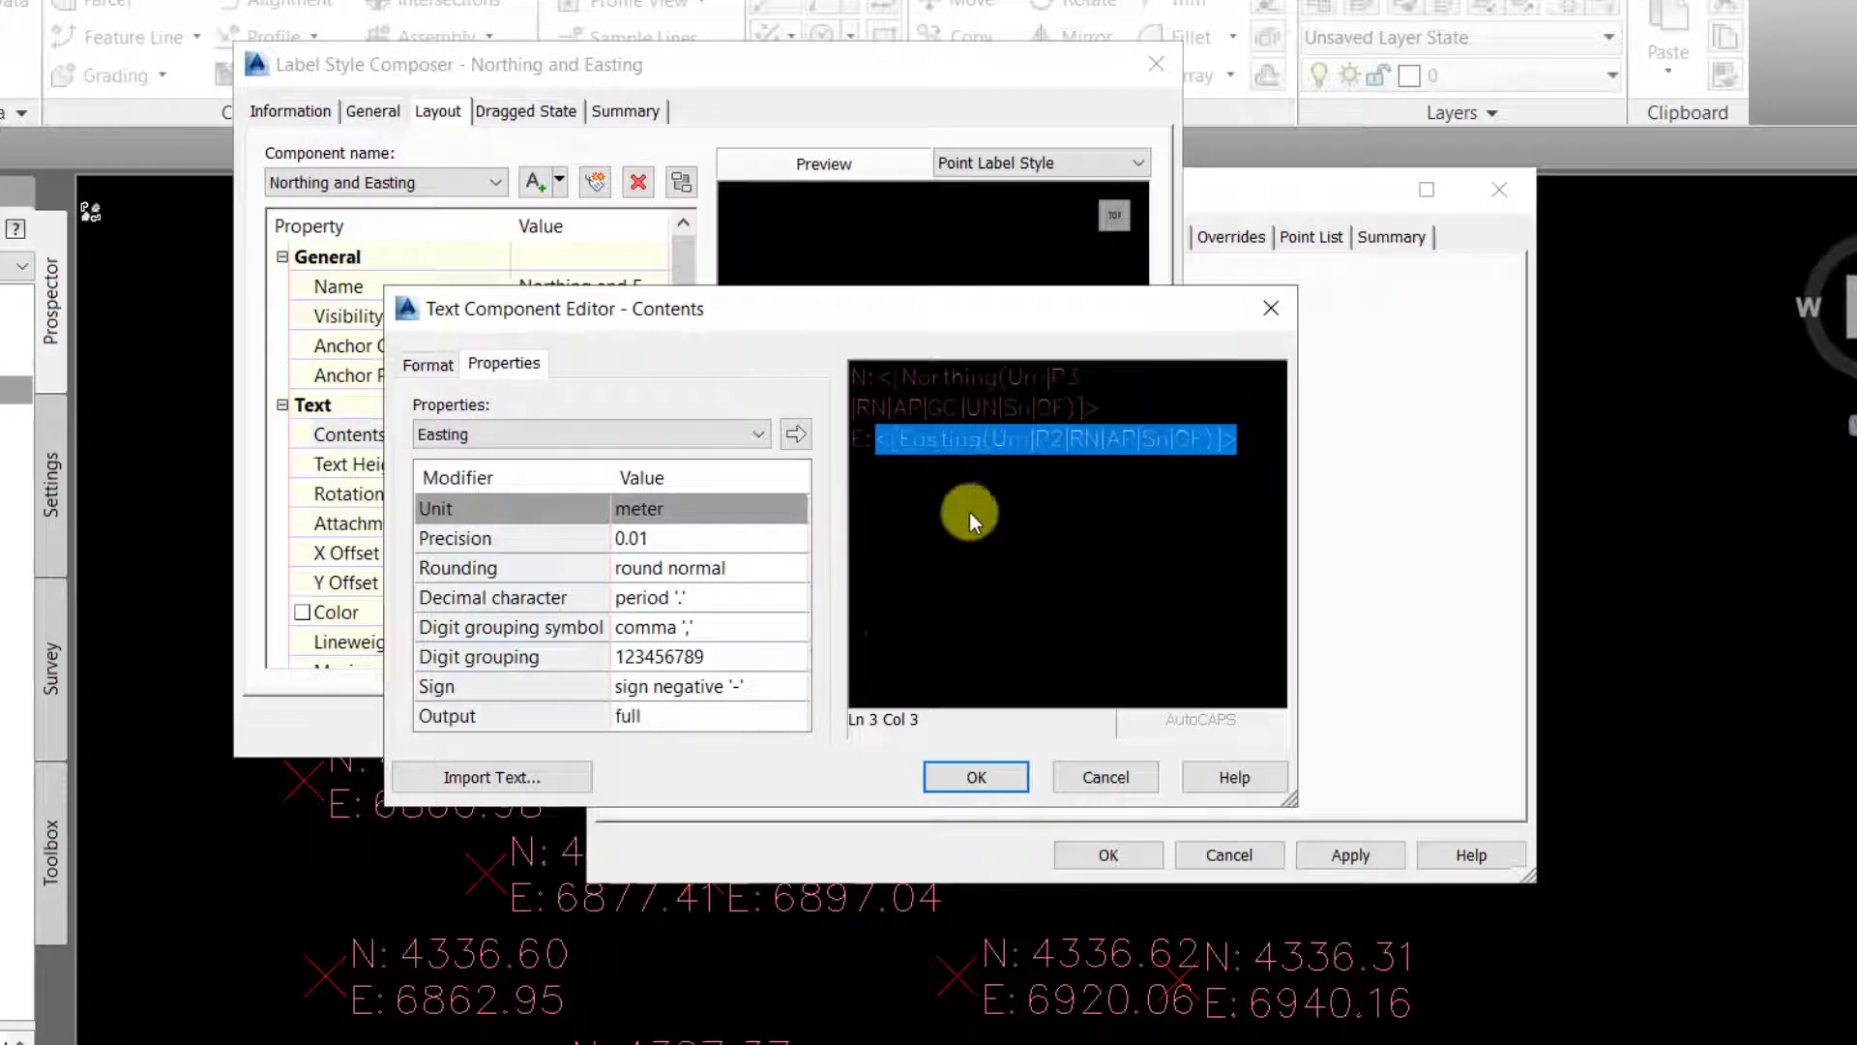
left_click(659, 542)
left_click(660, 541)
left_click(663, 631)
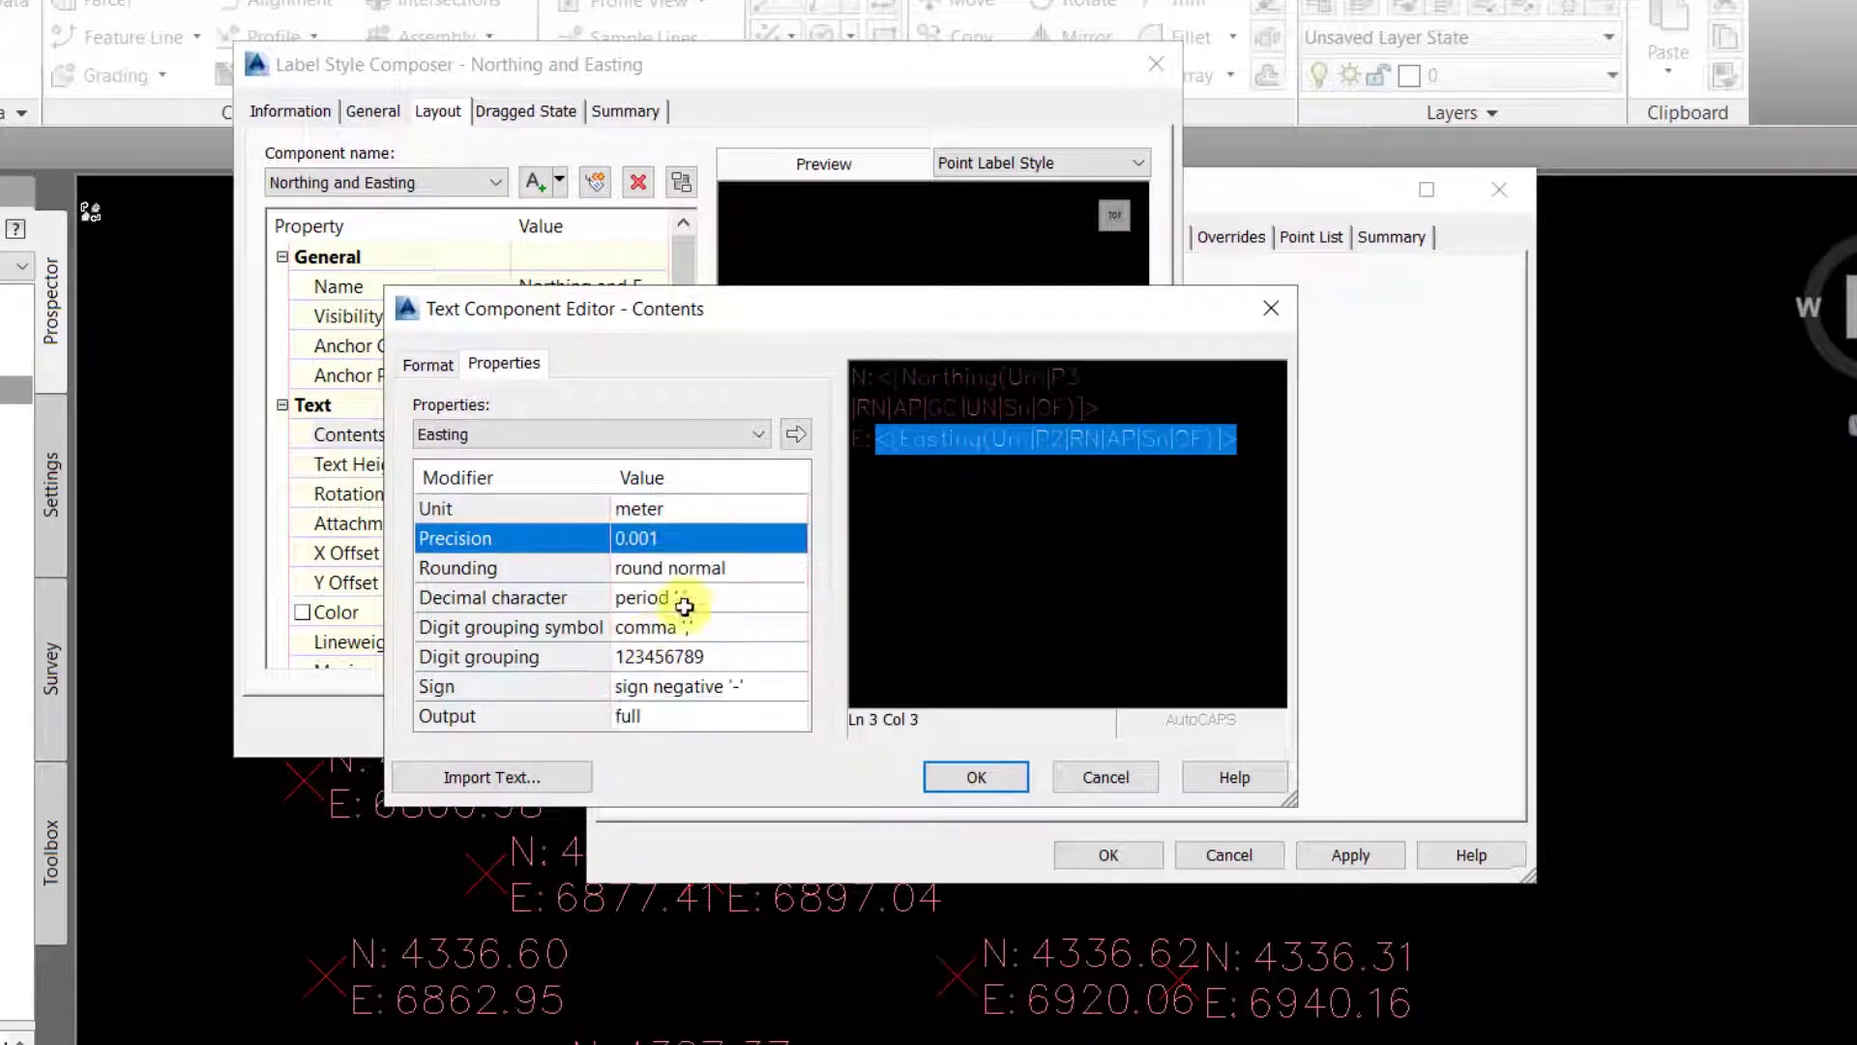
left_click(803, 444)
left_click(803, 434)
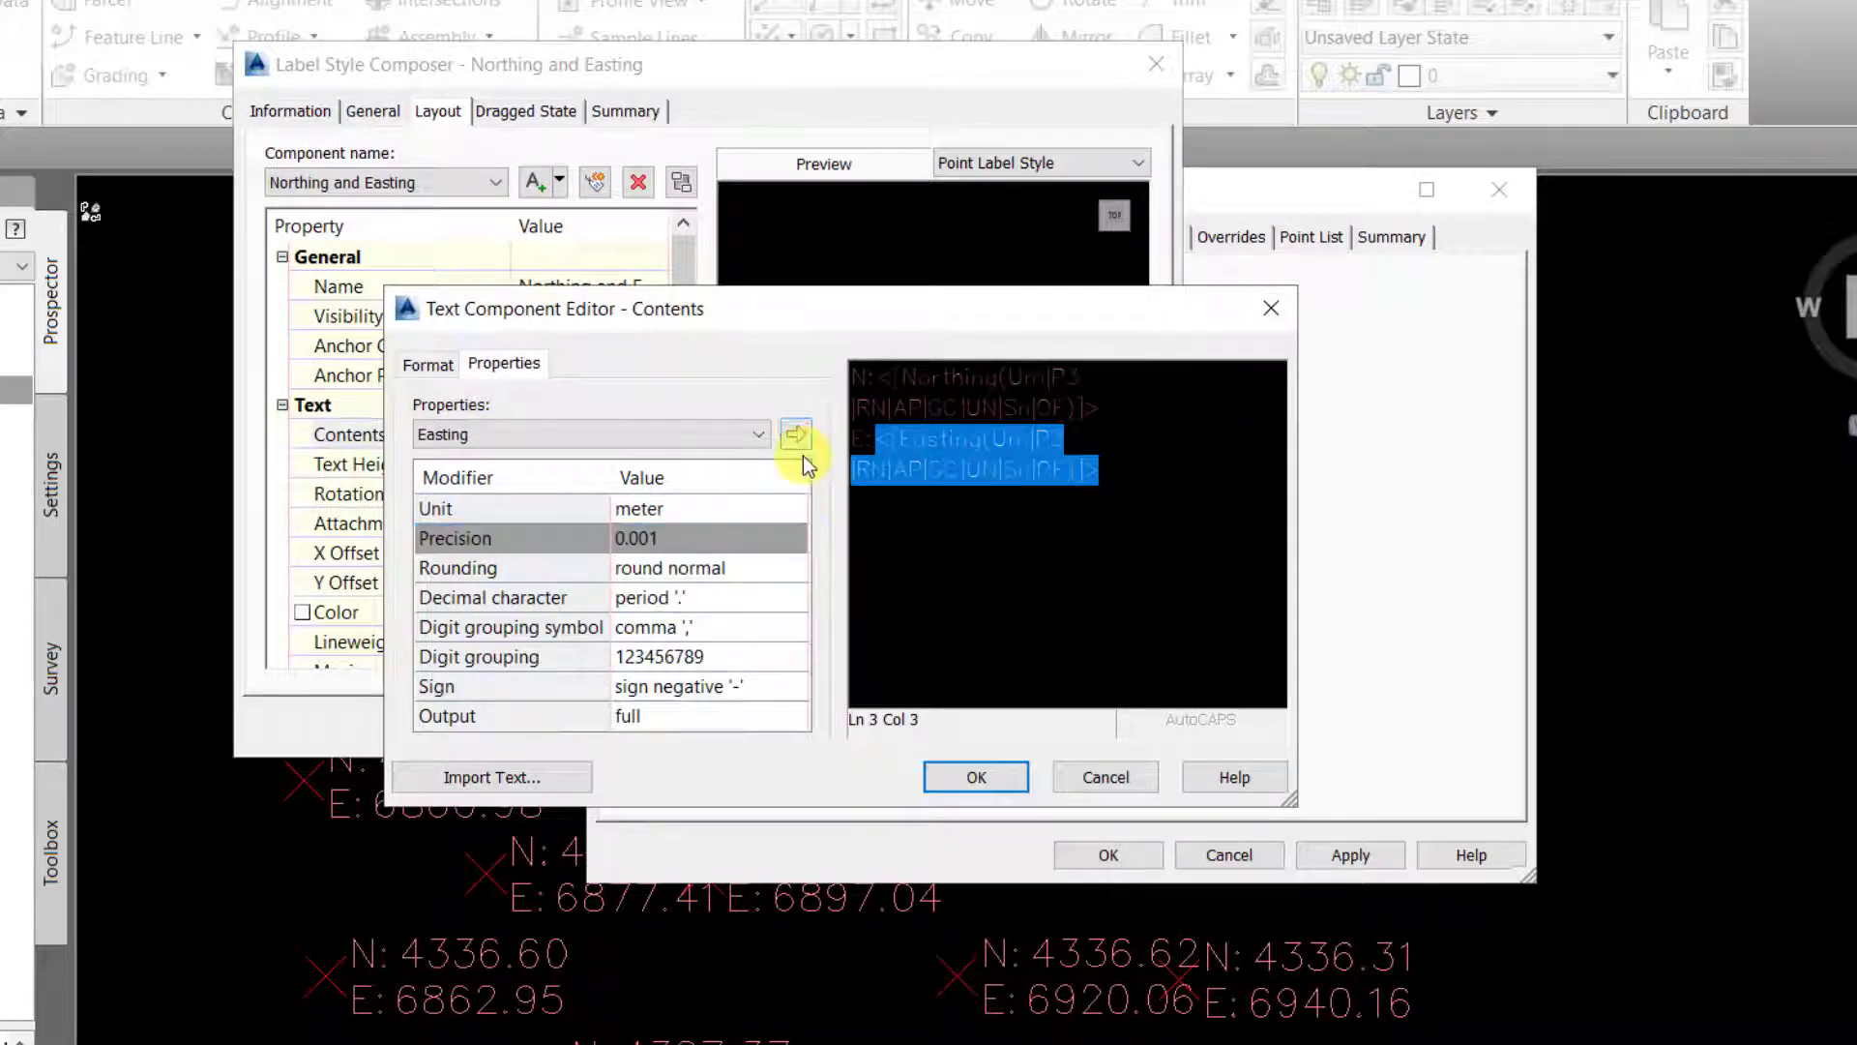
left_click(970, 786)
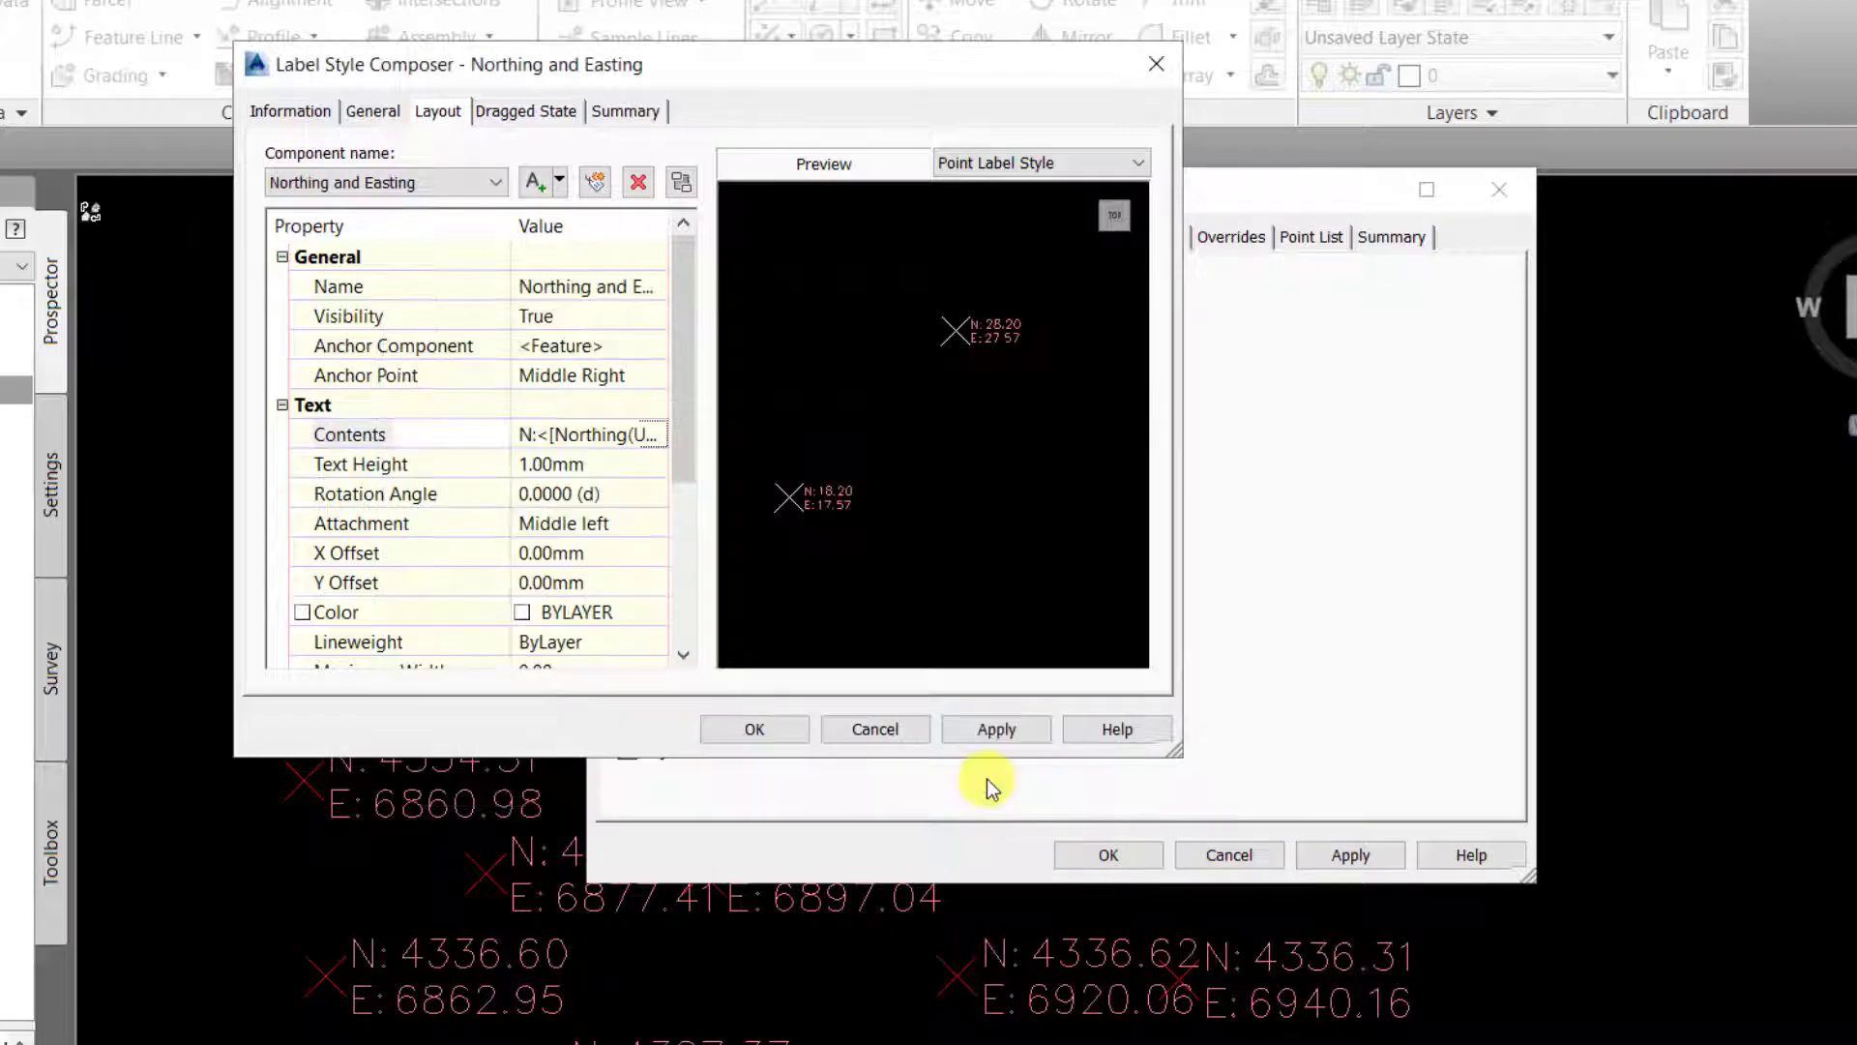
- Check the coordinate labels in the preview, then save the label style and apply it to the Point Lapangan group
scroll(847, 497, "up", 4)
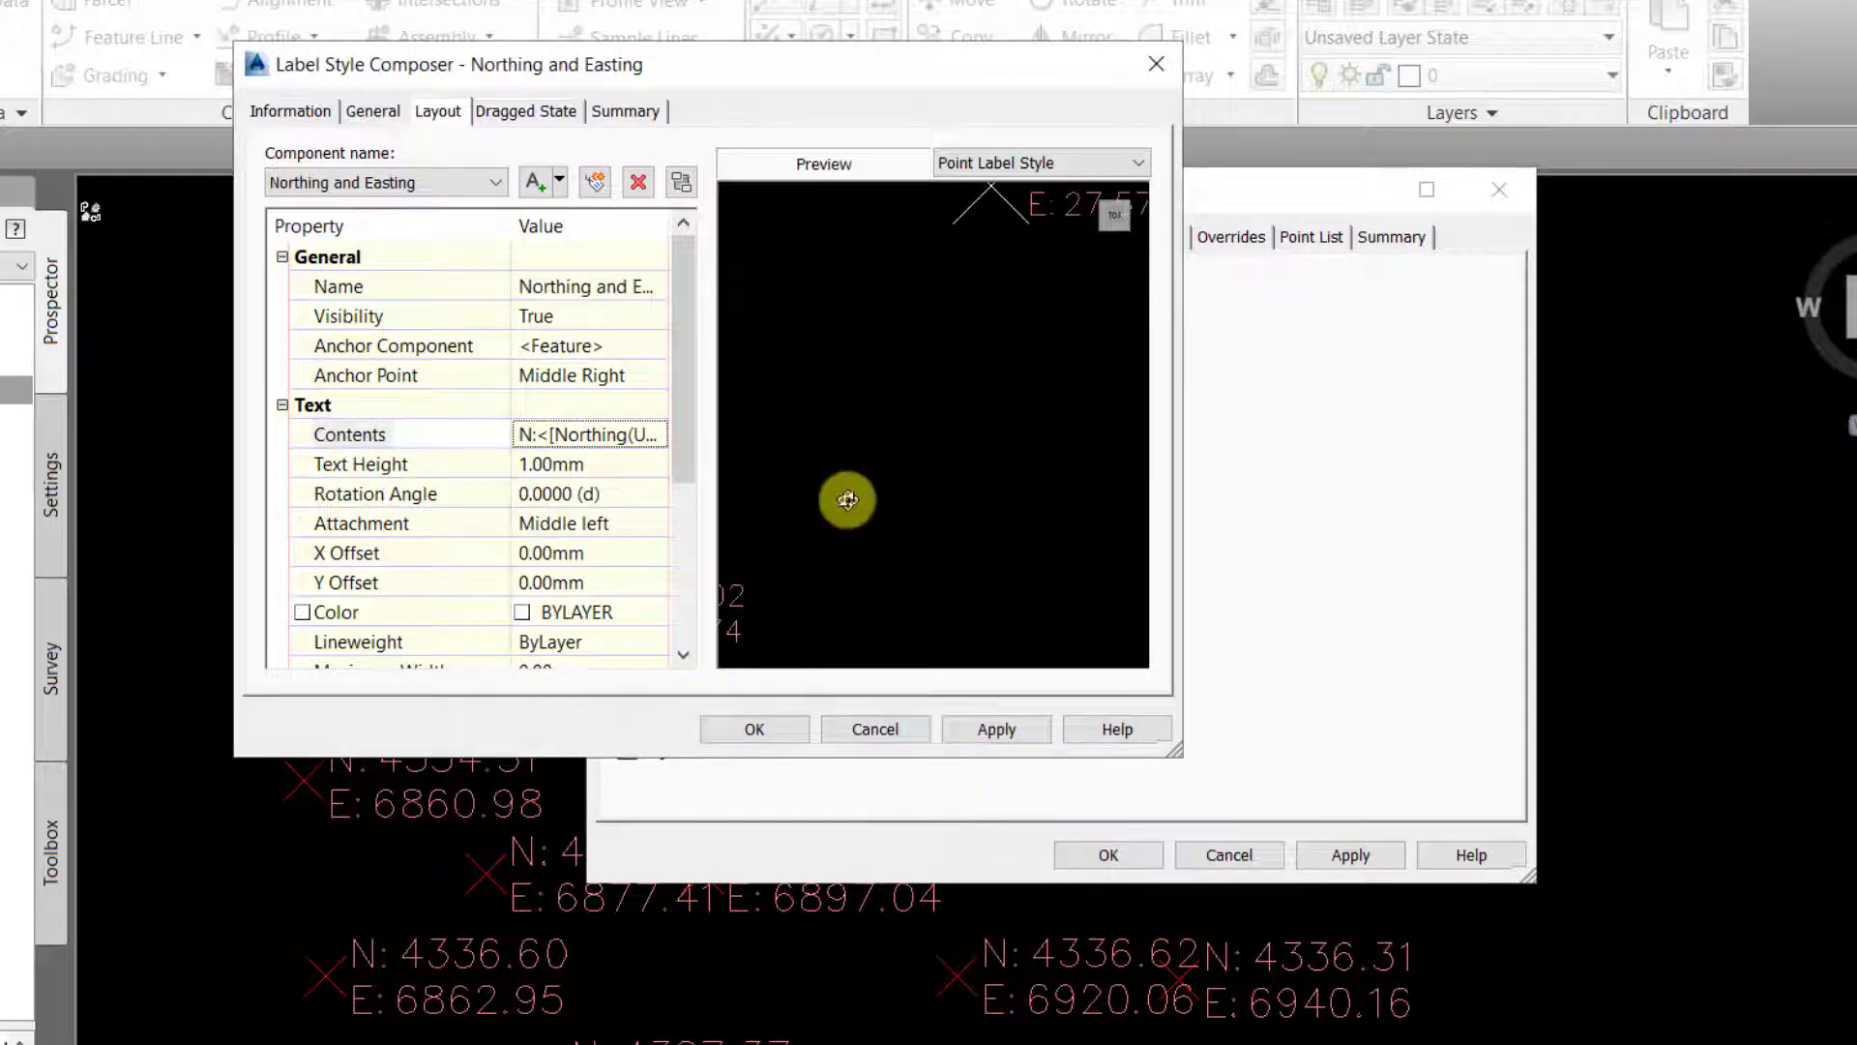
middle_click_drag(851, 542, 996, 372)
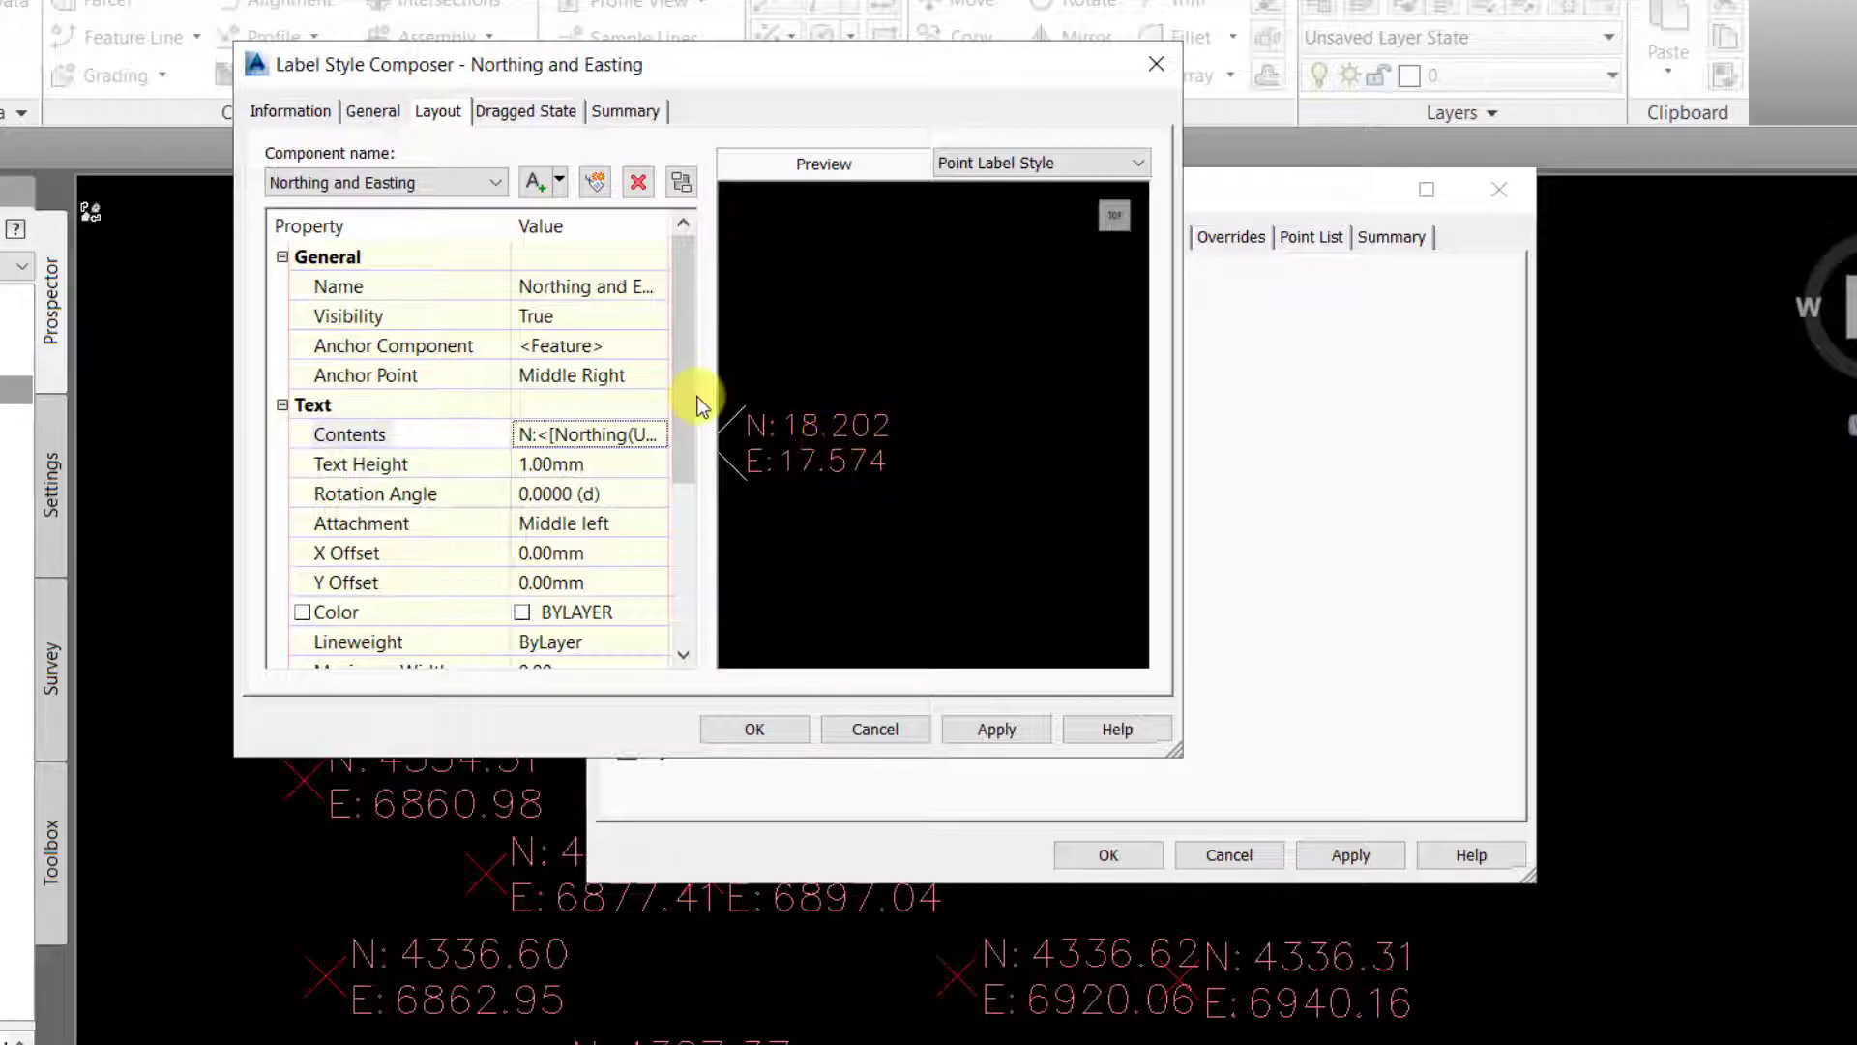
left_click(1000, 730)
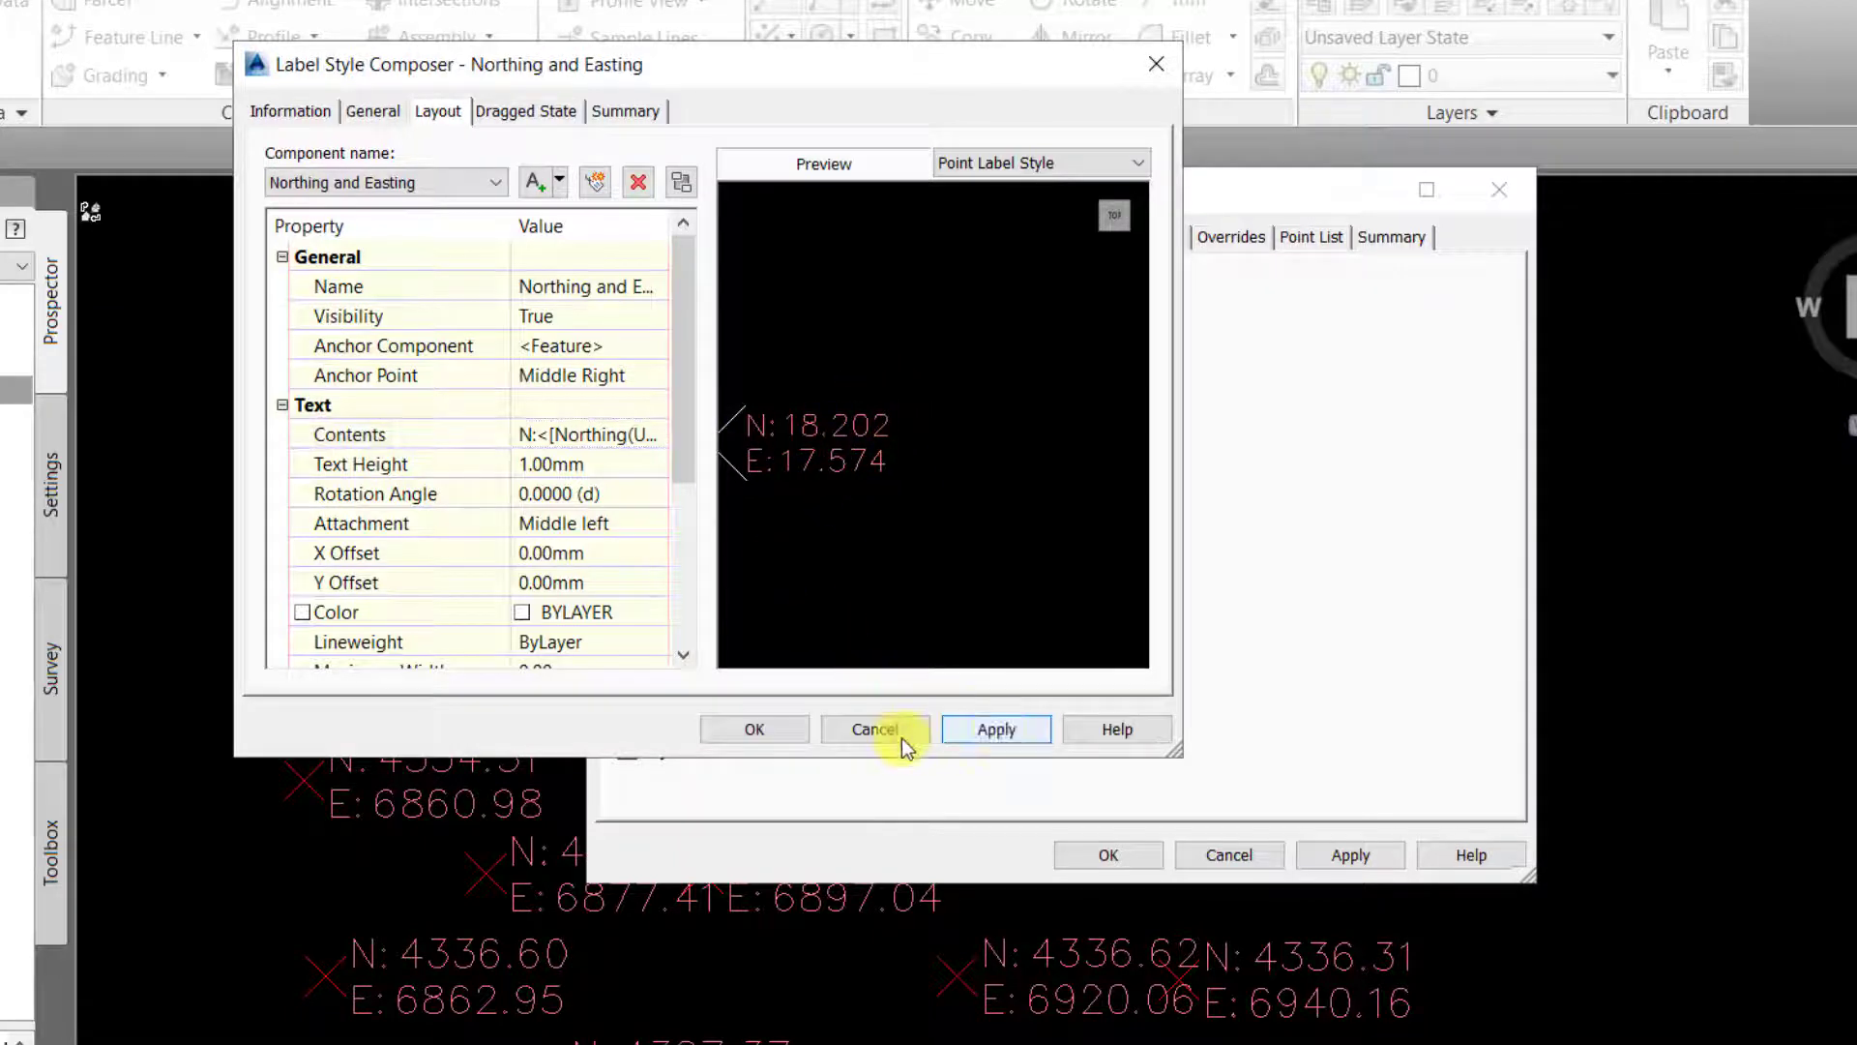
left_click(757, 729)
left_click(1328, 855)
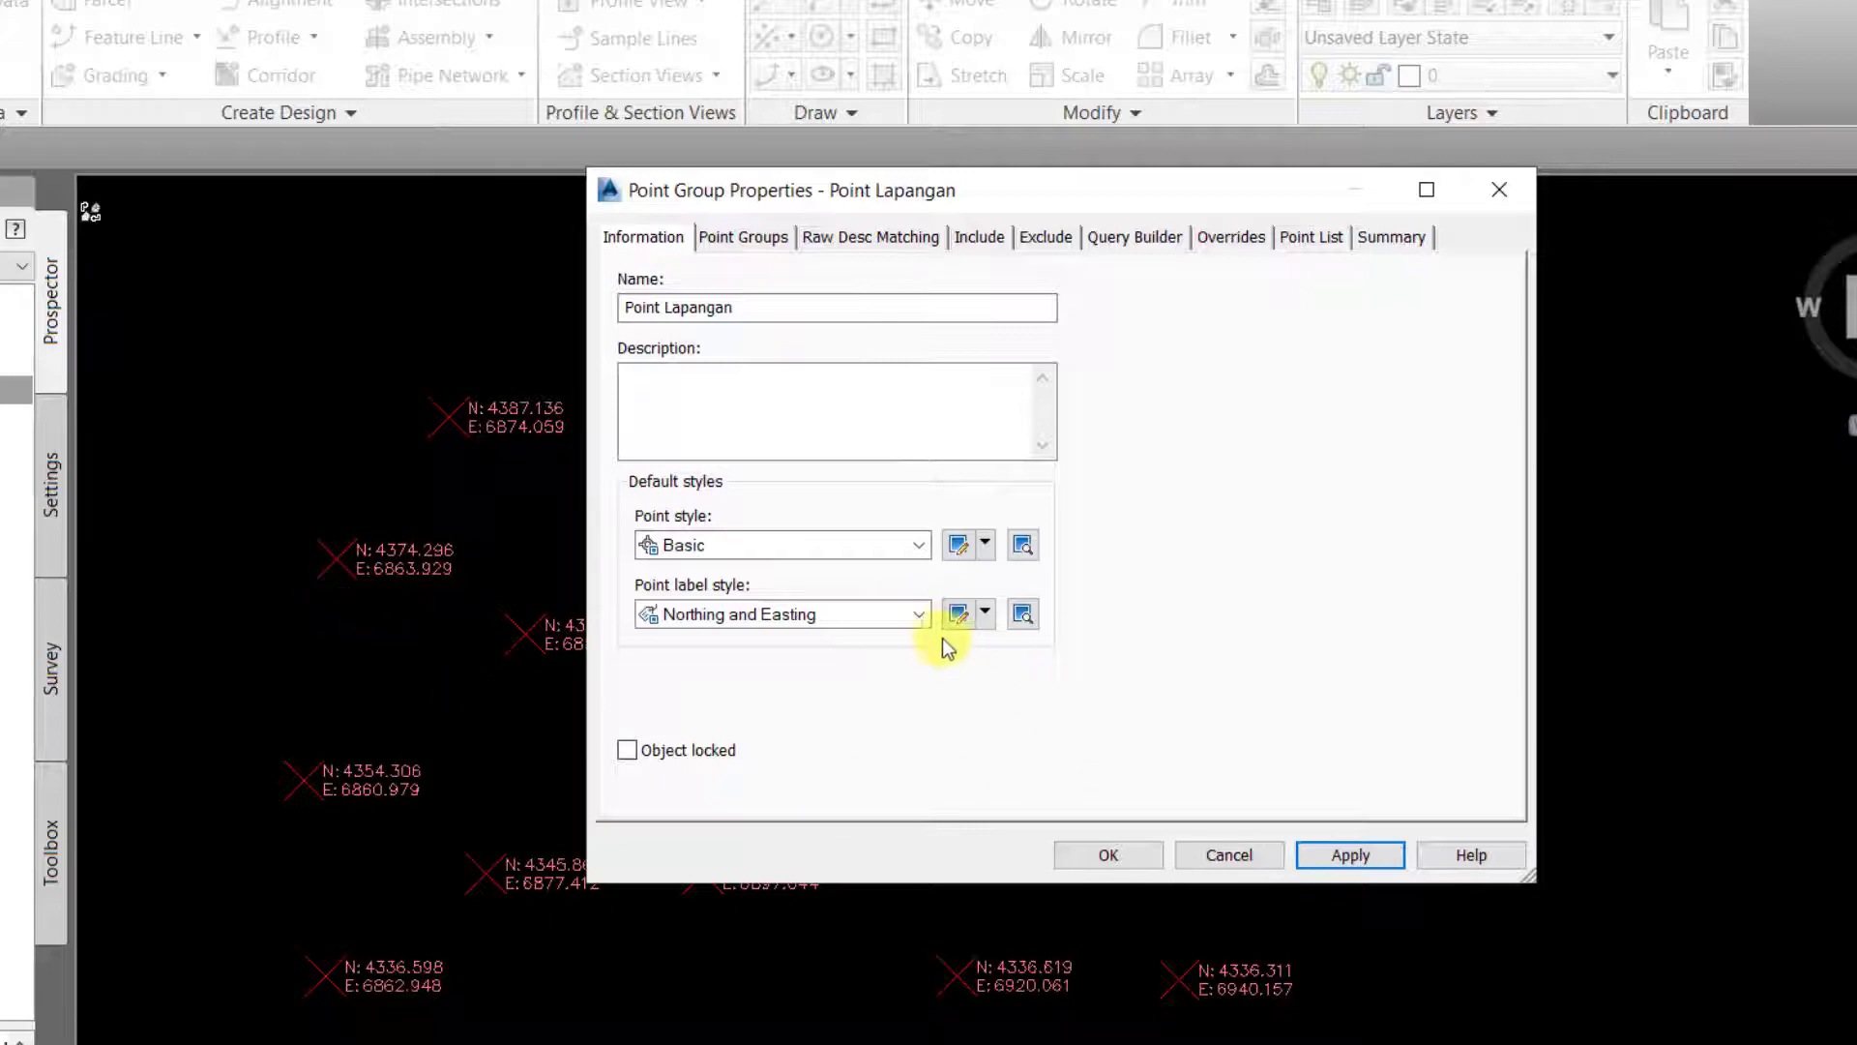
- Duplicate the Northing and Easting component in the label style and name the copy Elevasi
left_click(958, 615)
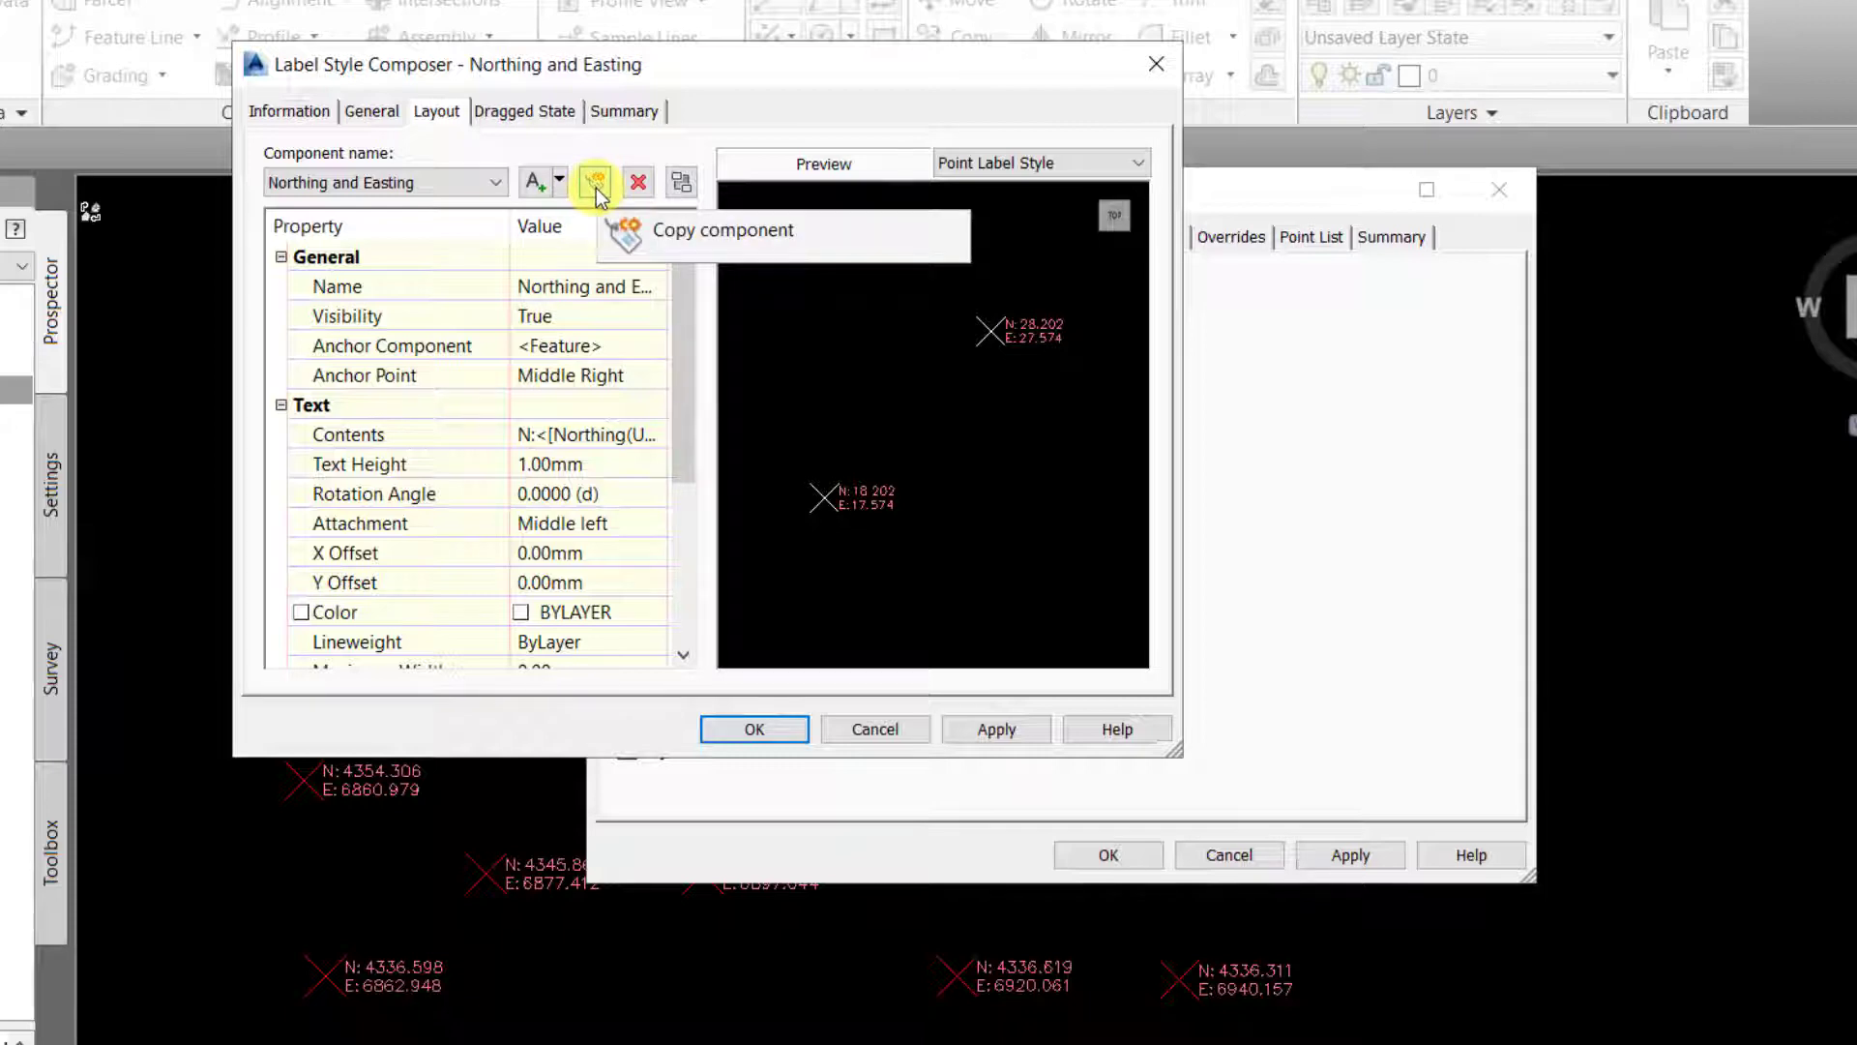
left_click(596, 184)
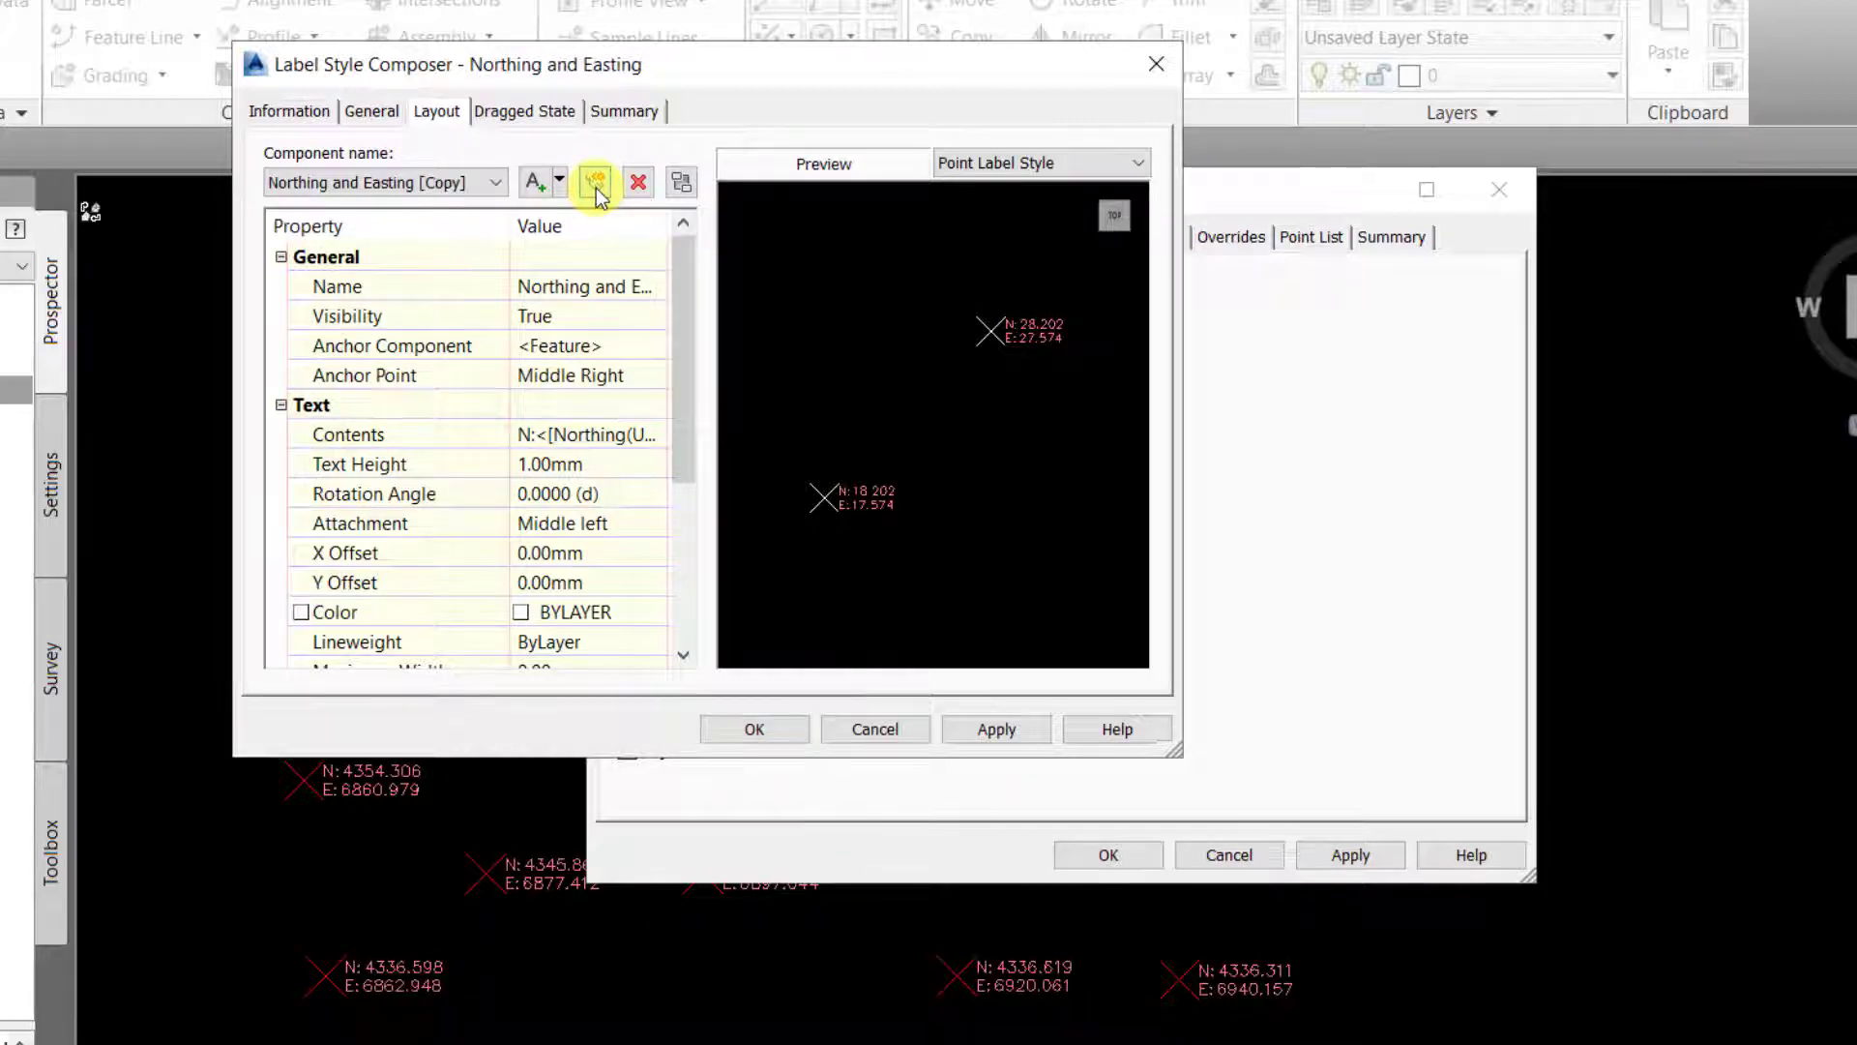
left_click(418, 184)
left_click(426, 229)
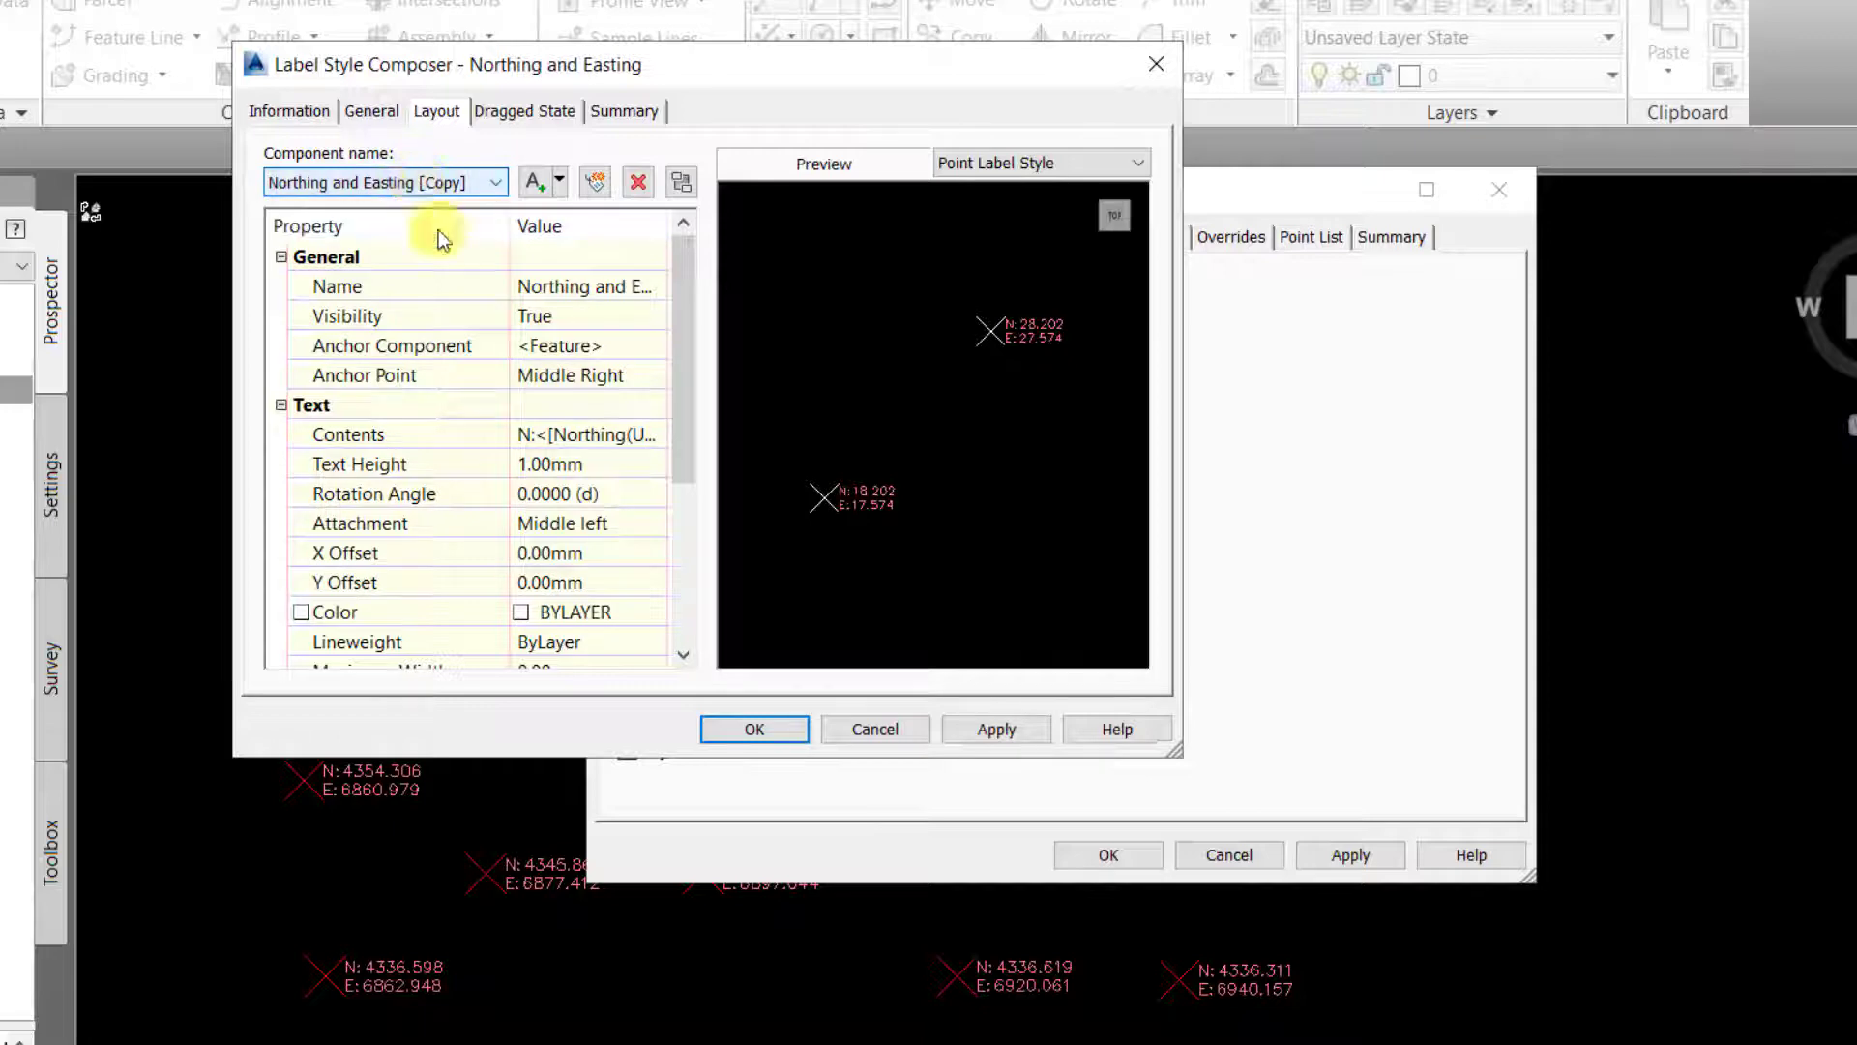
left_click(627, 288)
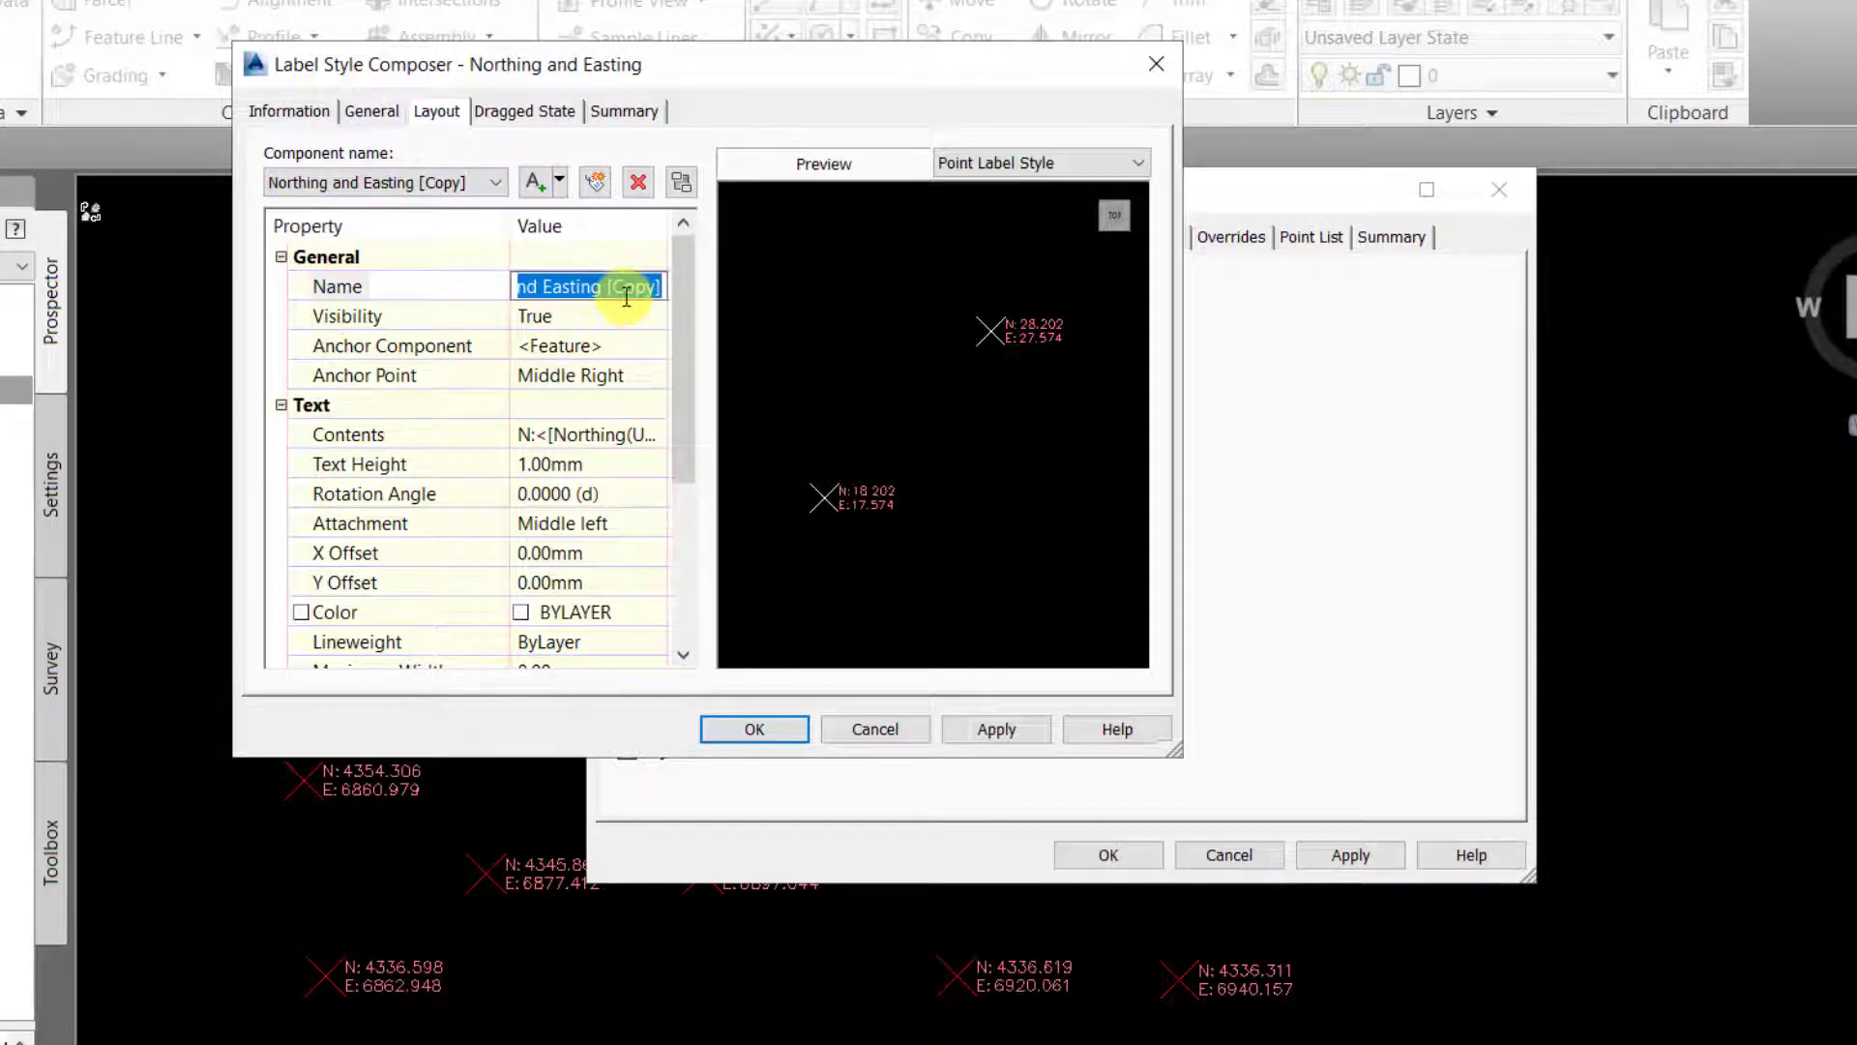
type("Elevasi")
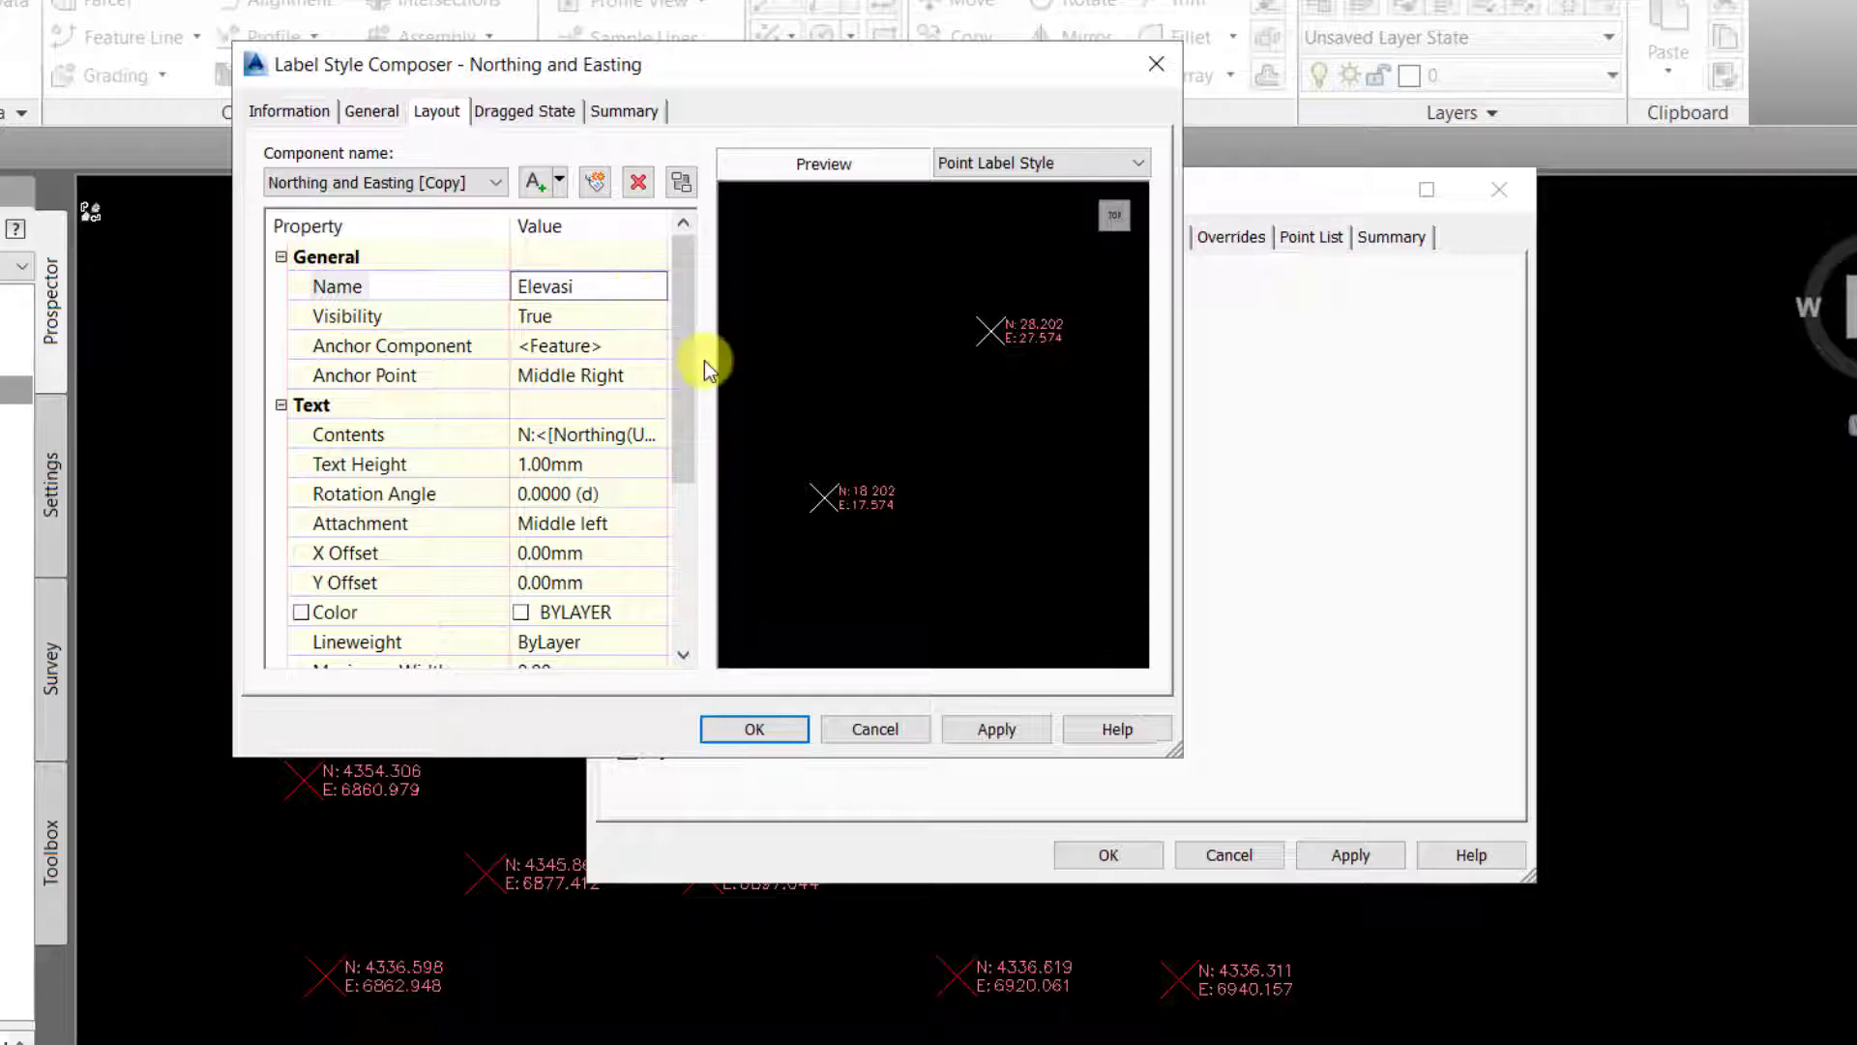
key("Return")
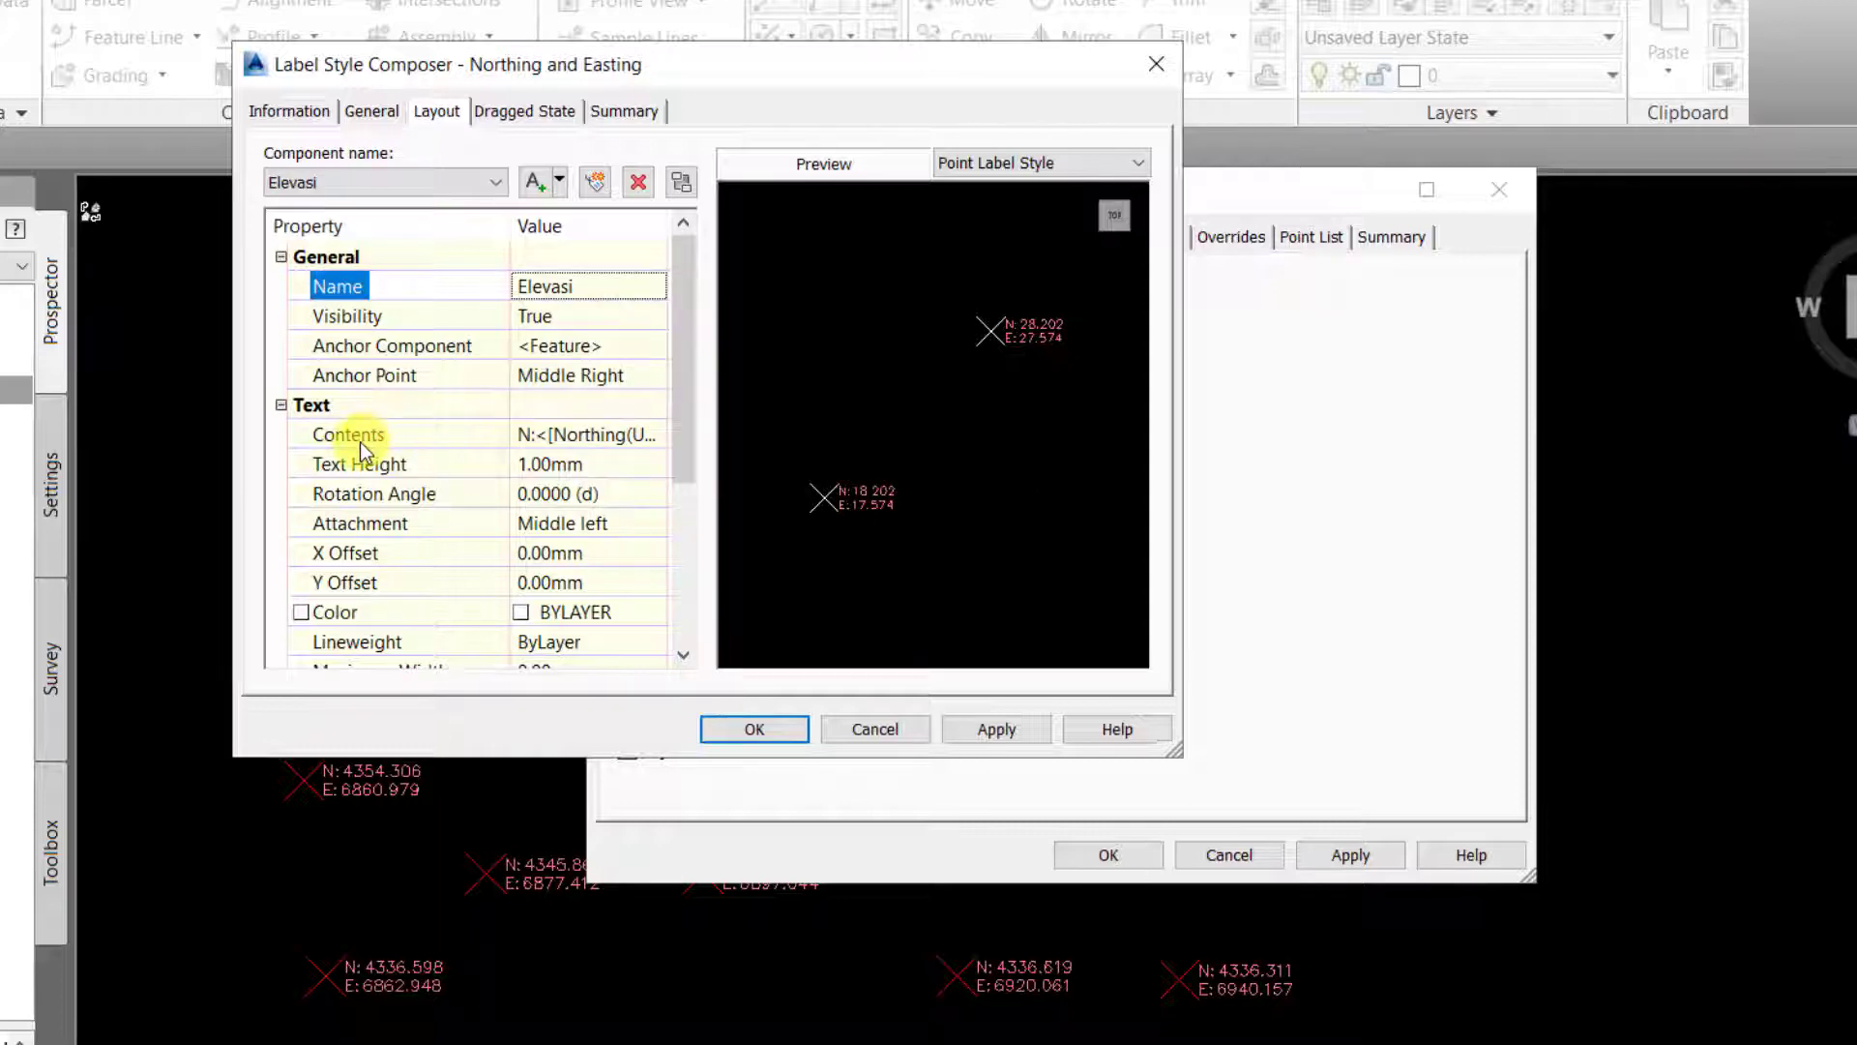
- Clear all existing text from the contents of the Elevasi component
left_click(532, 434)
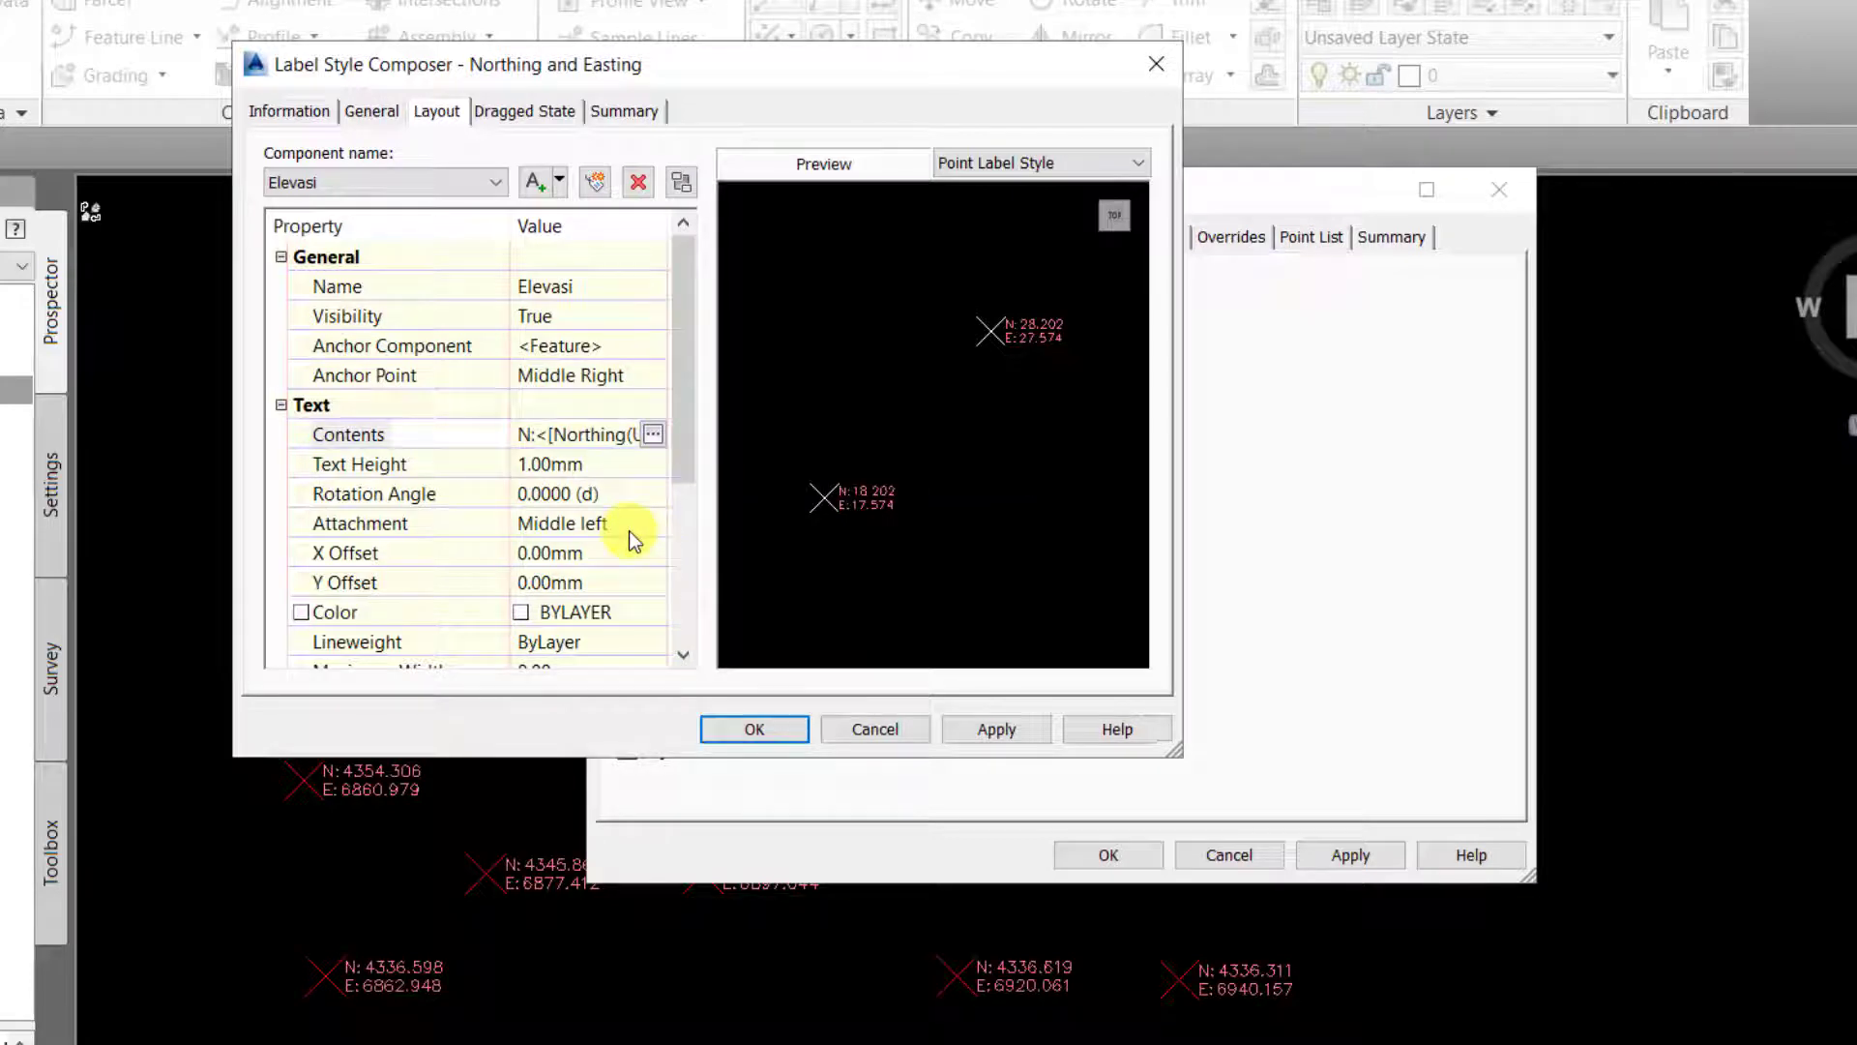
left_click(652, 434)
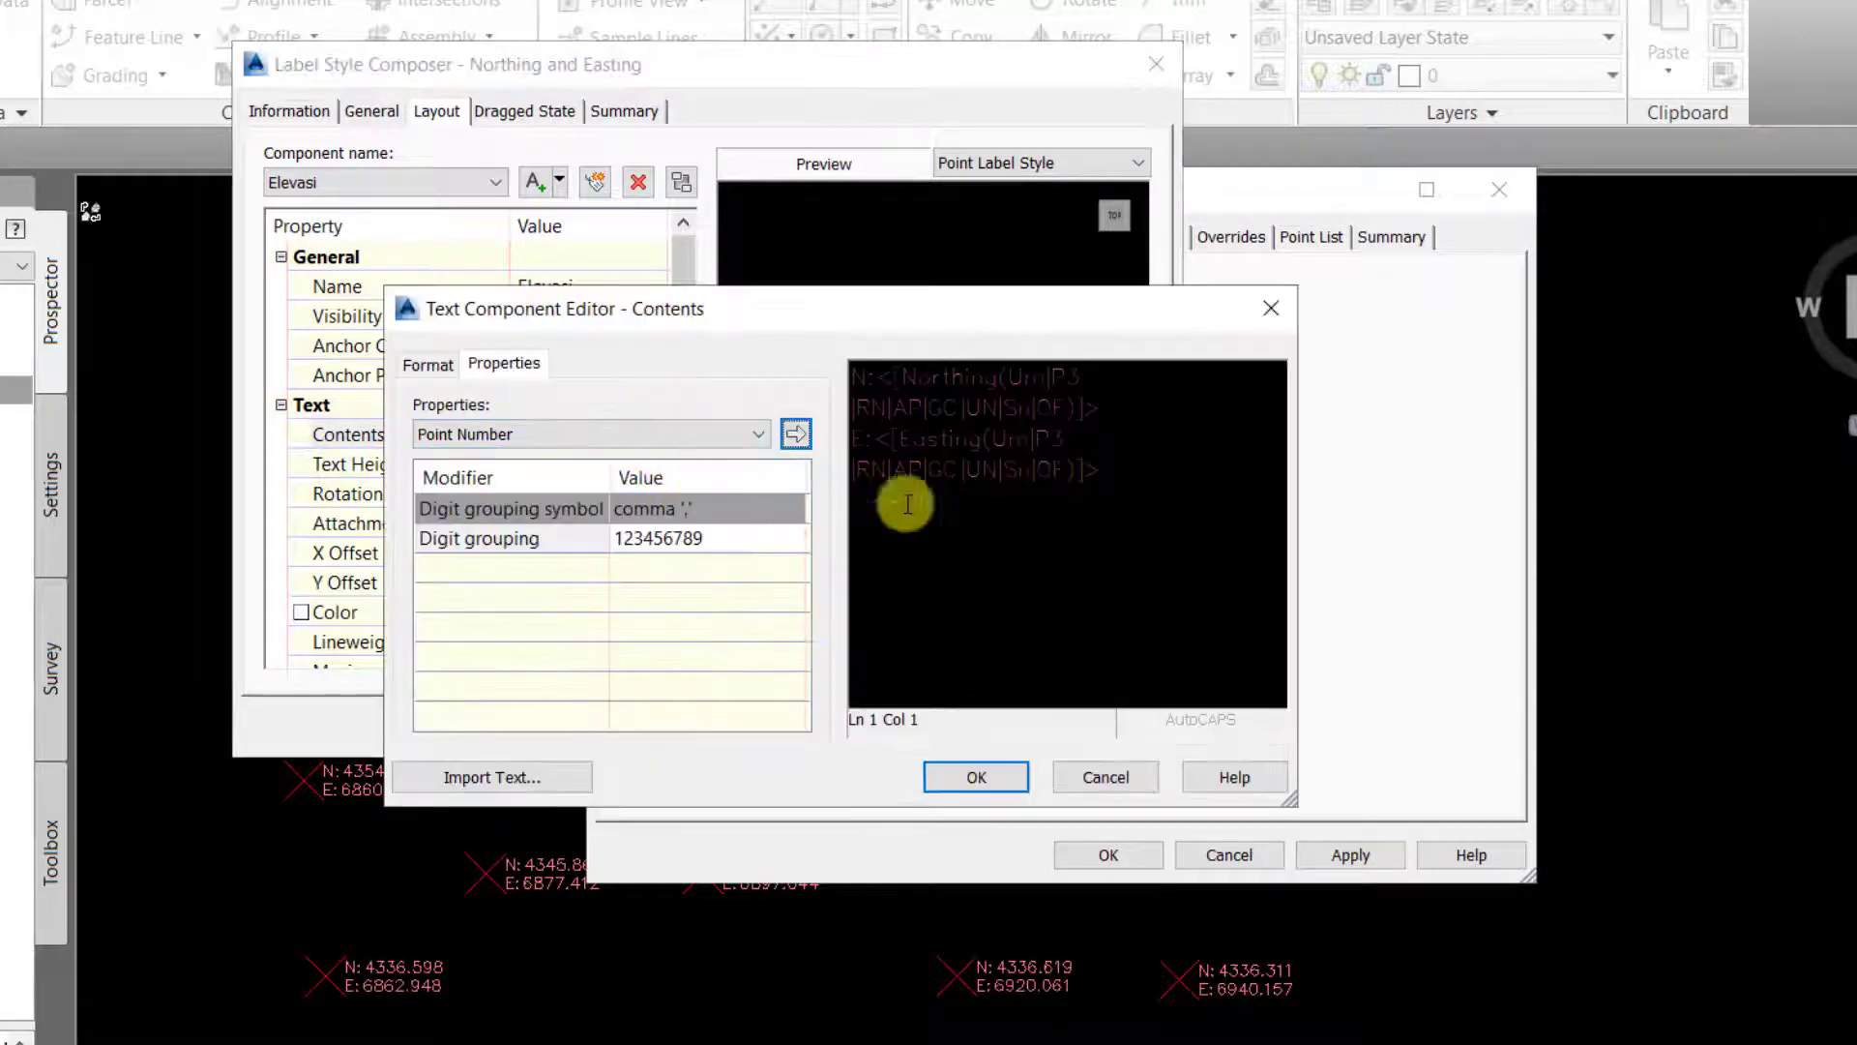
left_click(984, 457)
key("BackSpace")
key("BackSpace")
key("BackSpace")
key("BackSpace")
key("BackSpace")
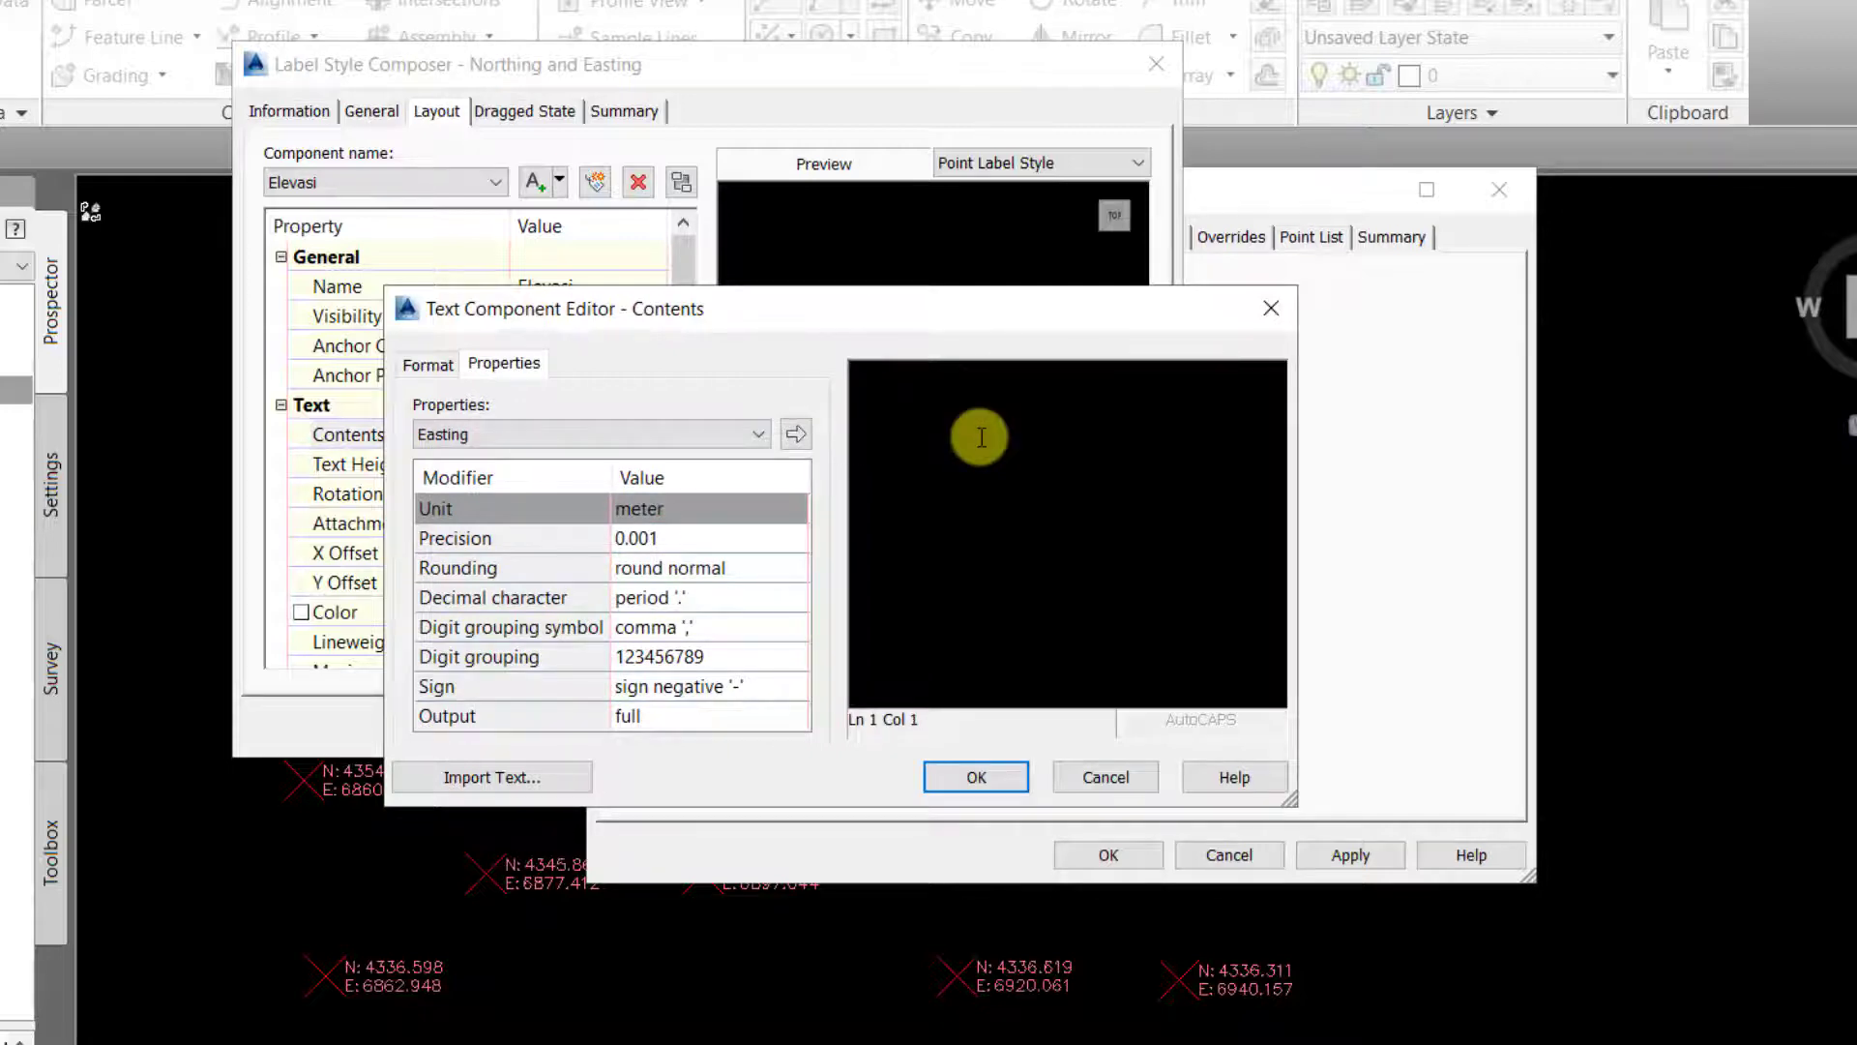
- Insert the Point Elevation property with 0.001 precision into the Elevasi component's contents
left_click(629, 433)
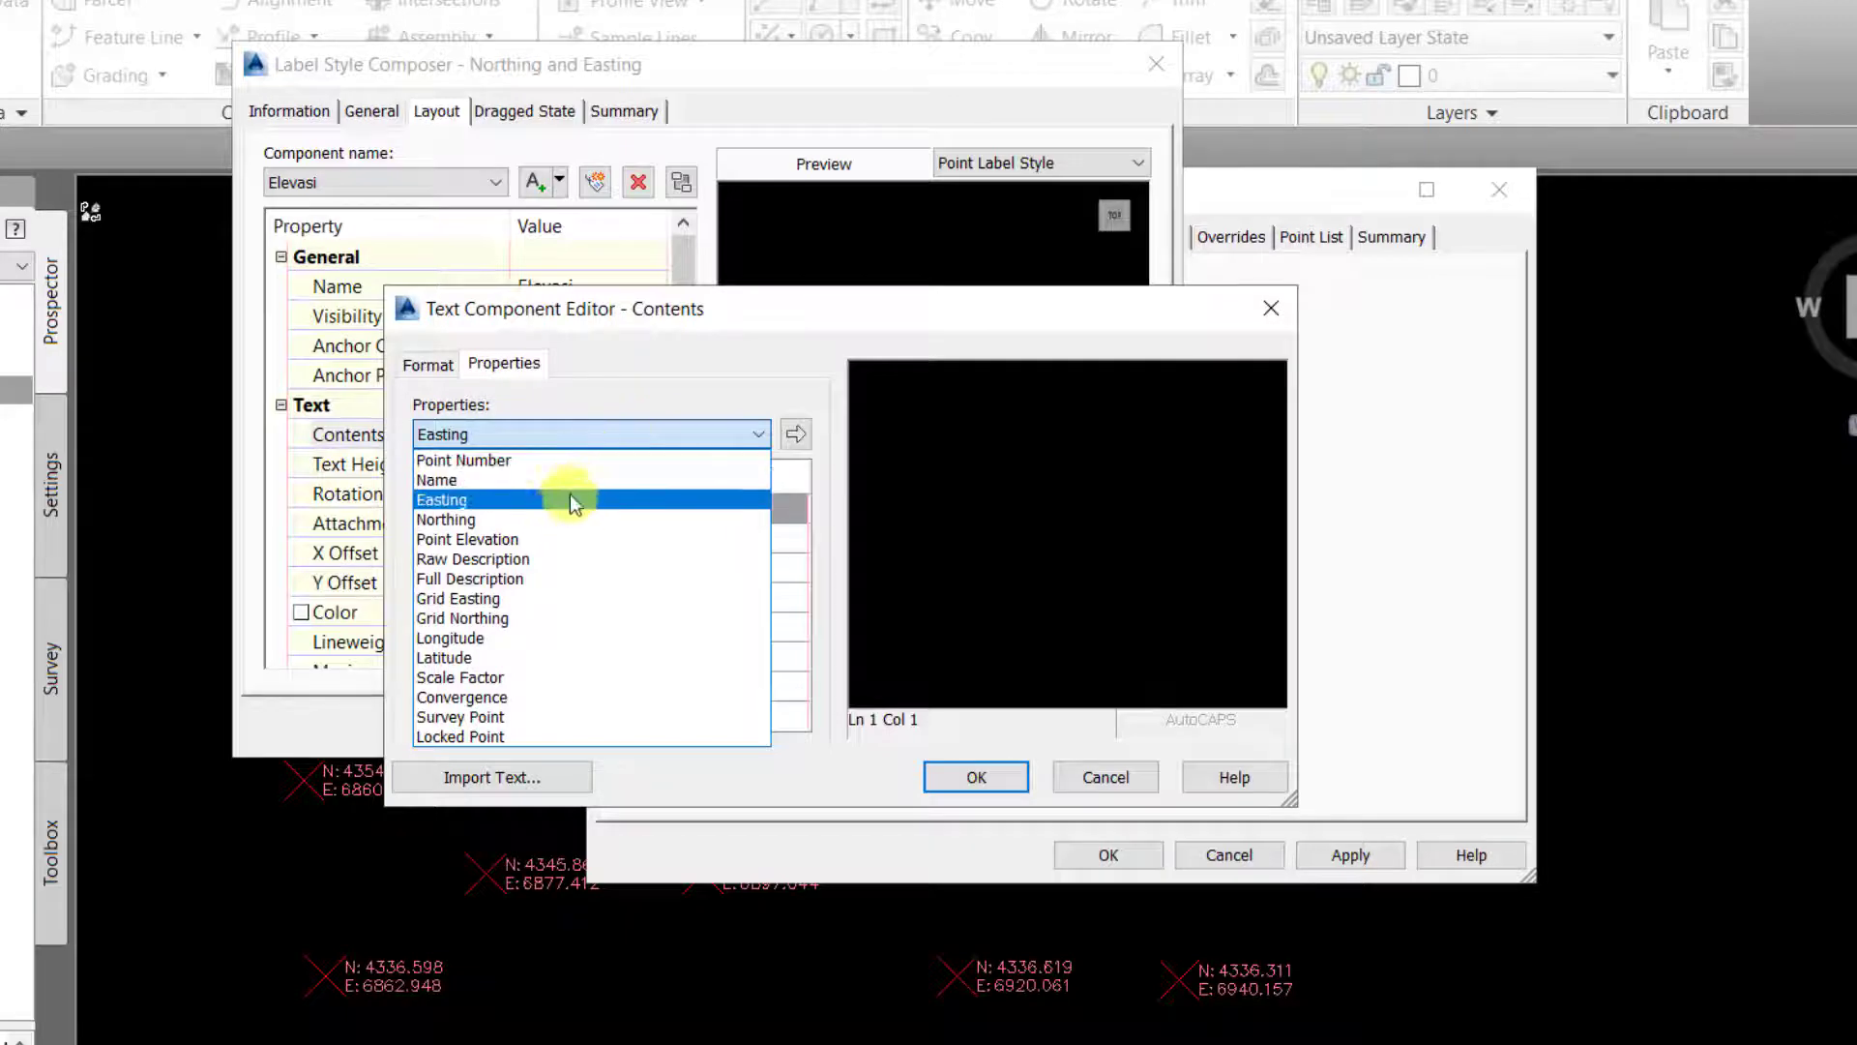
left_click(537, 539)
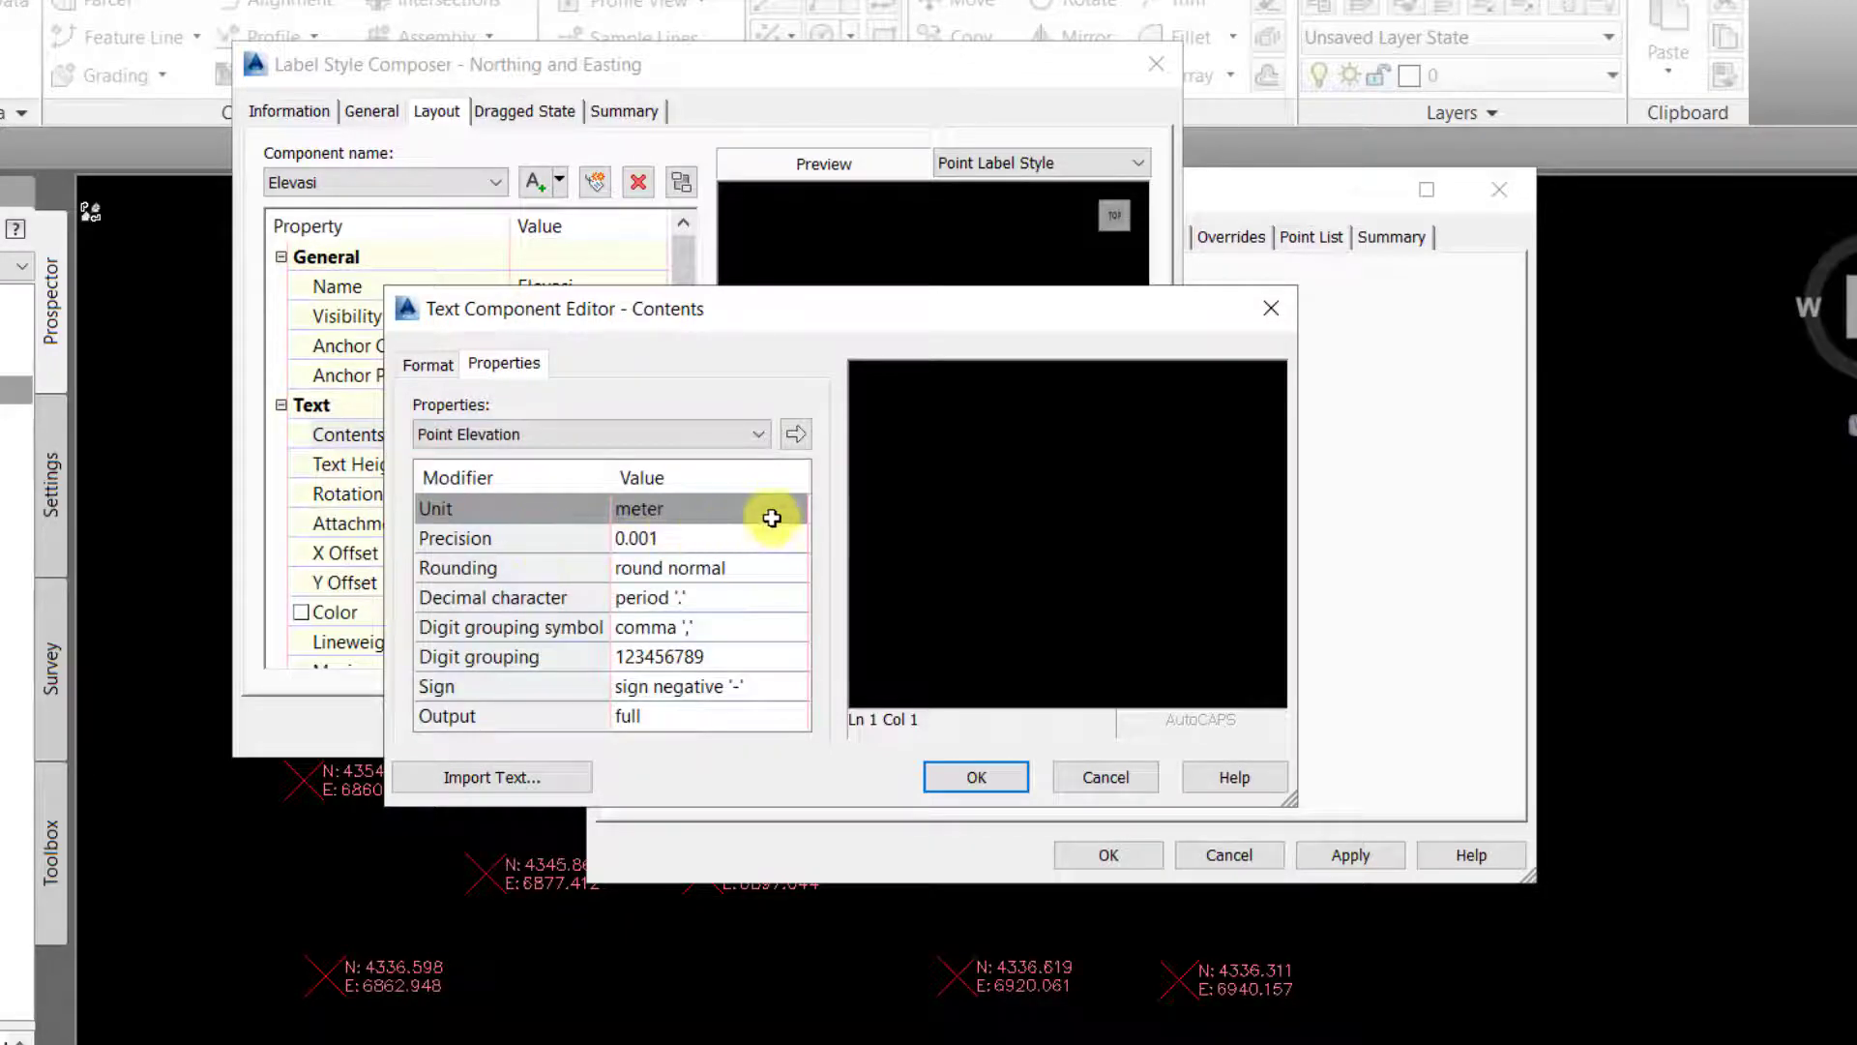
left_click(796, 436)
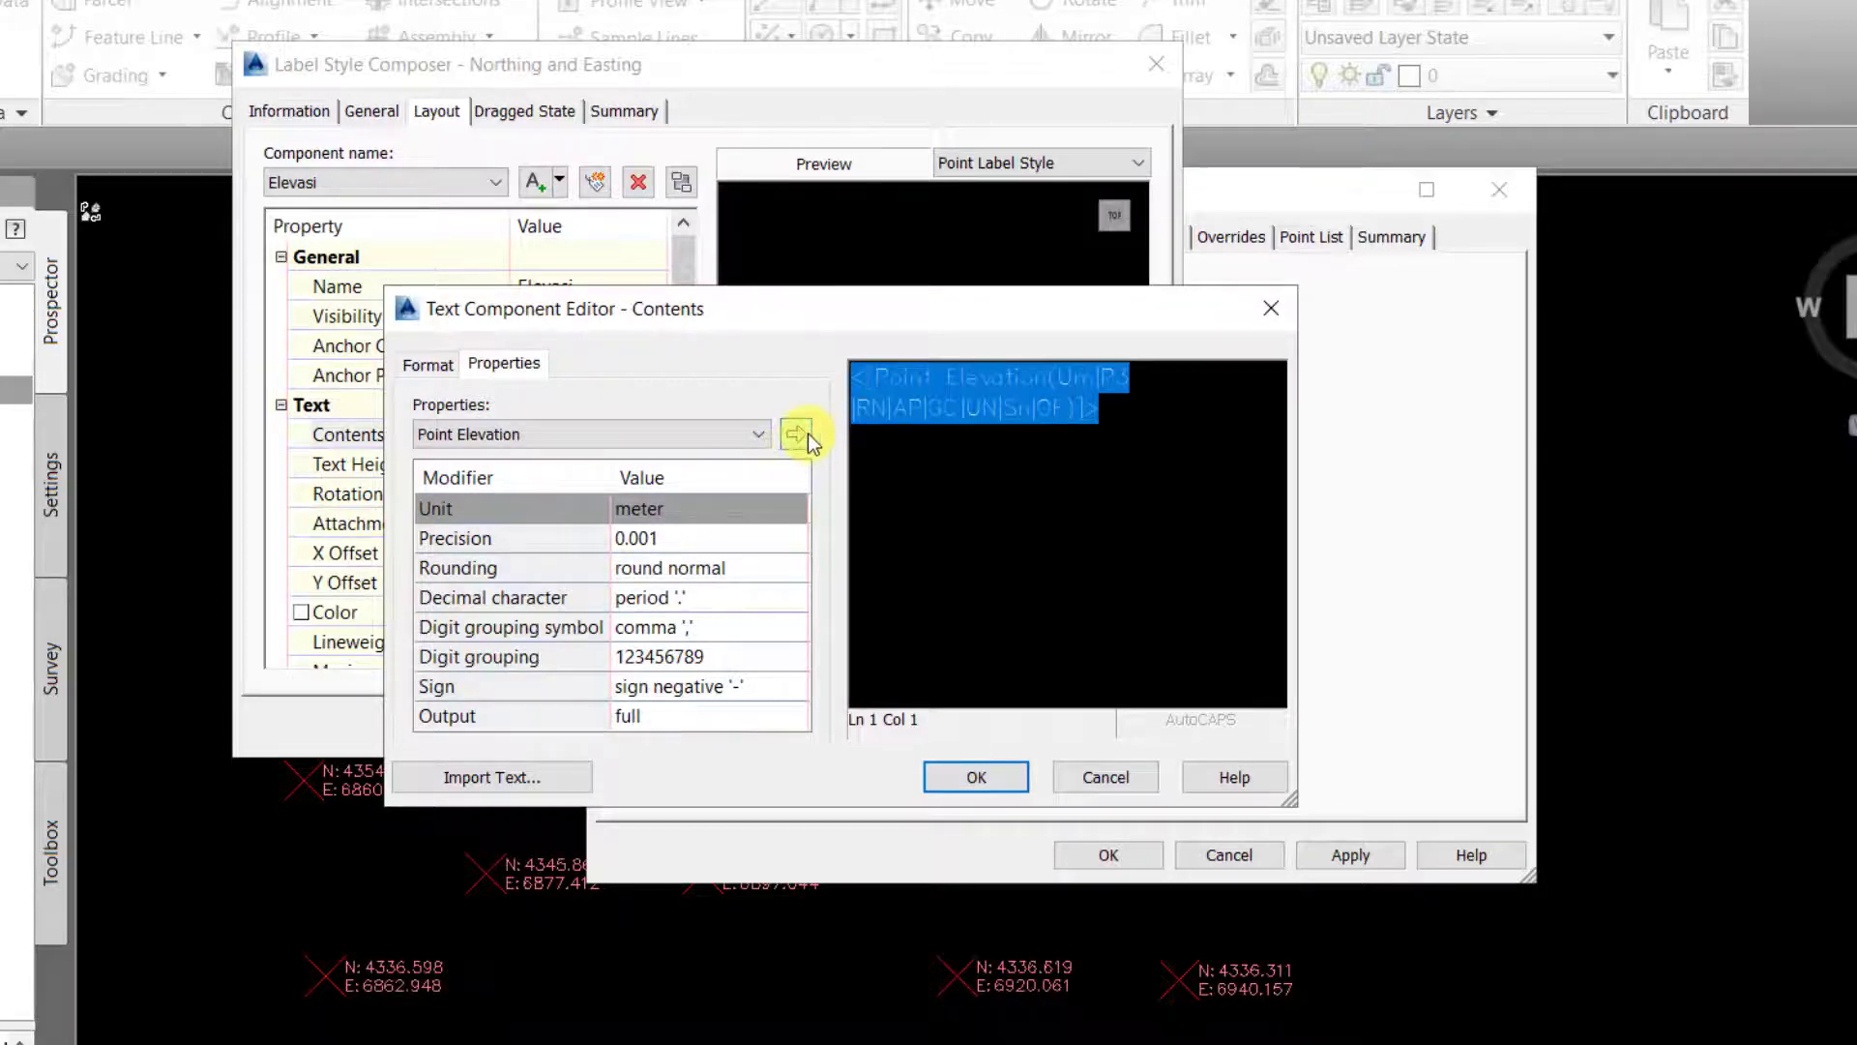
left_click(644, 538)
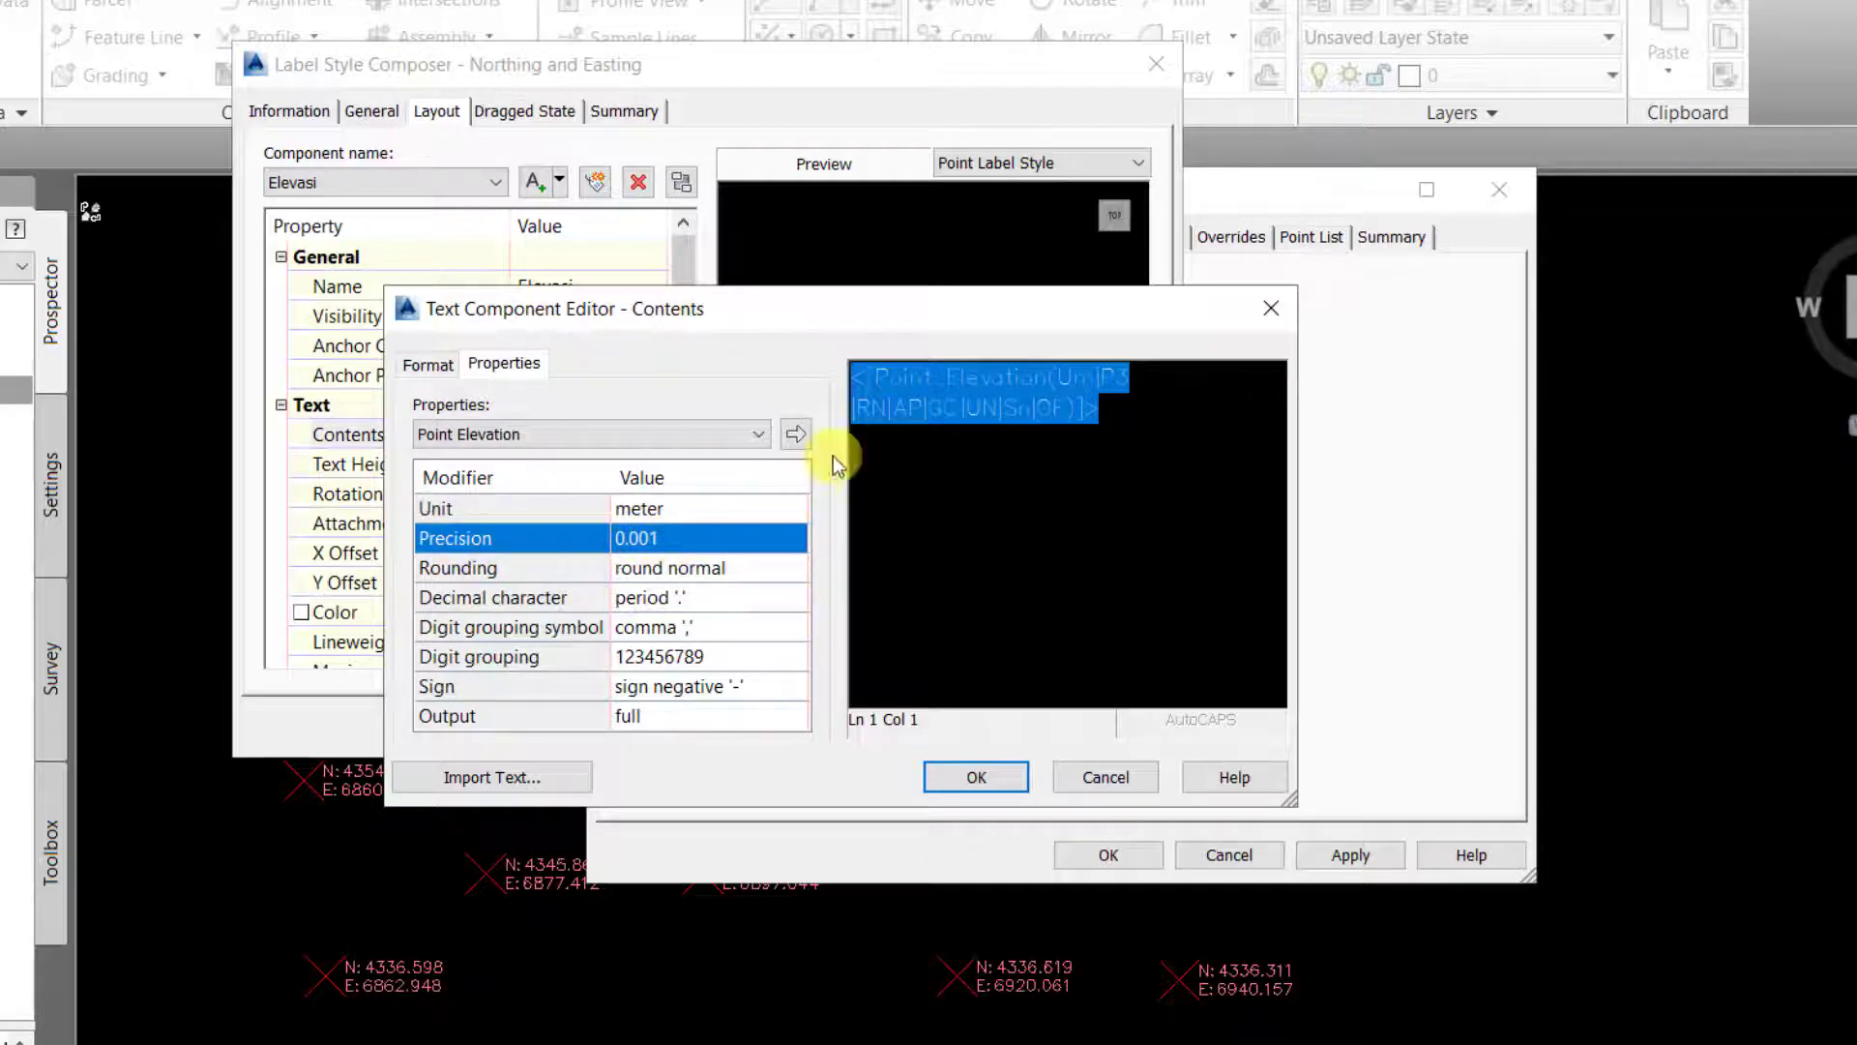
- Prefix the Point Elevation expression with "Z:" and accept the Elevasi component's text contents
left_click(855, 377)
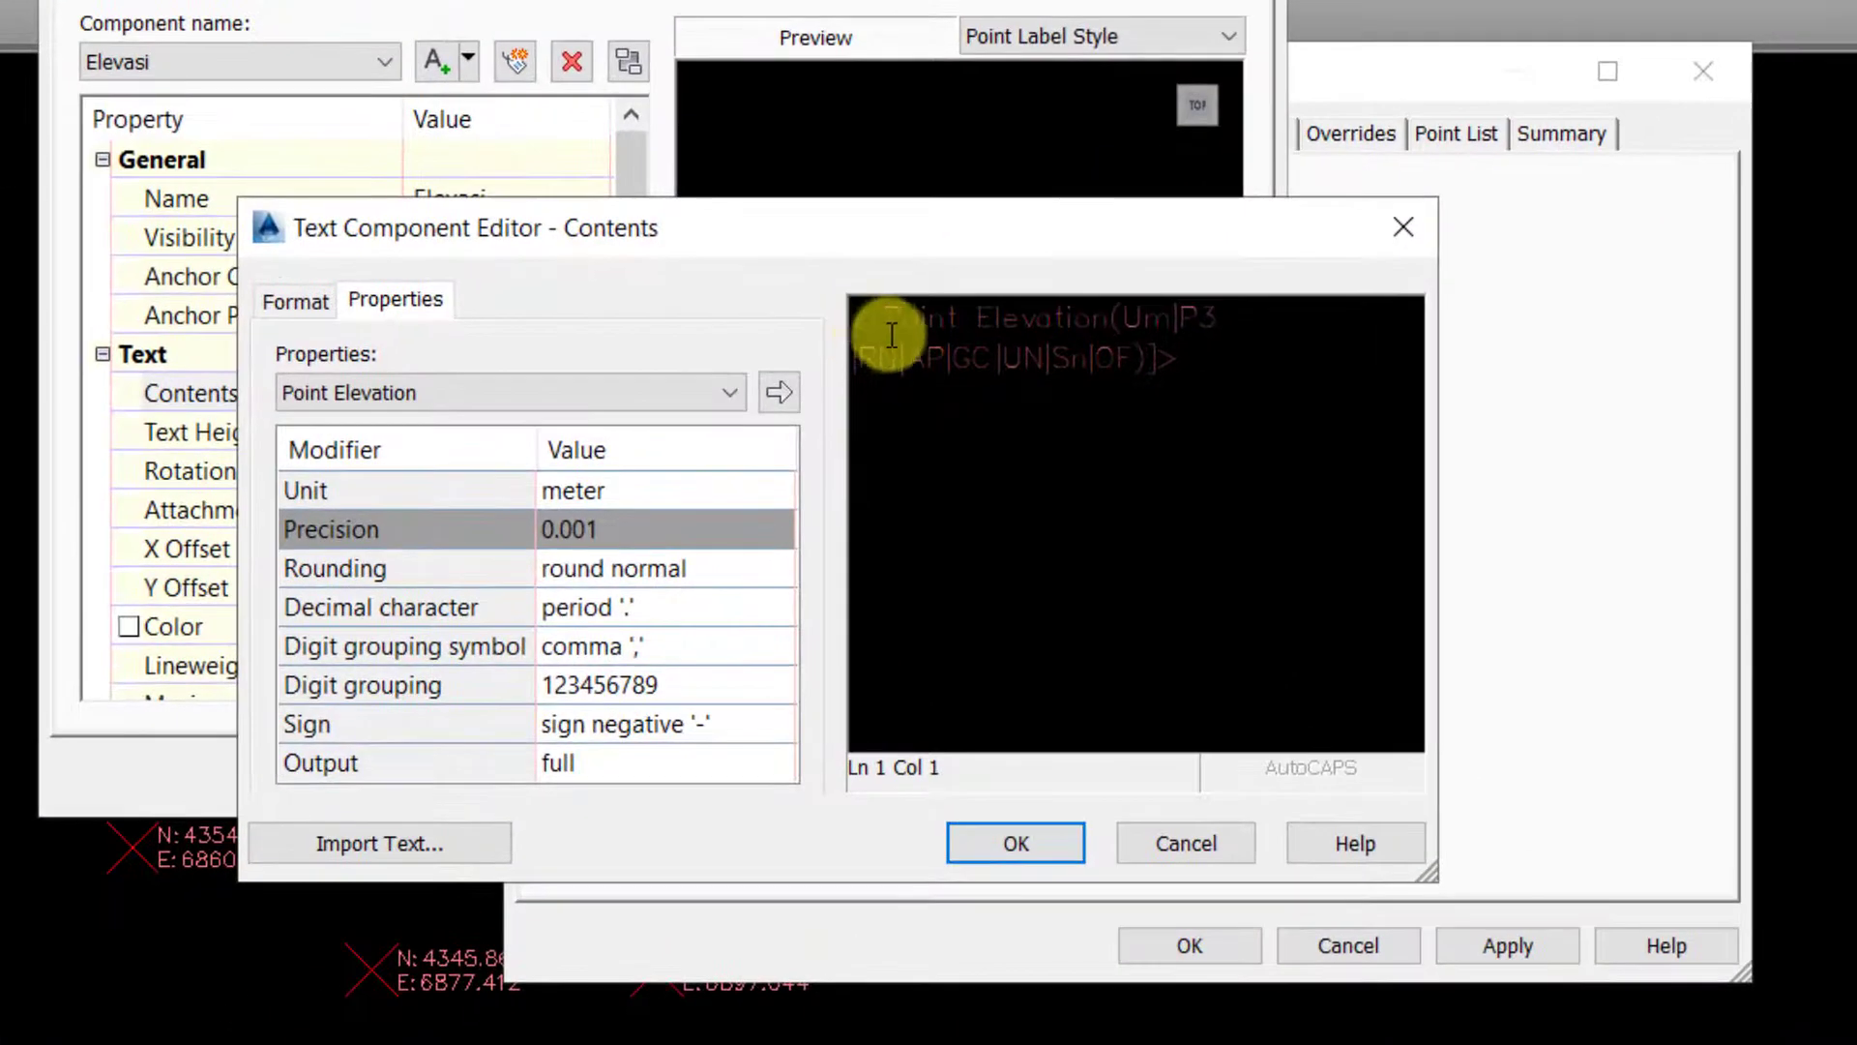
type("Z")
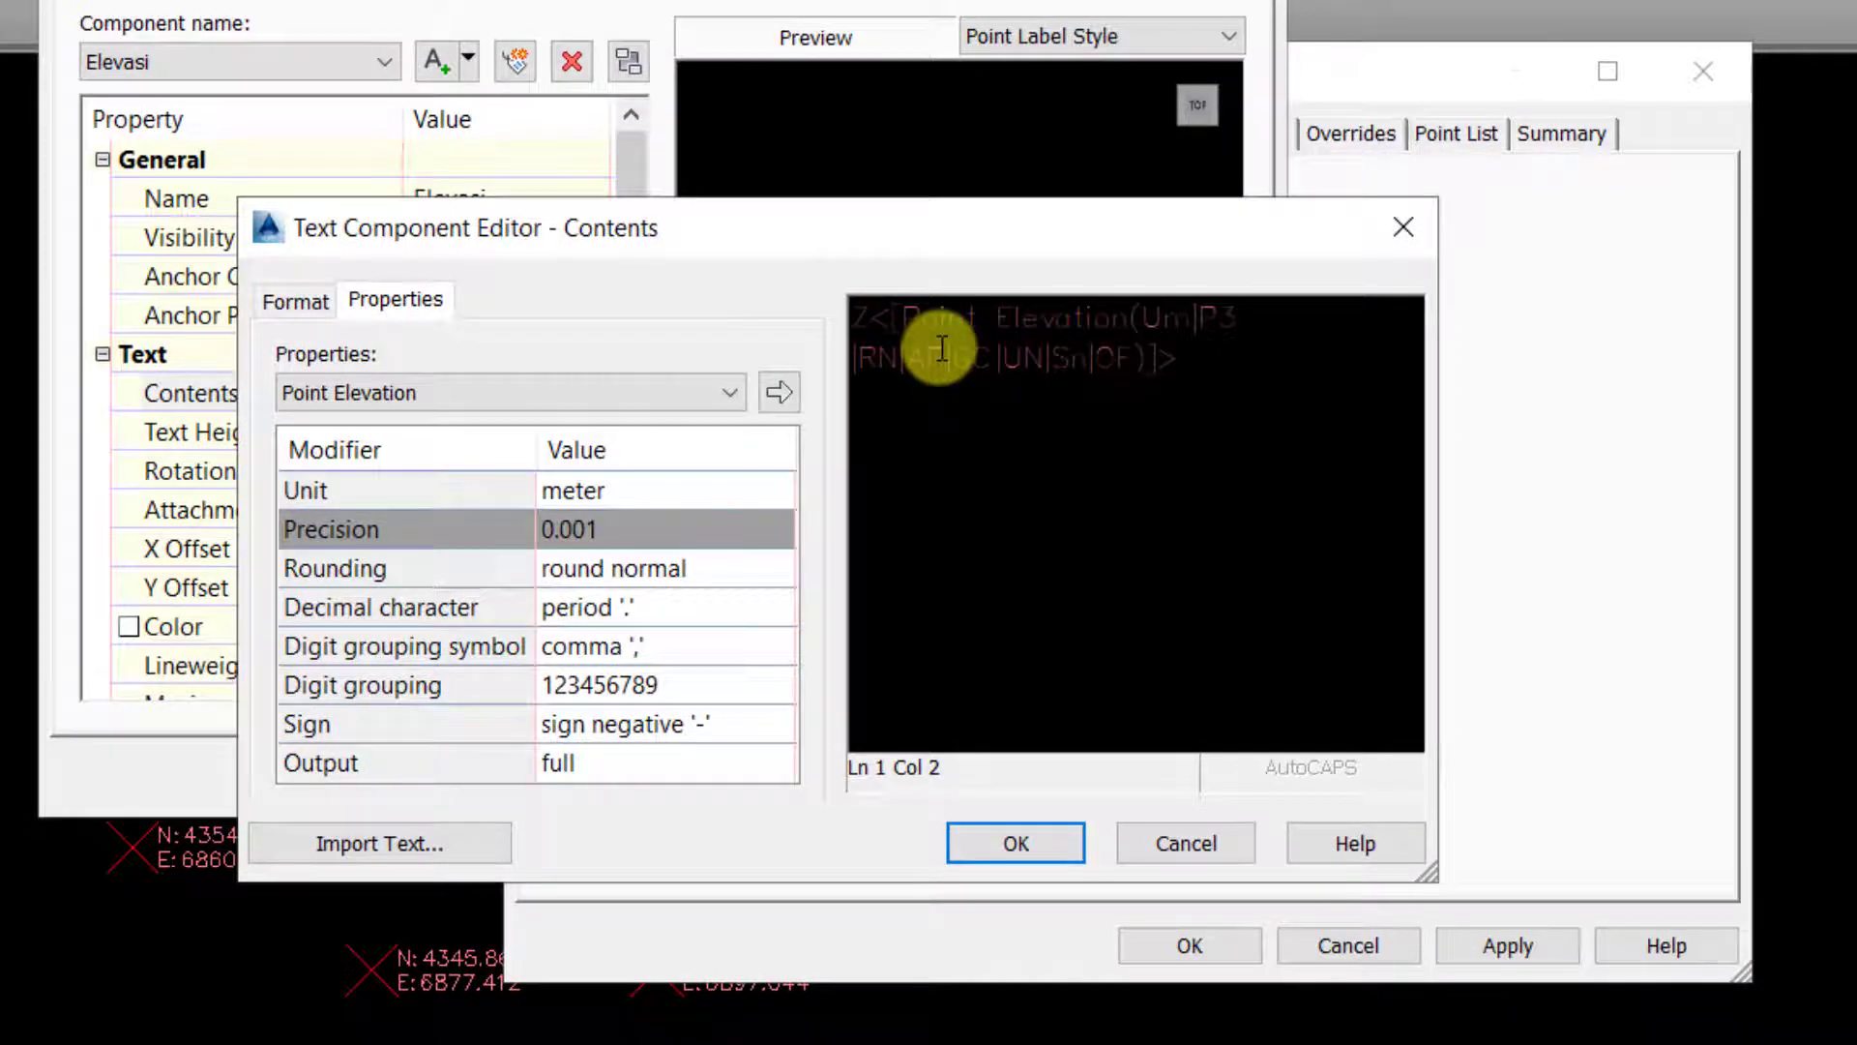
type(":")
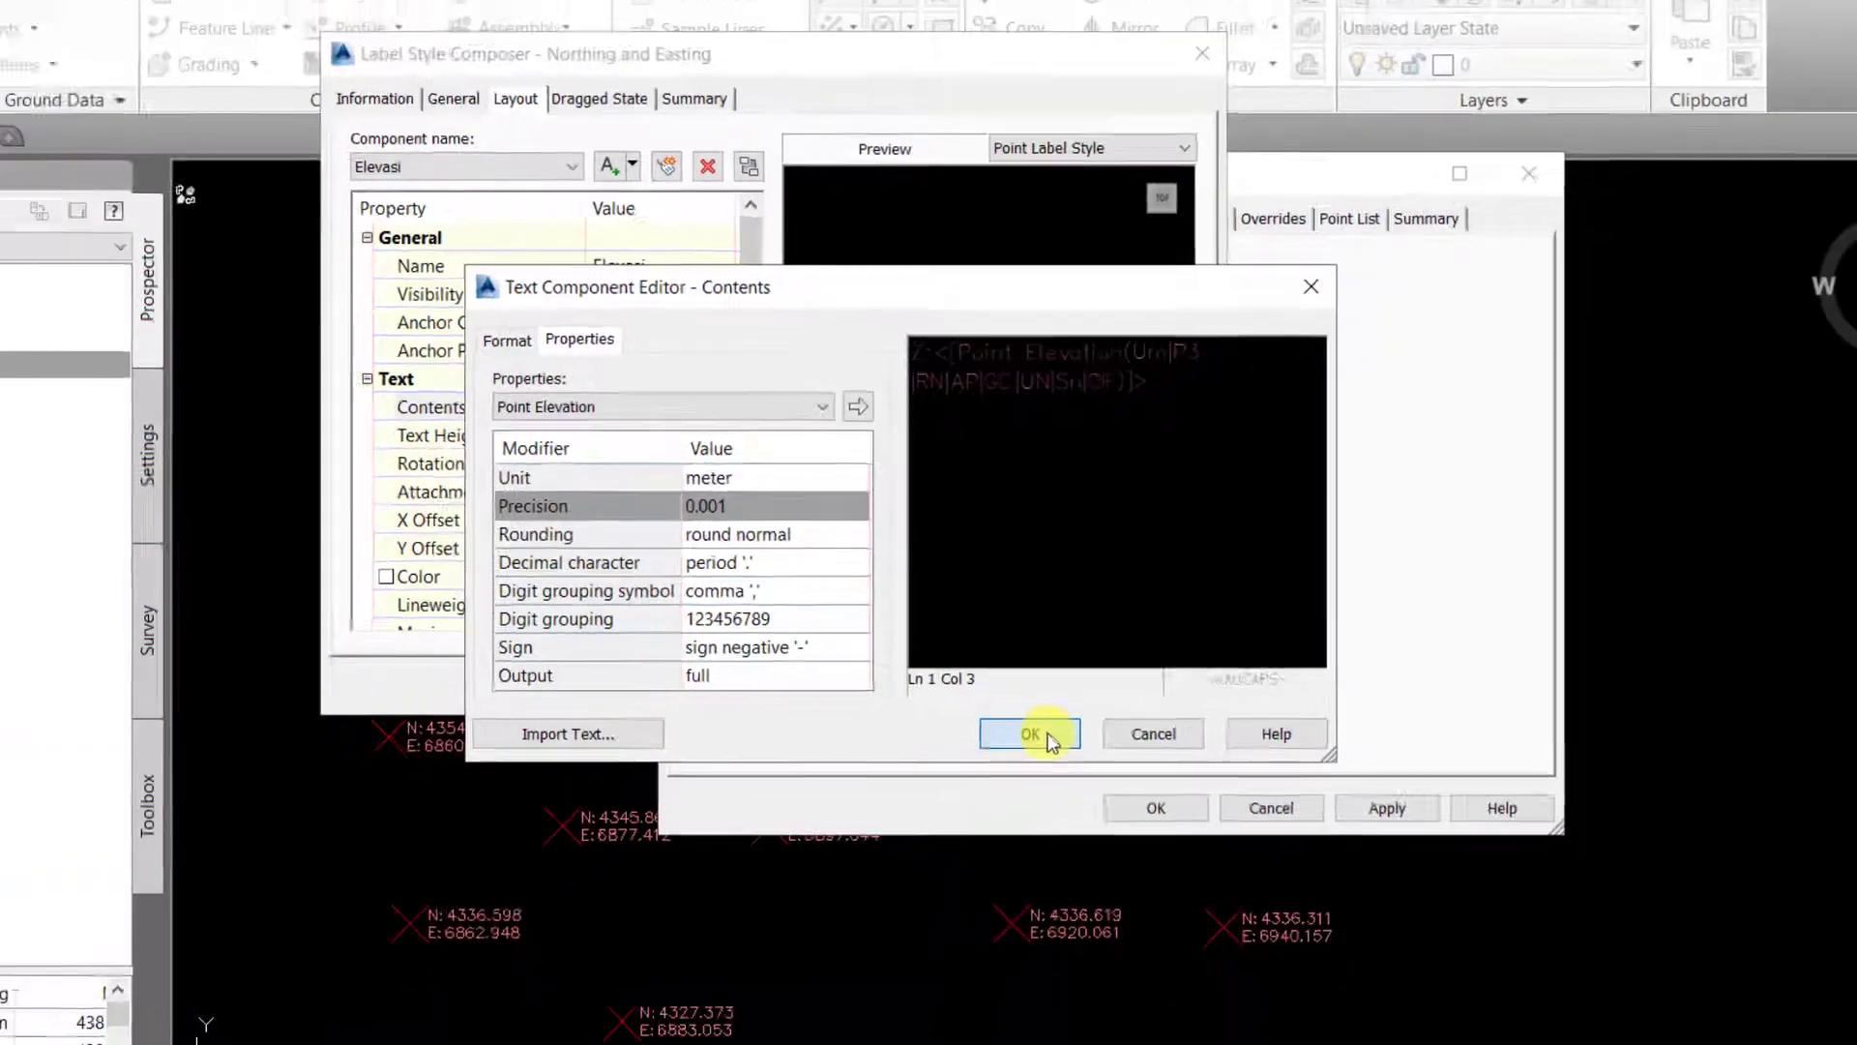
left_click(1057, 851)
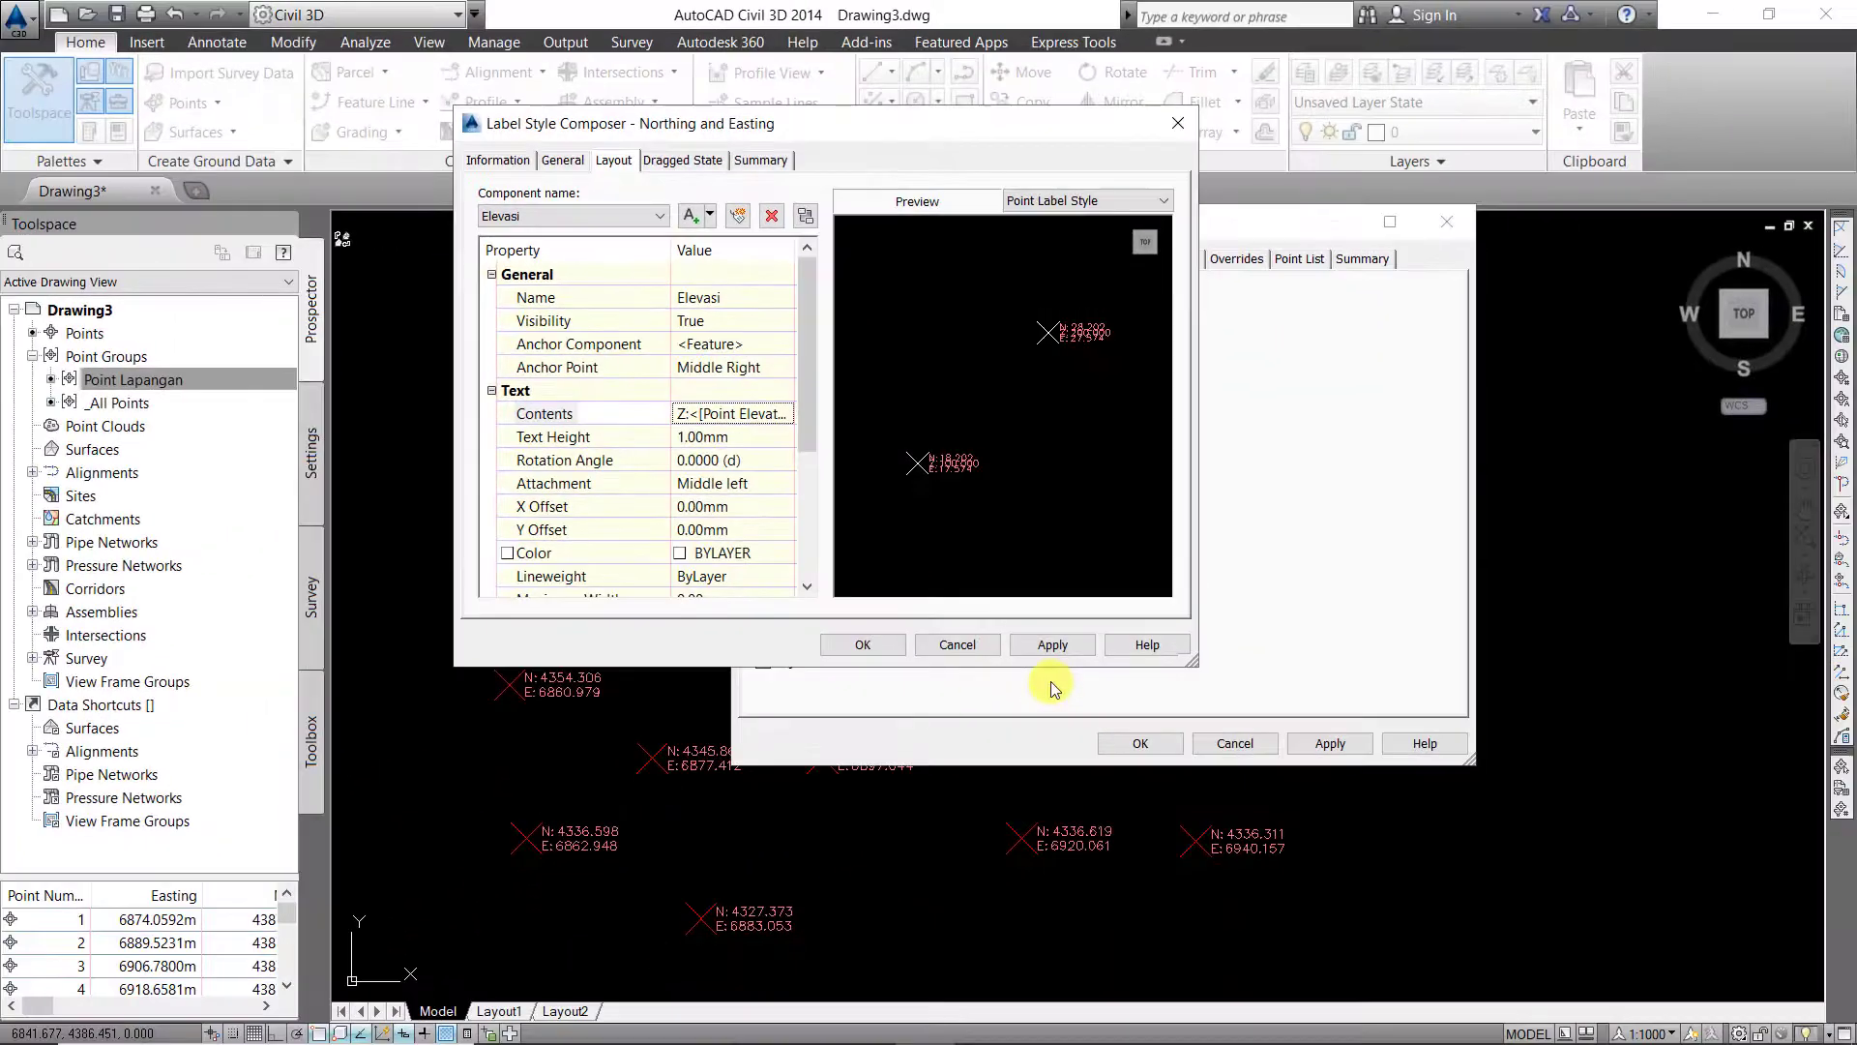
- Try Y offsets of -2 mm and -3 mm for the Elevasi component against the label preview
scroll(967, 526, "up", 3)
middle_click_drag(966, 526, 1019, 411)
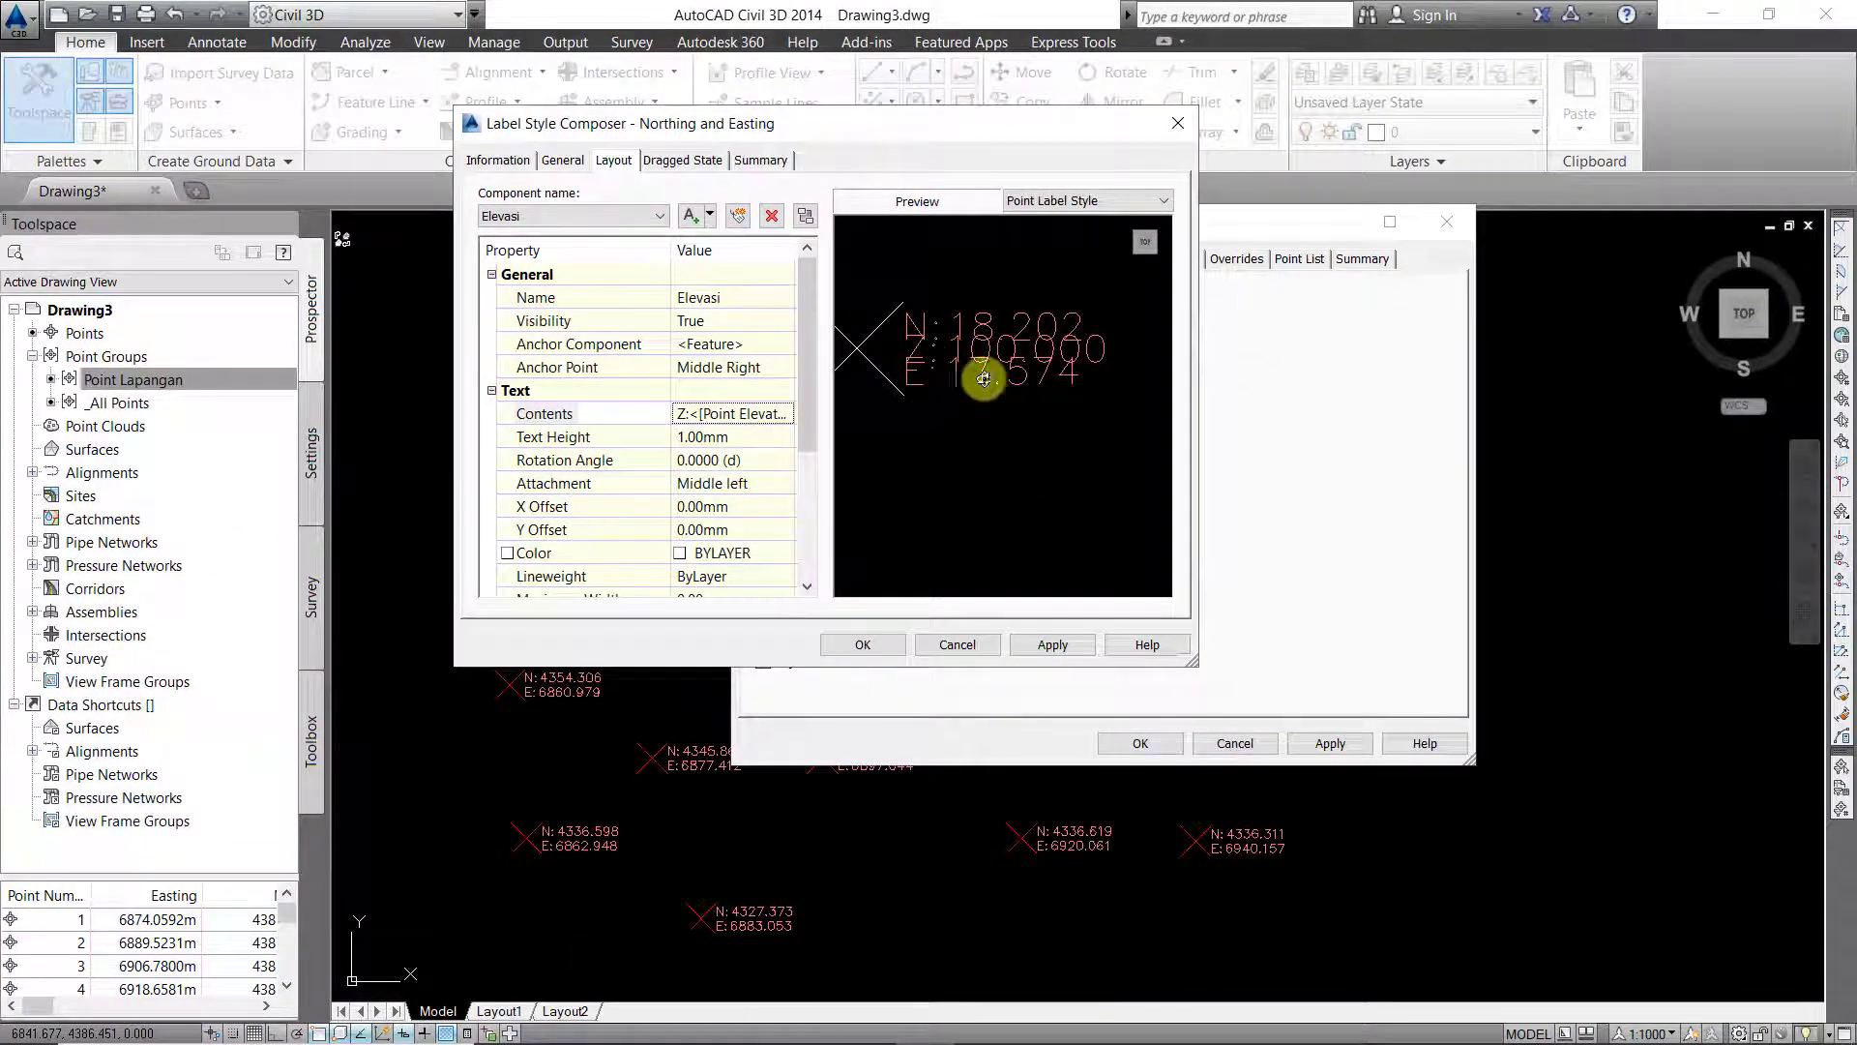
left_click_drag(809, 385, 805, 453)
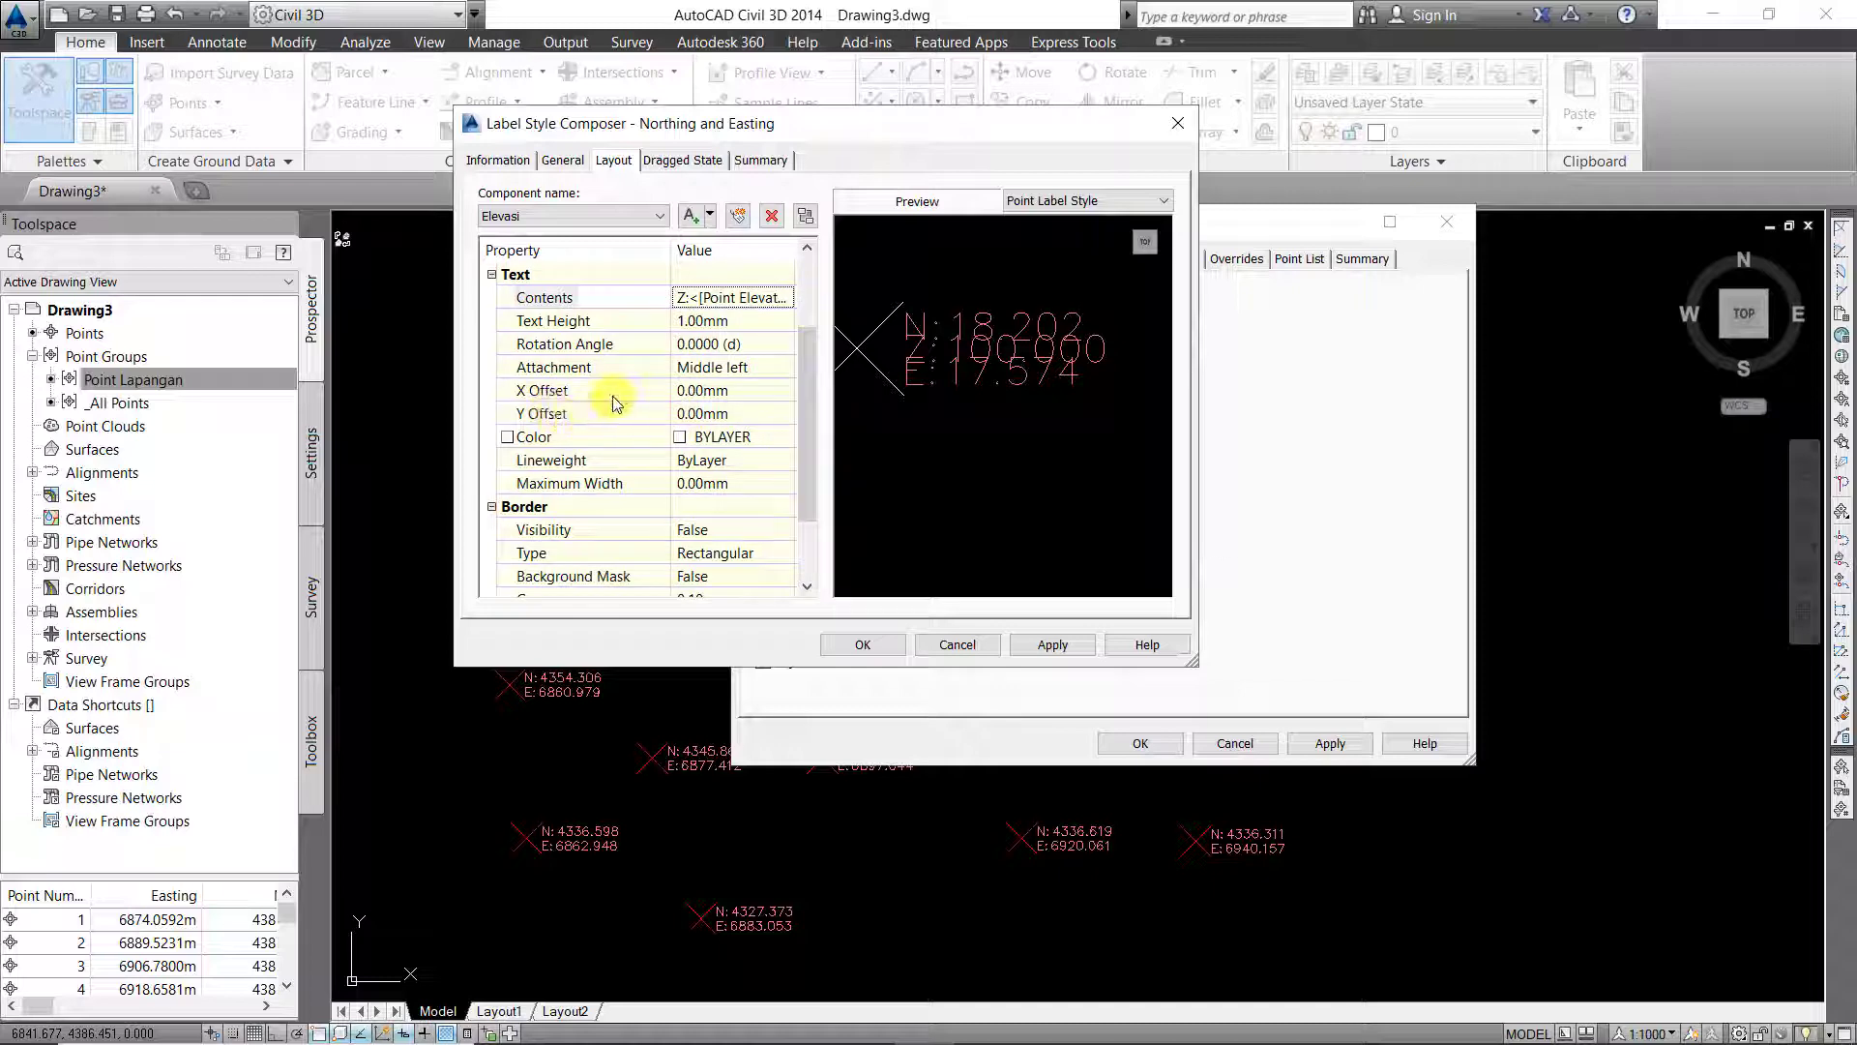
left_click(721, 414)
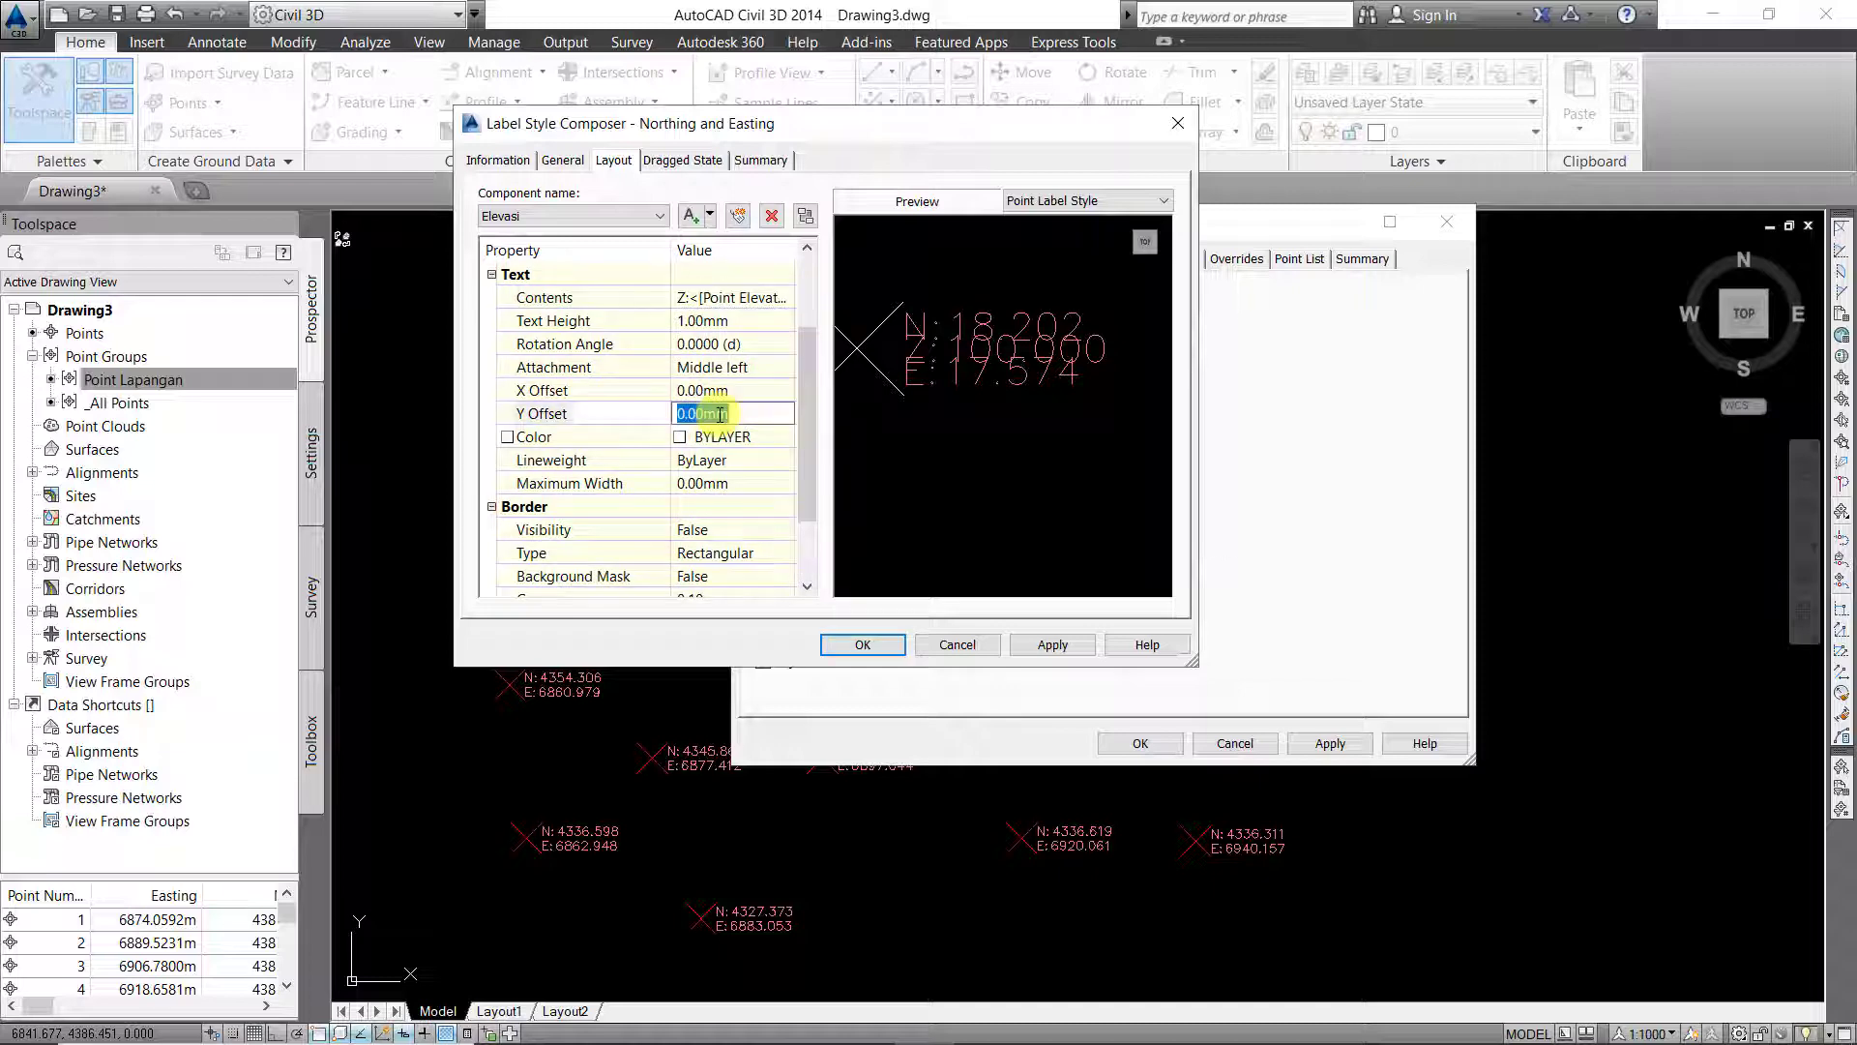
type("-2")
key("Return")
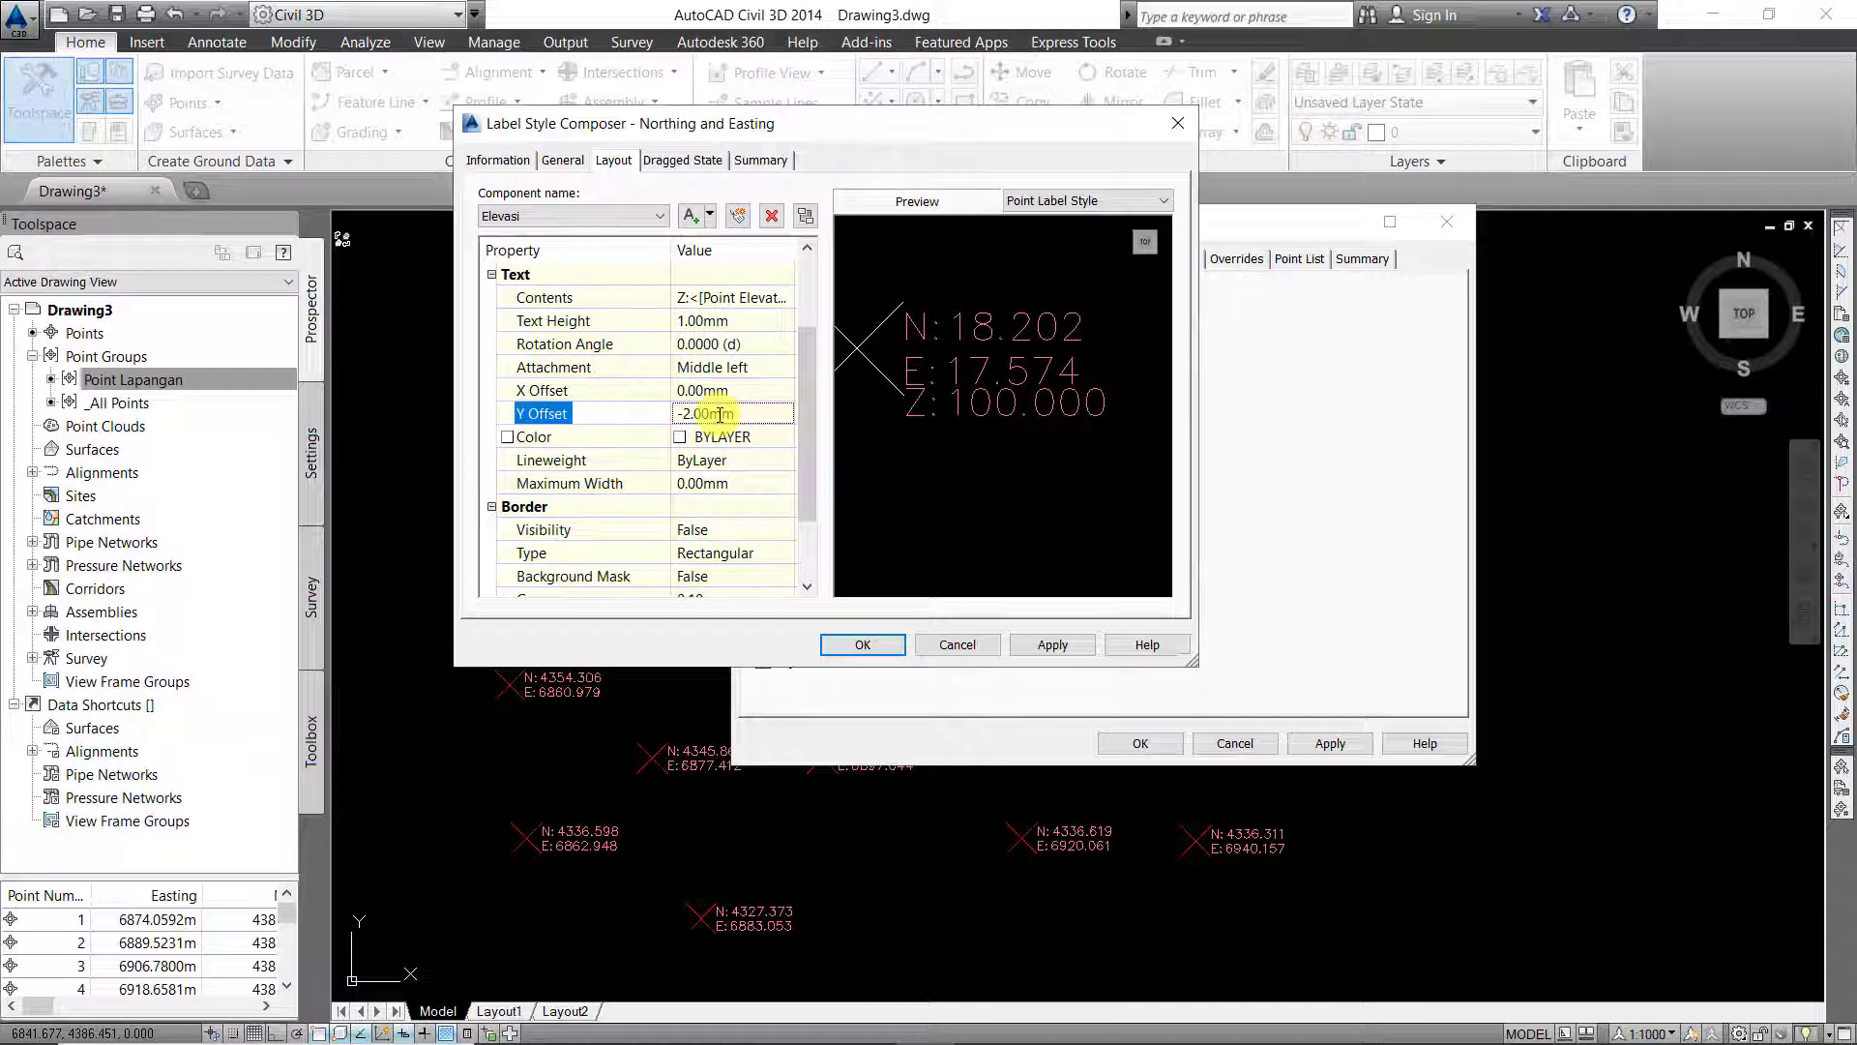
left_click(720, 414)
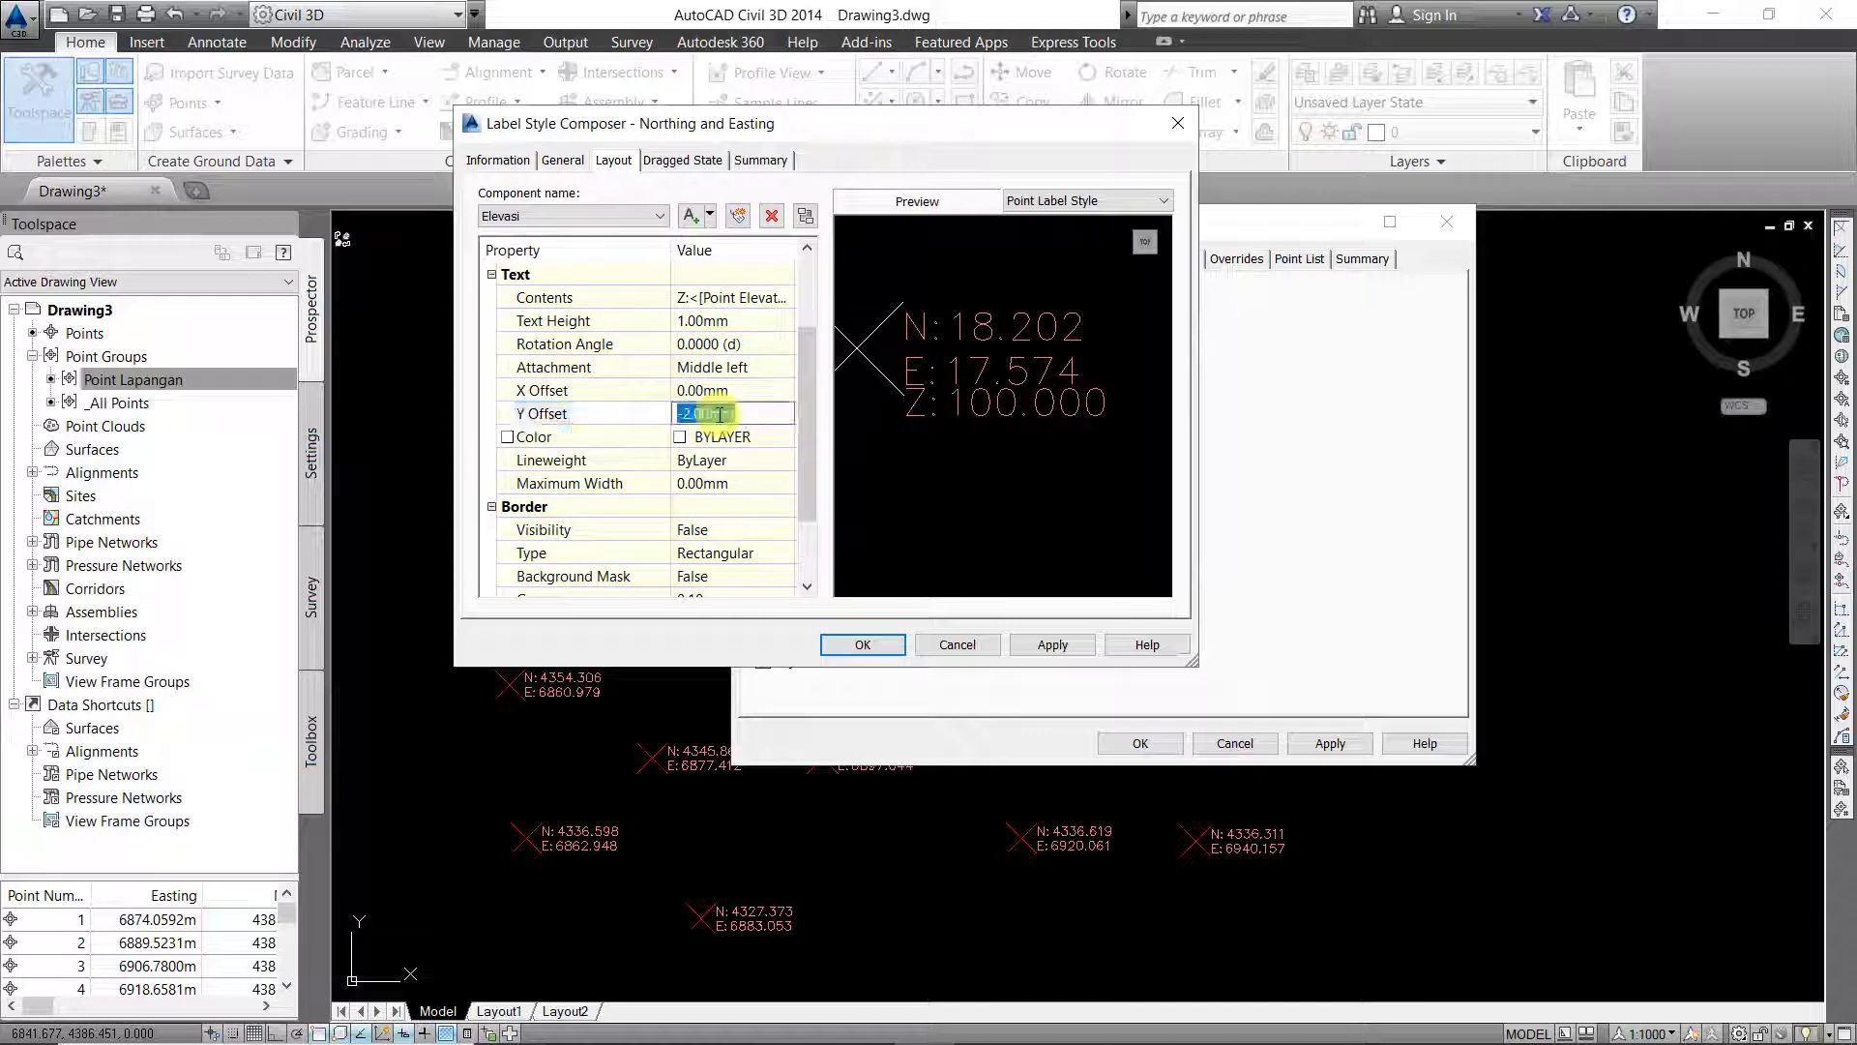
type("-3")
key("Return")
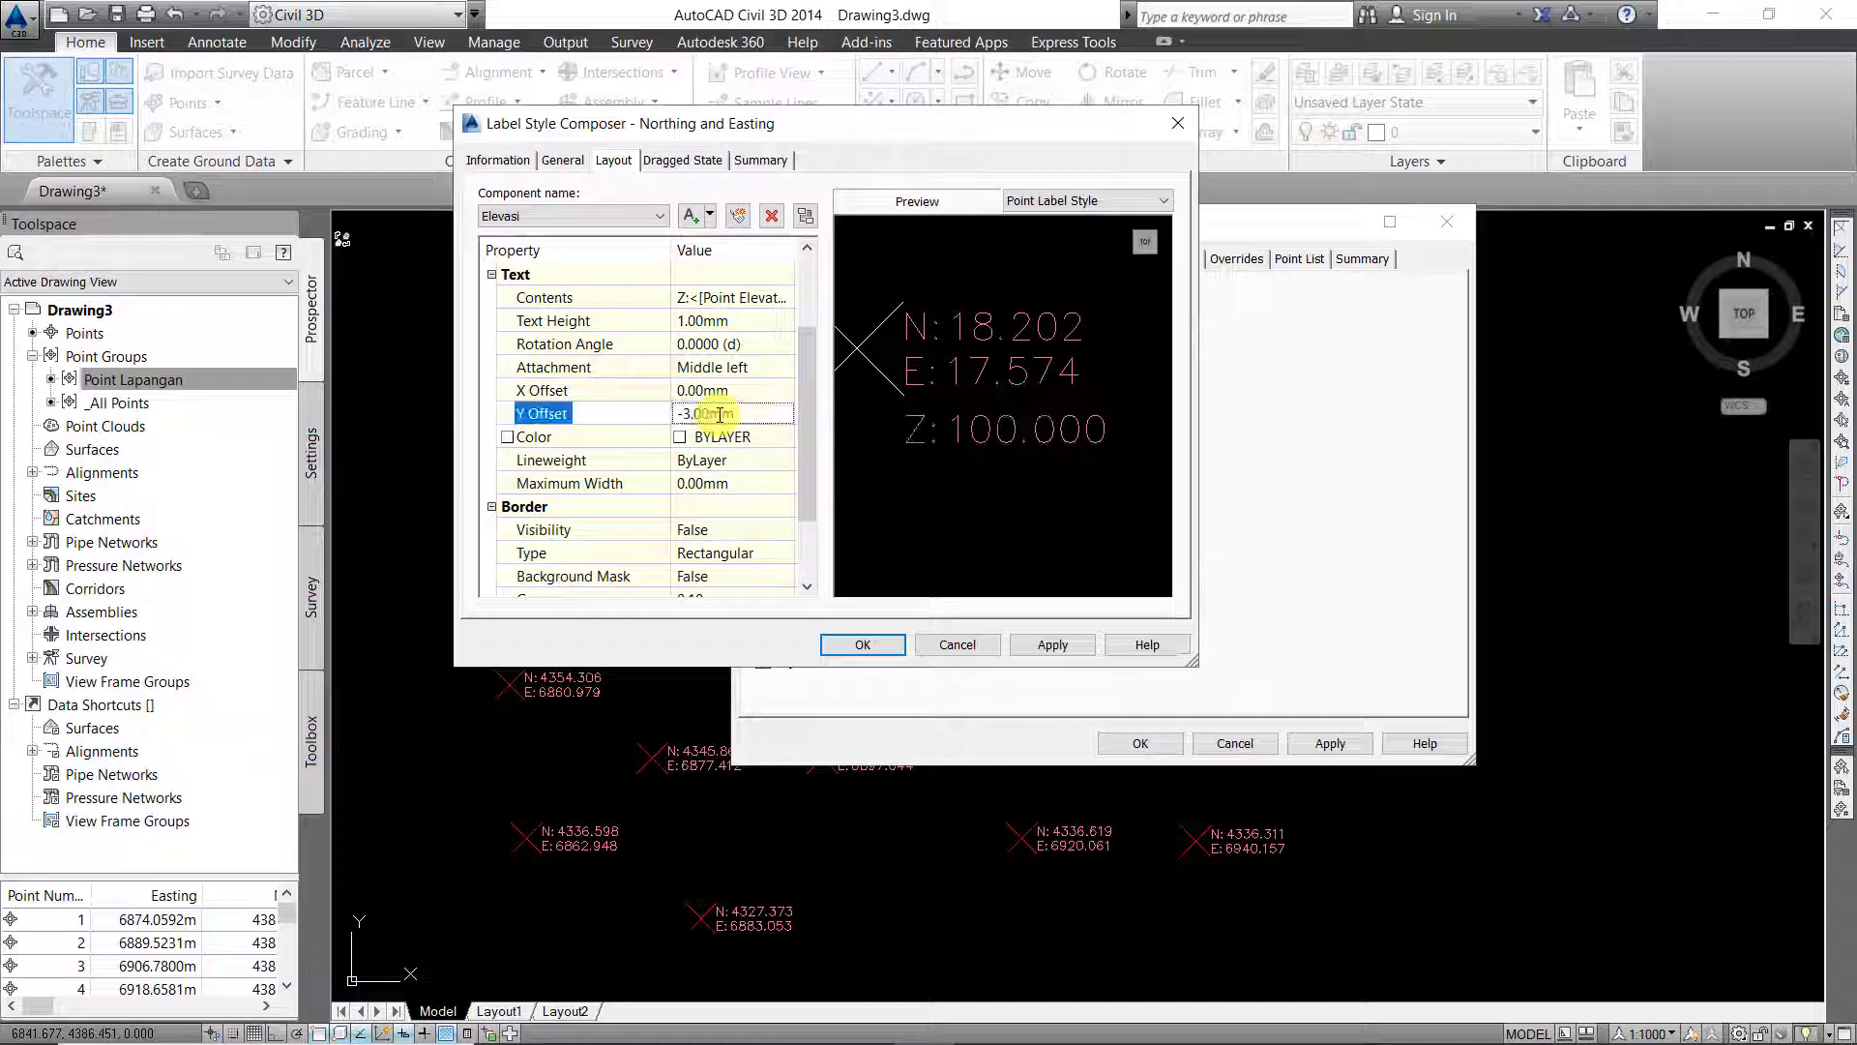
- Set the Elevasi component's Y offset to -2.5 mm
left_click(720, 415)
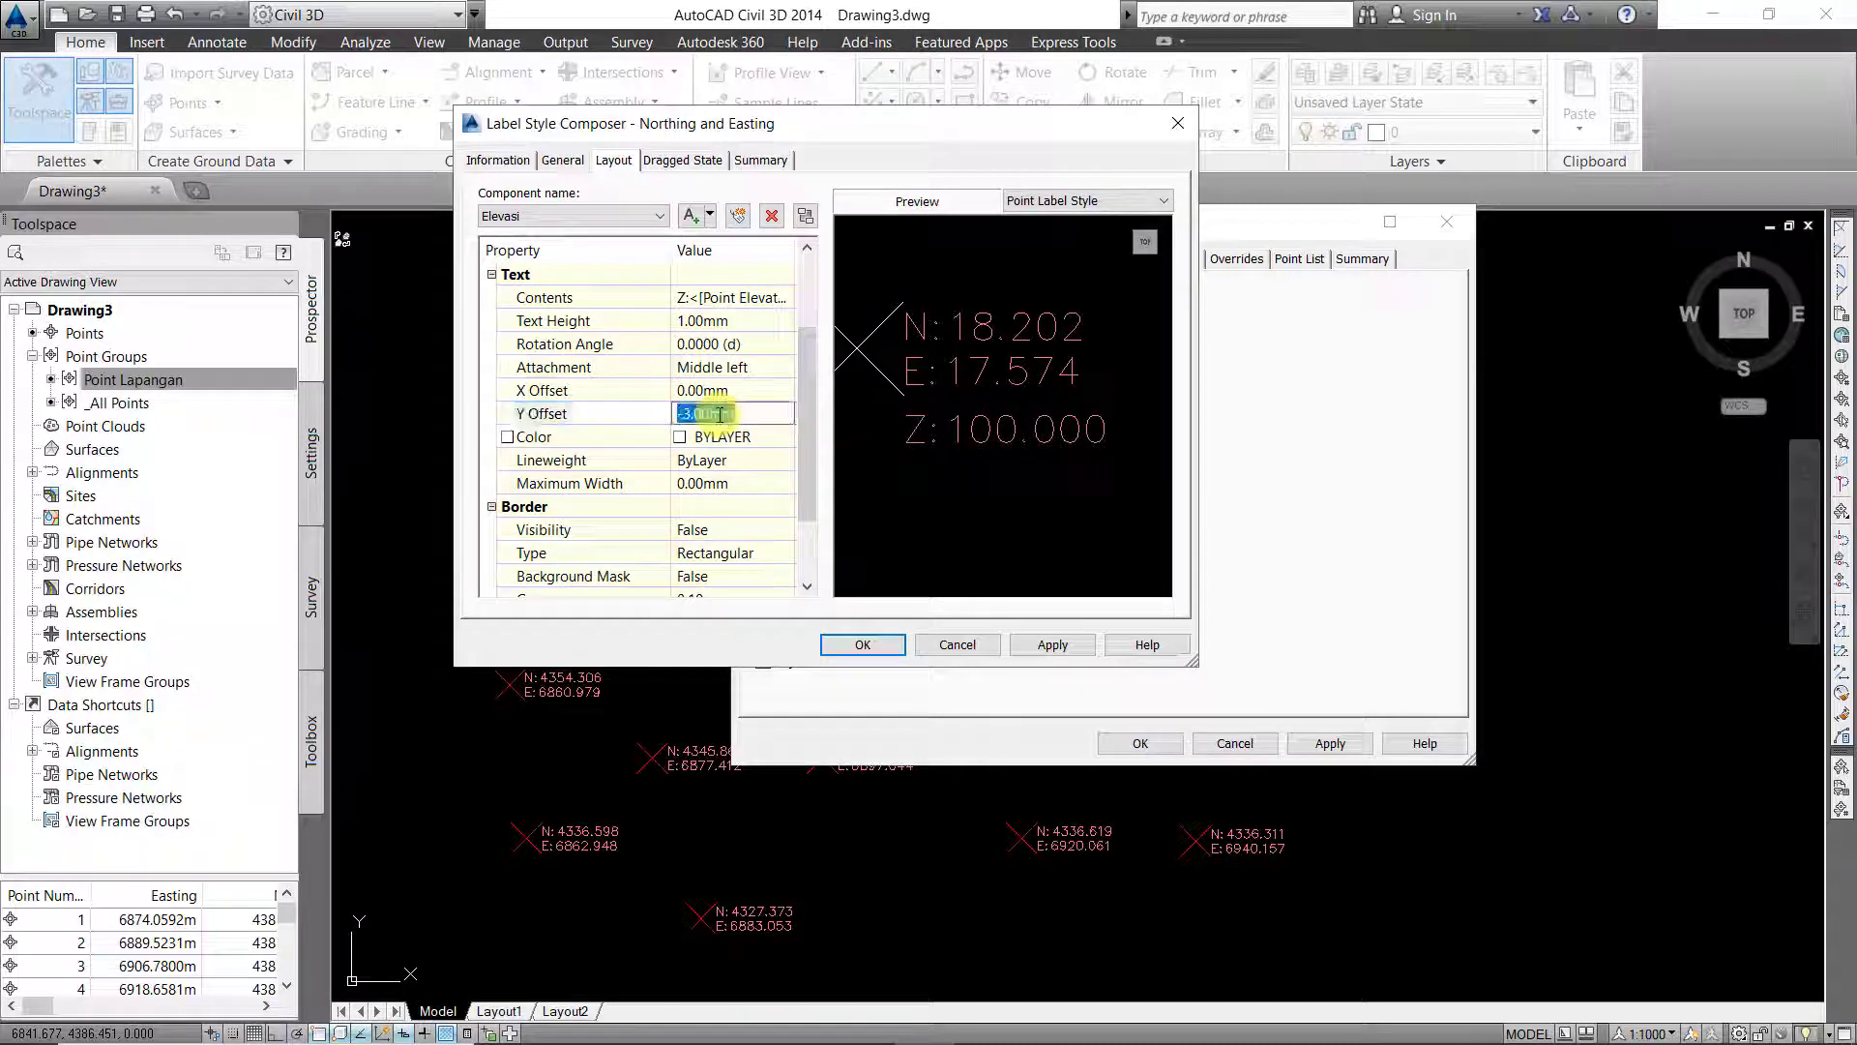
type("-2.5")
key("Return")
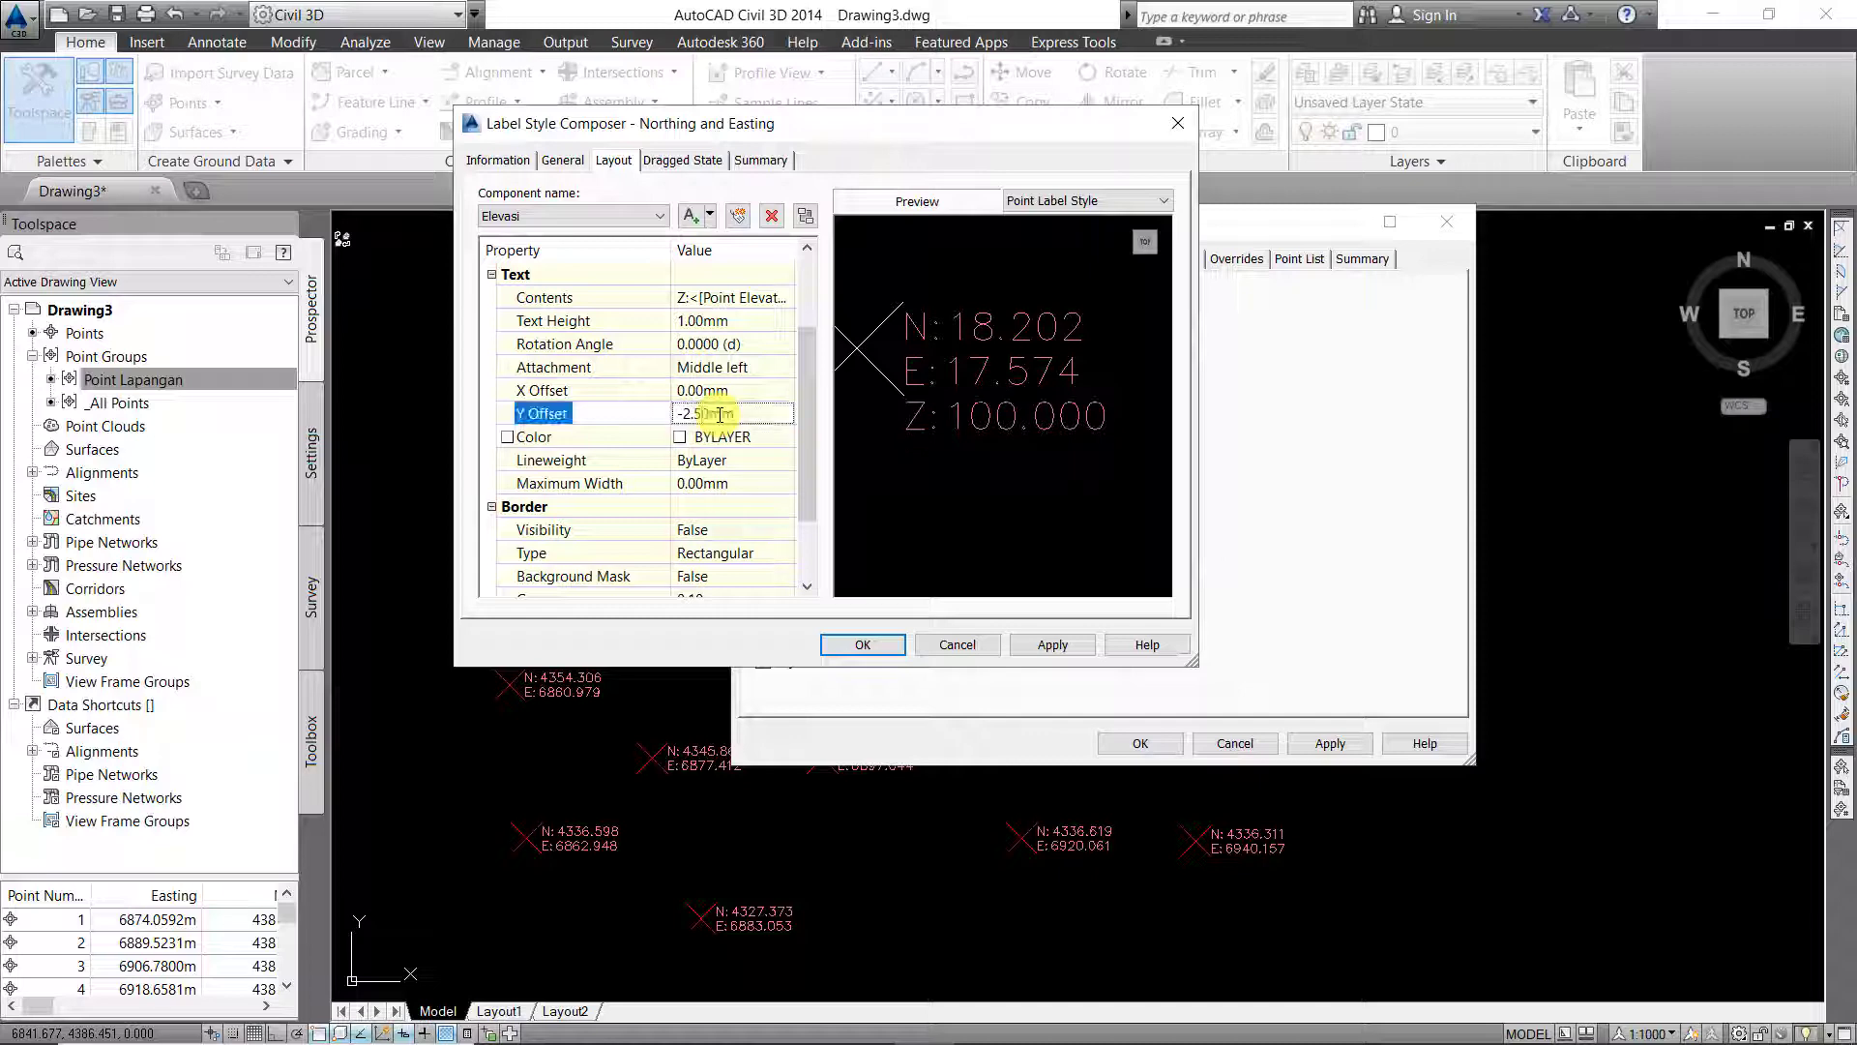
- Set the Elevasi component's text colour to yellow and apply the change to the label style
left_click(745, 443)
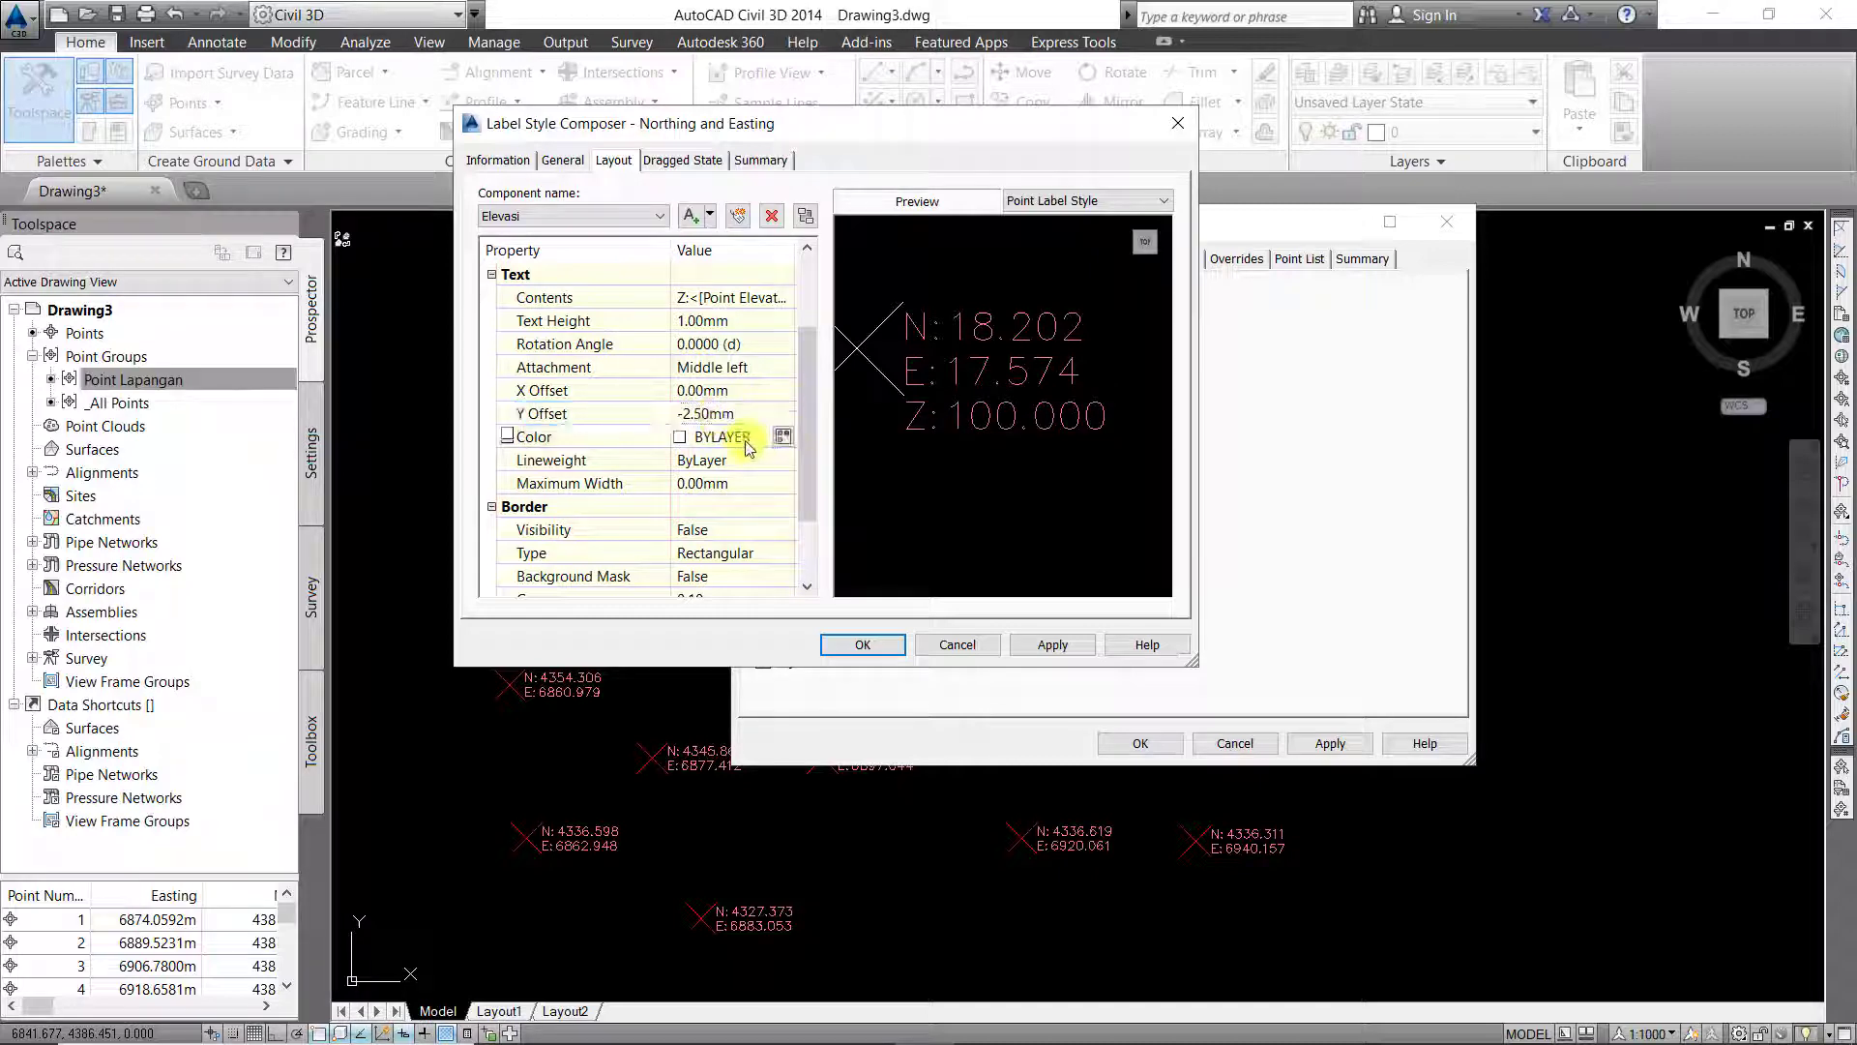
left_click(784, 438)
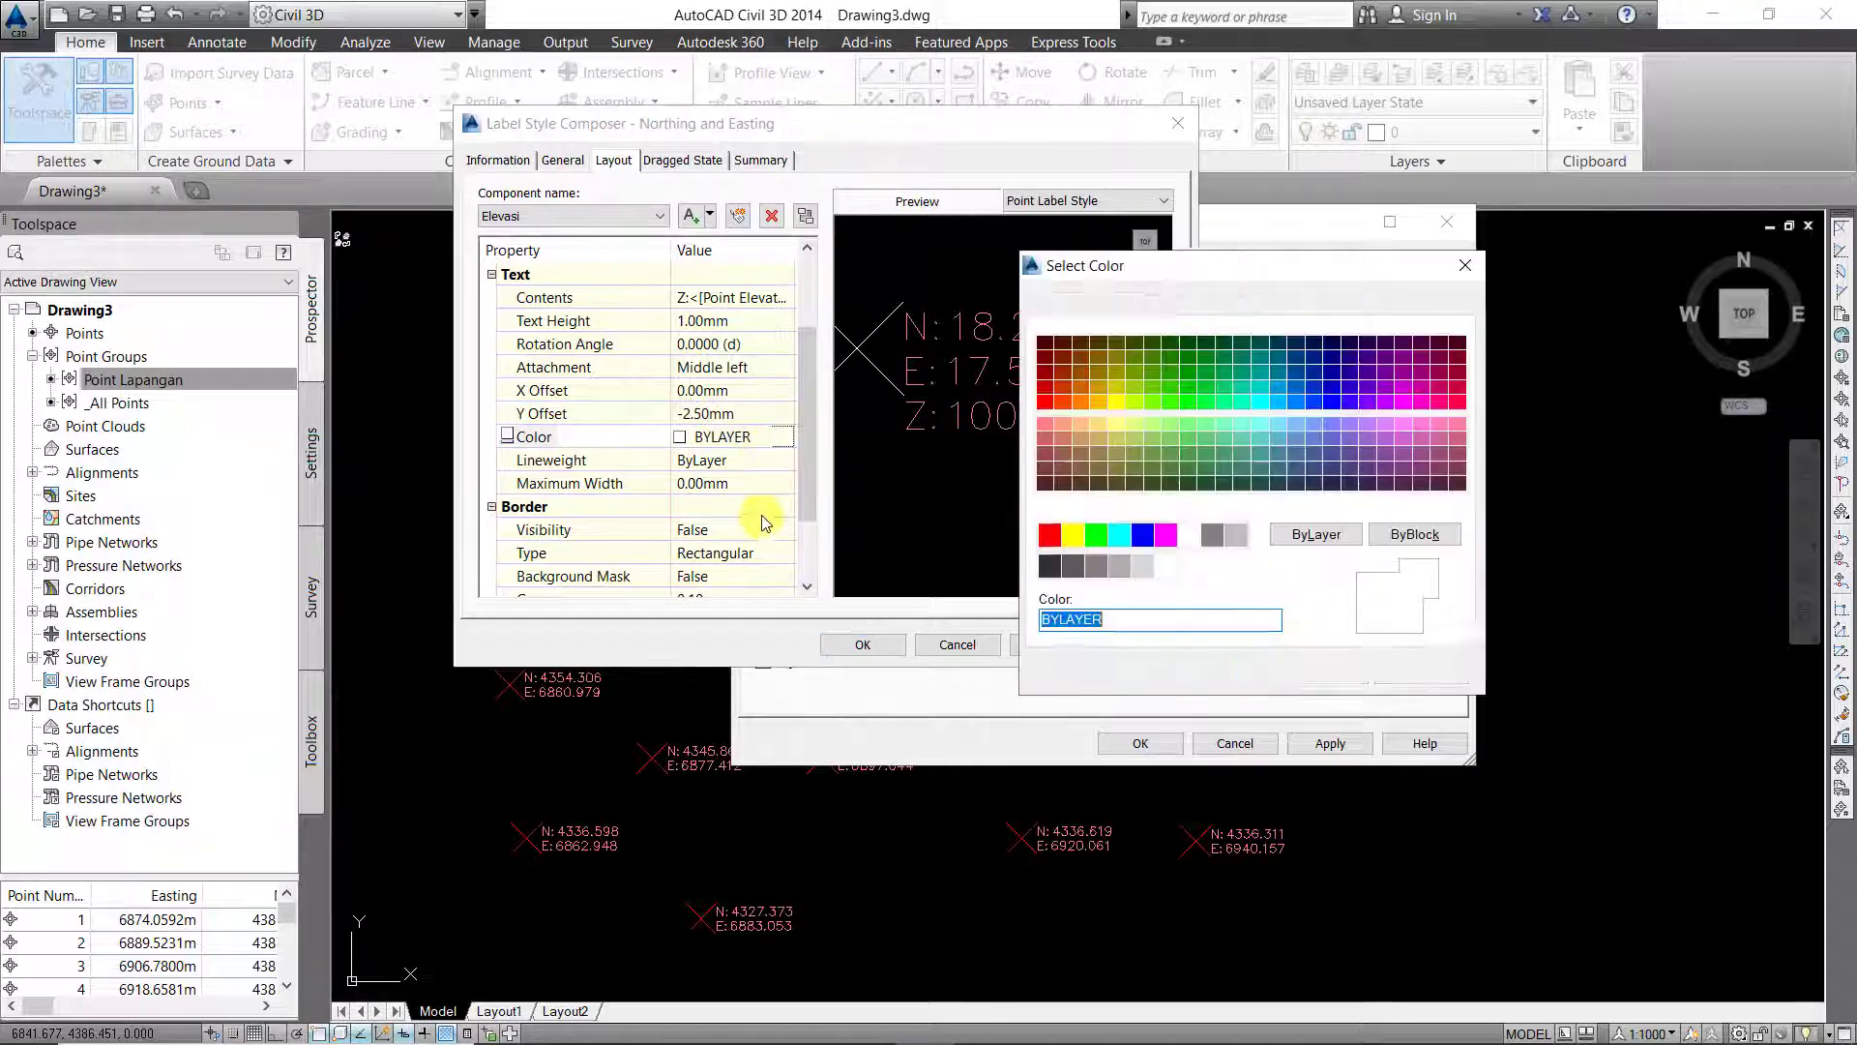
left_click(1073, 534)
left_click_drag(1168, 265, 1243, 196)
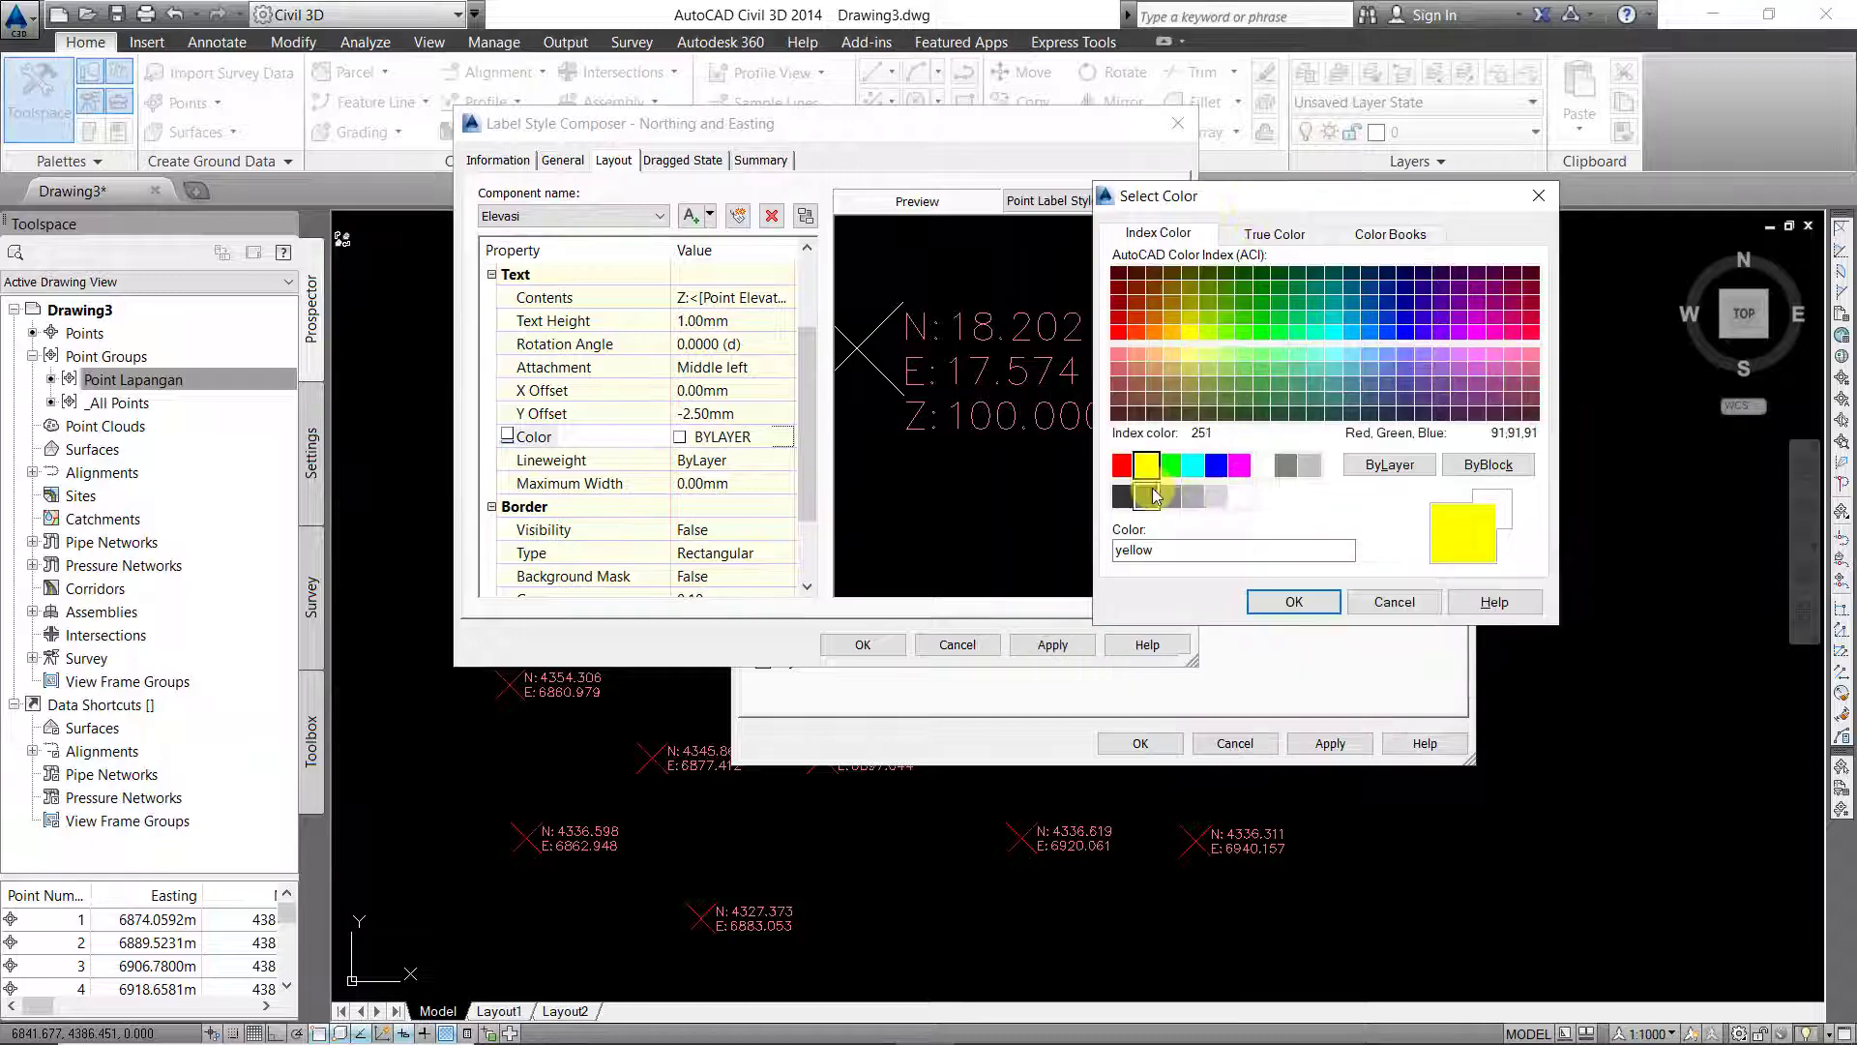
left_click(1294, 602)
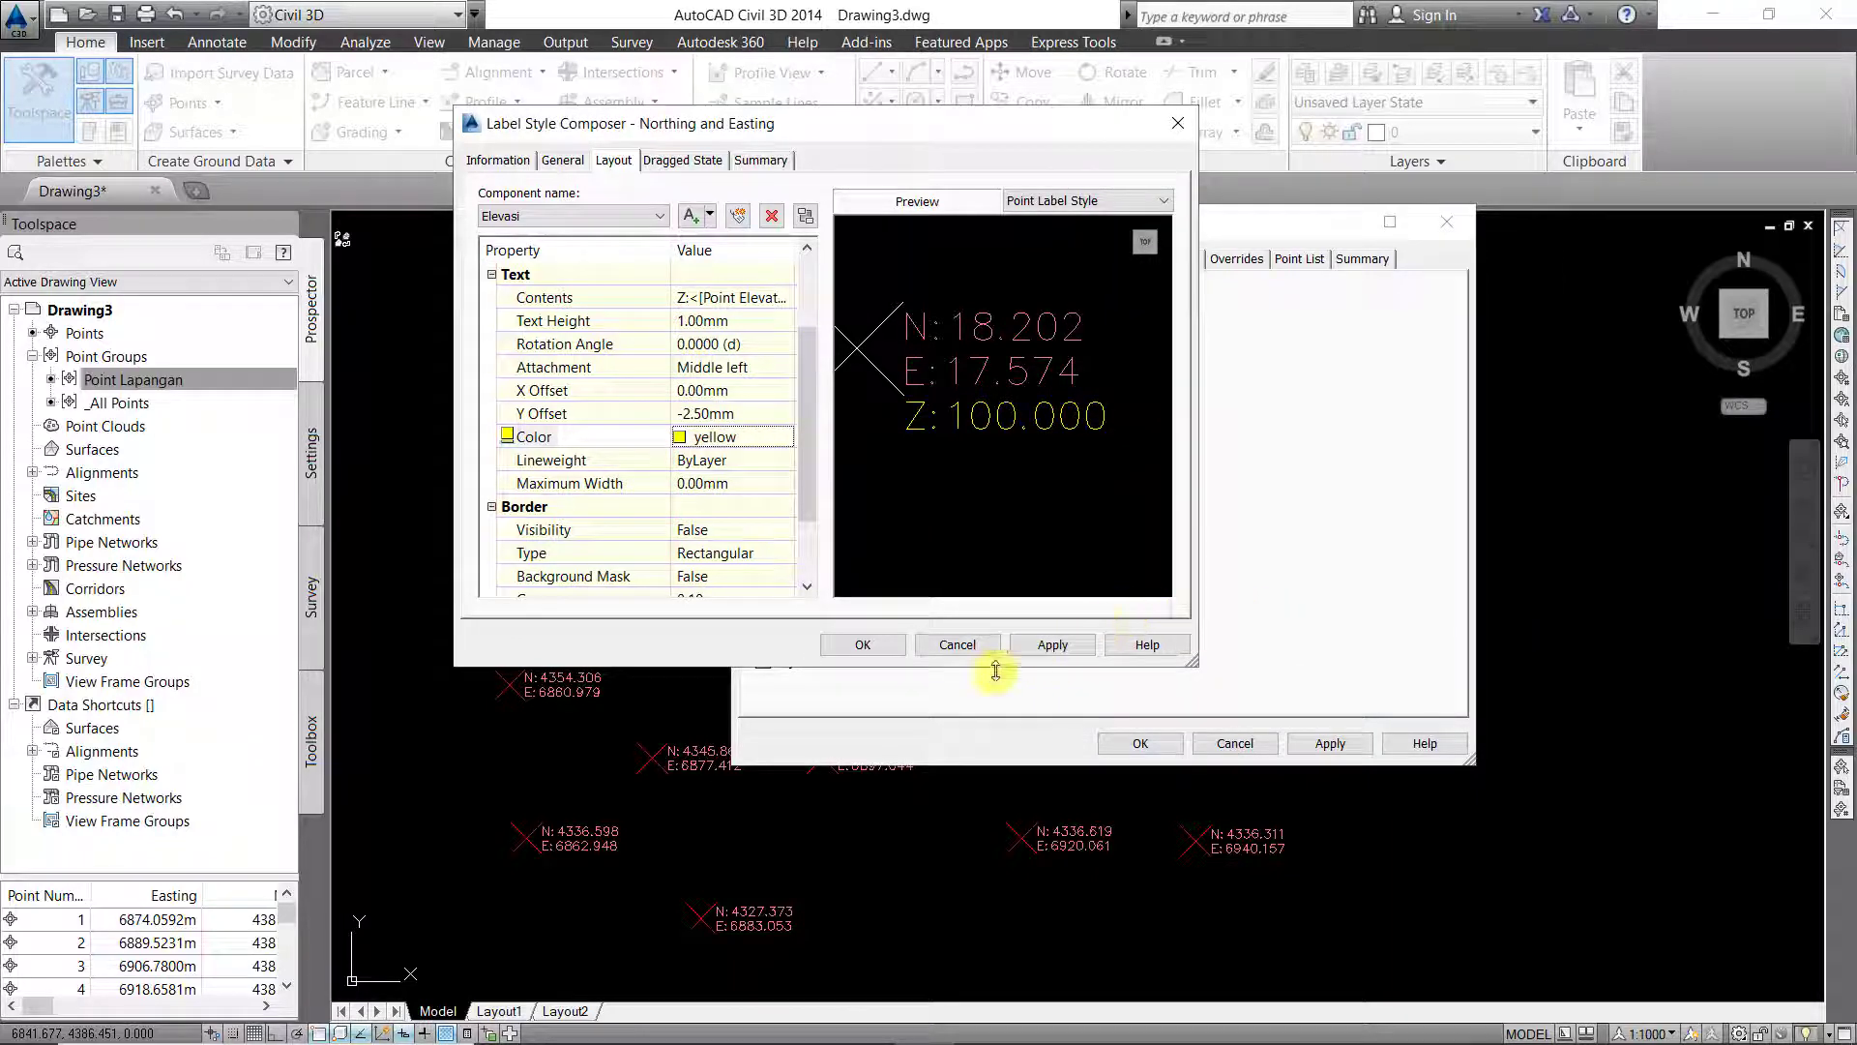
left_click(1054, 646)
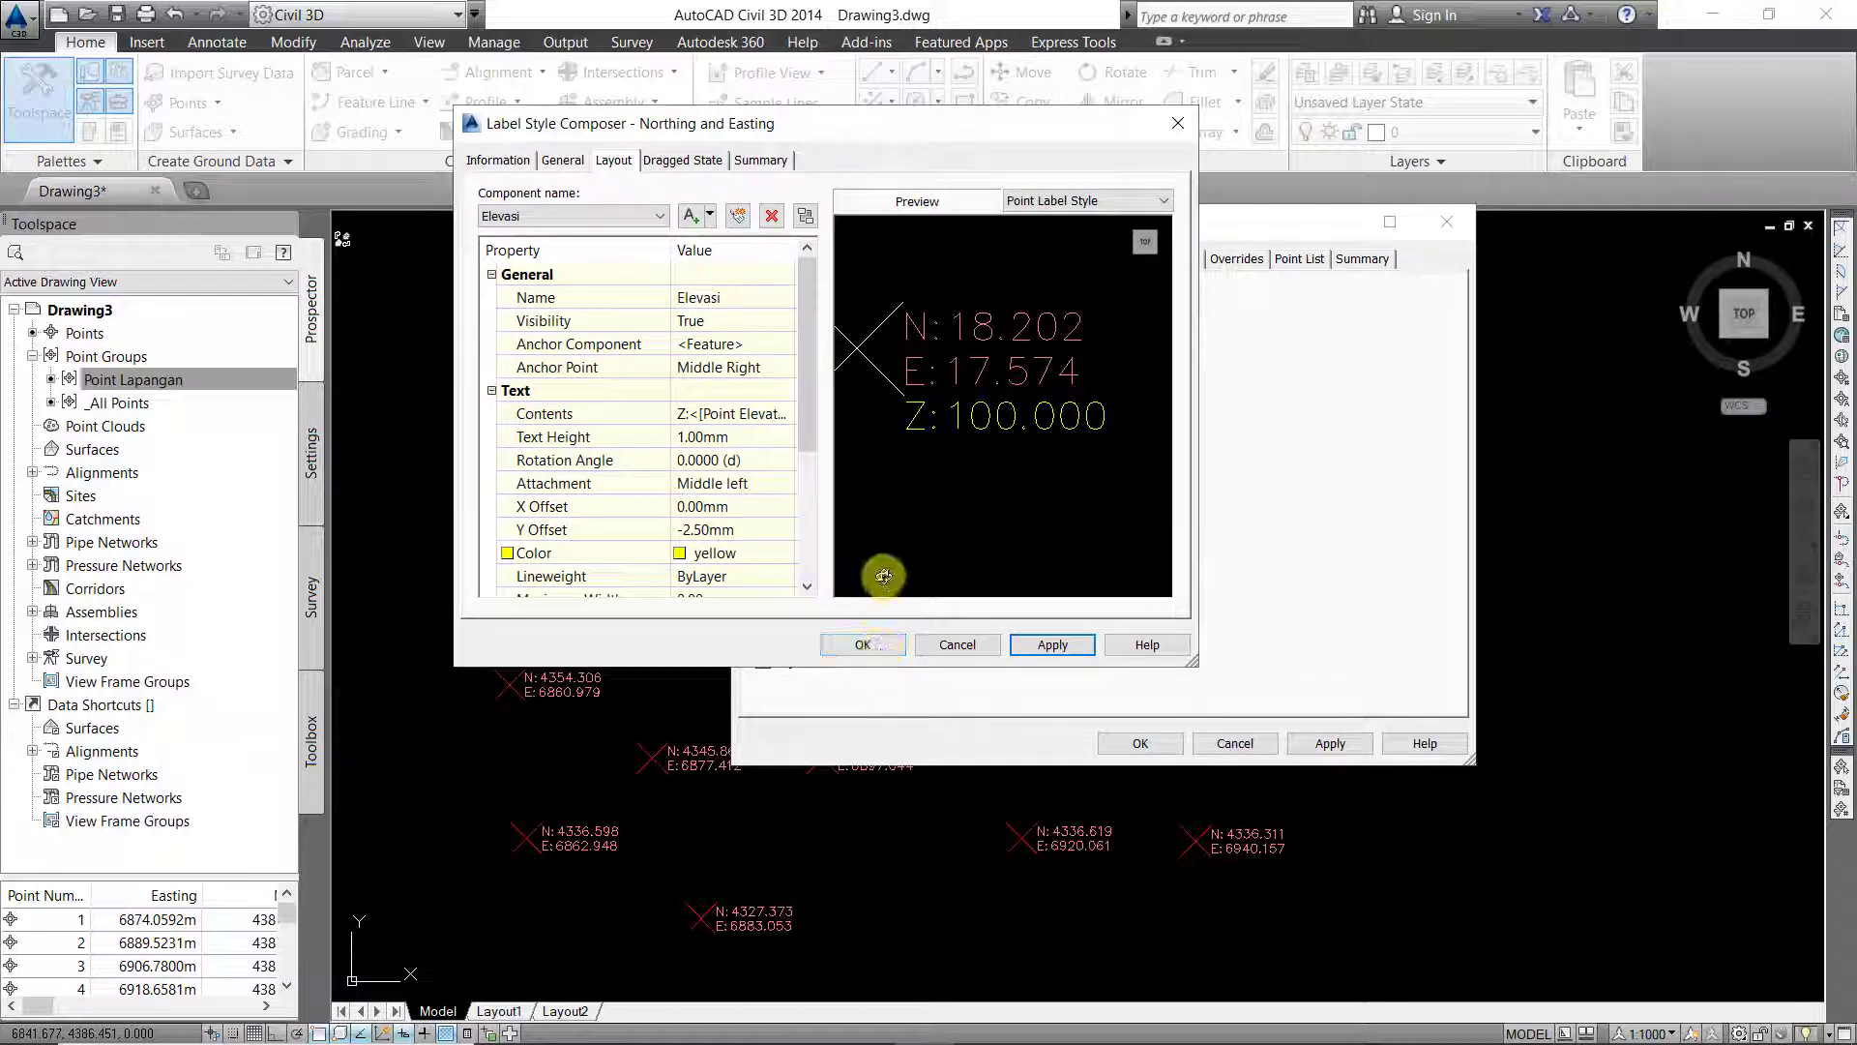
- Set the Northing and Easting component's text colour to green and apply the change to the label style
left_click(619, 215)
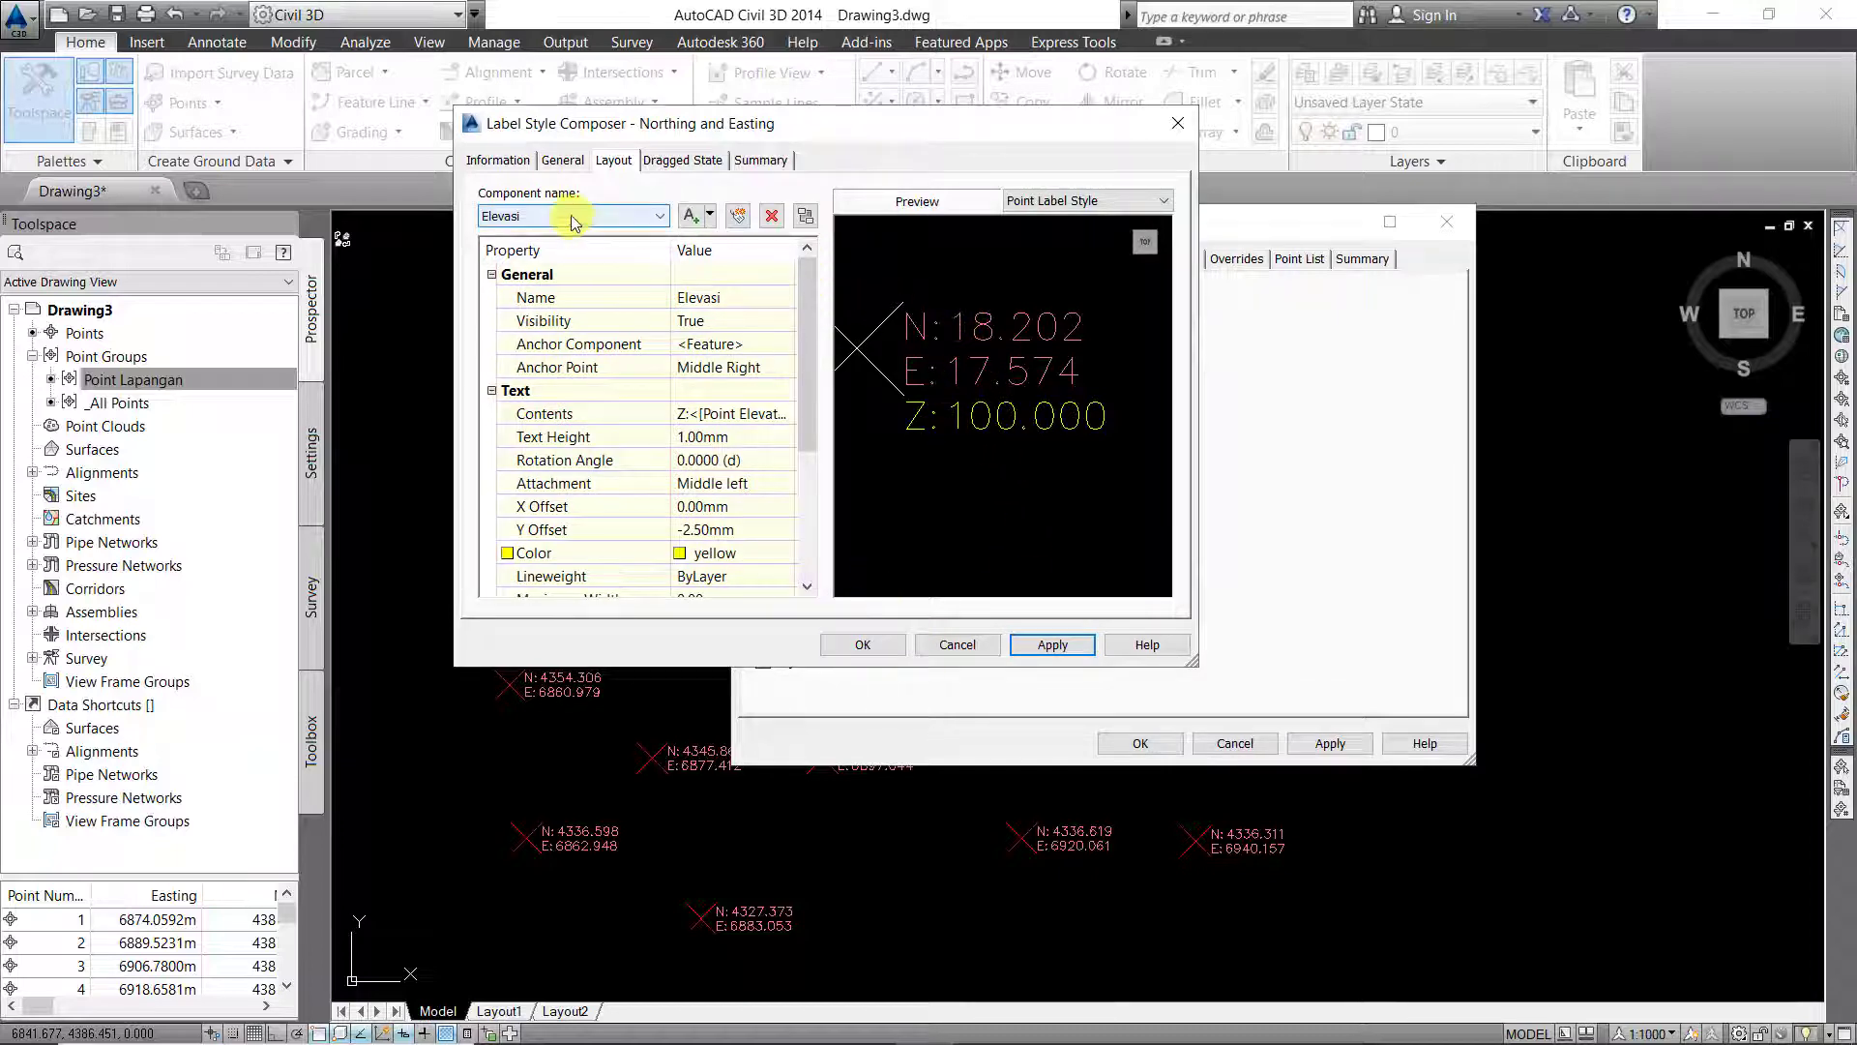
left_click(561, 239)
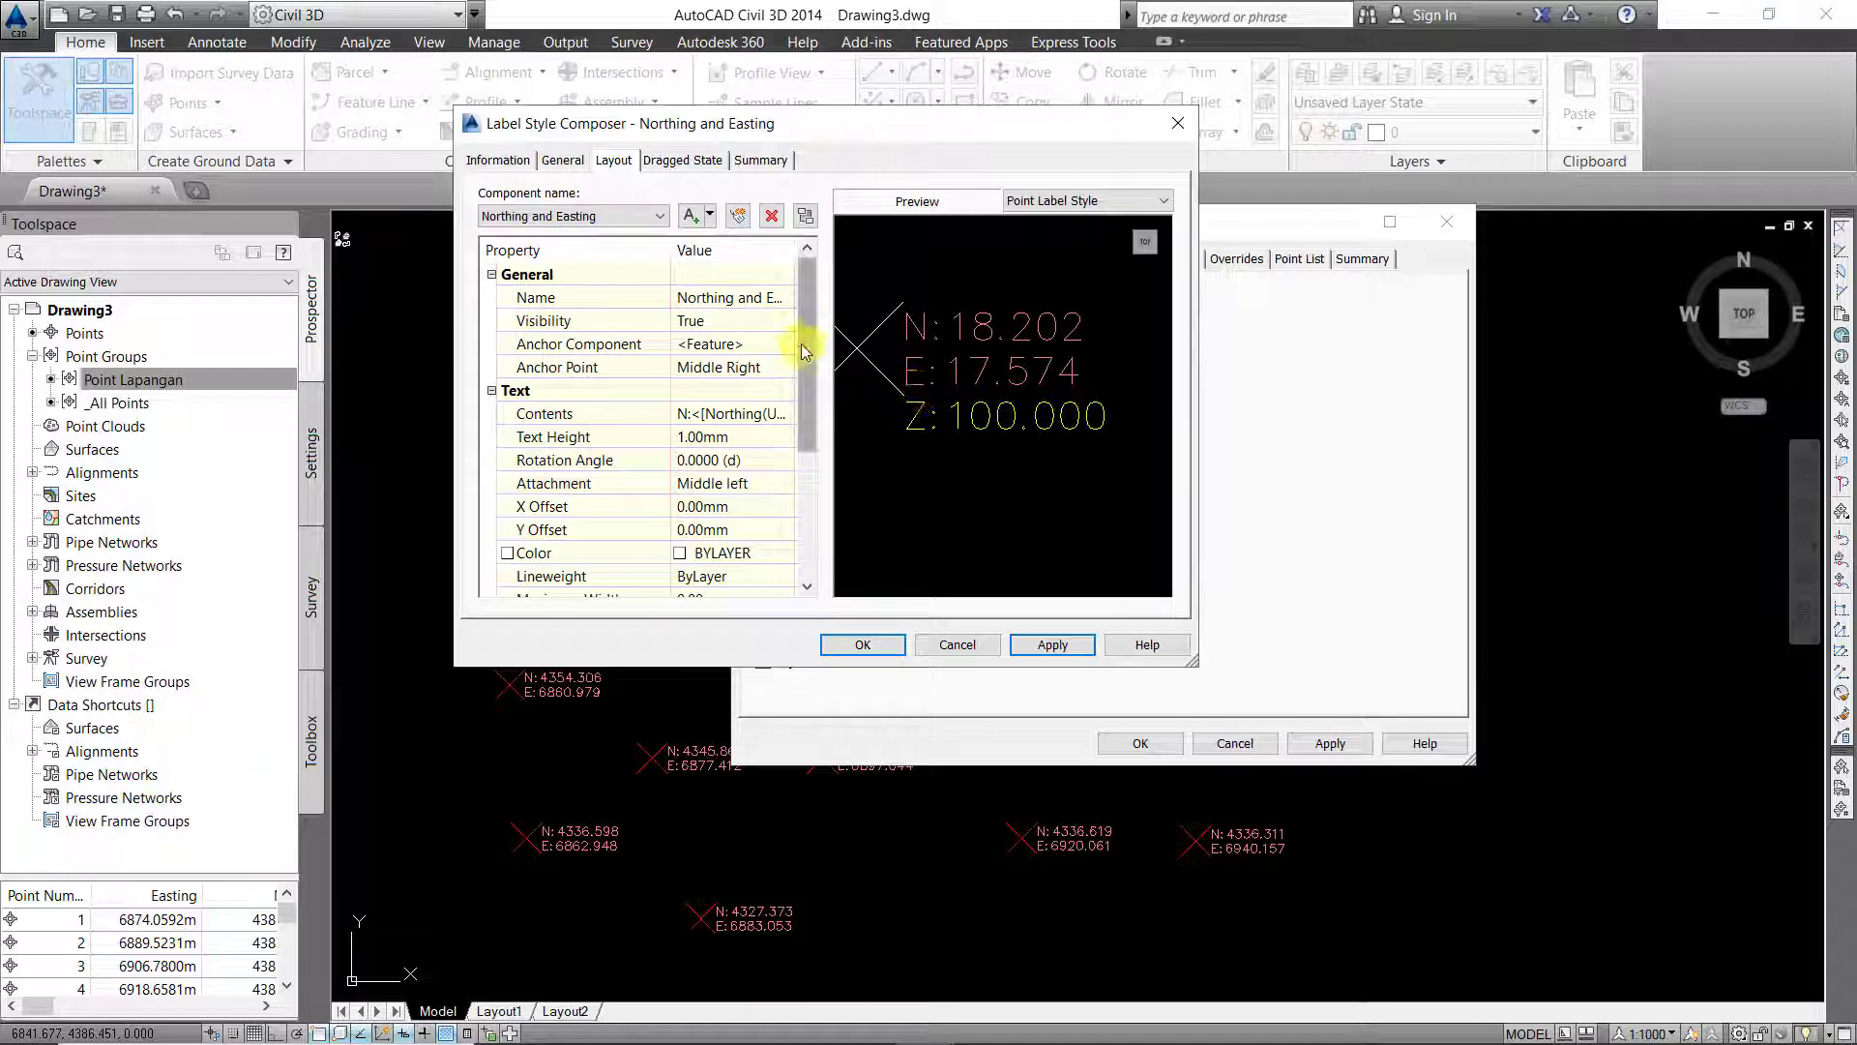
left_click_drag(804, 339, 804, 392)
left_click(782, 460)
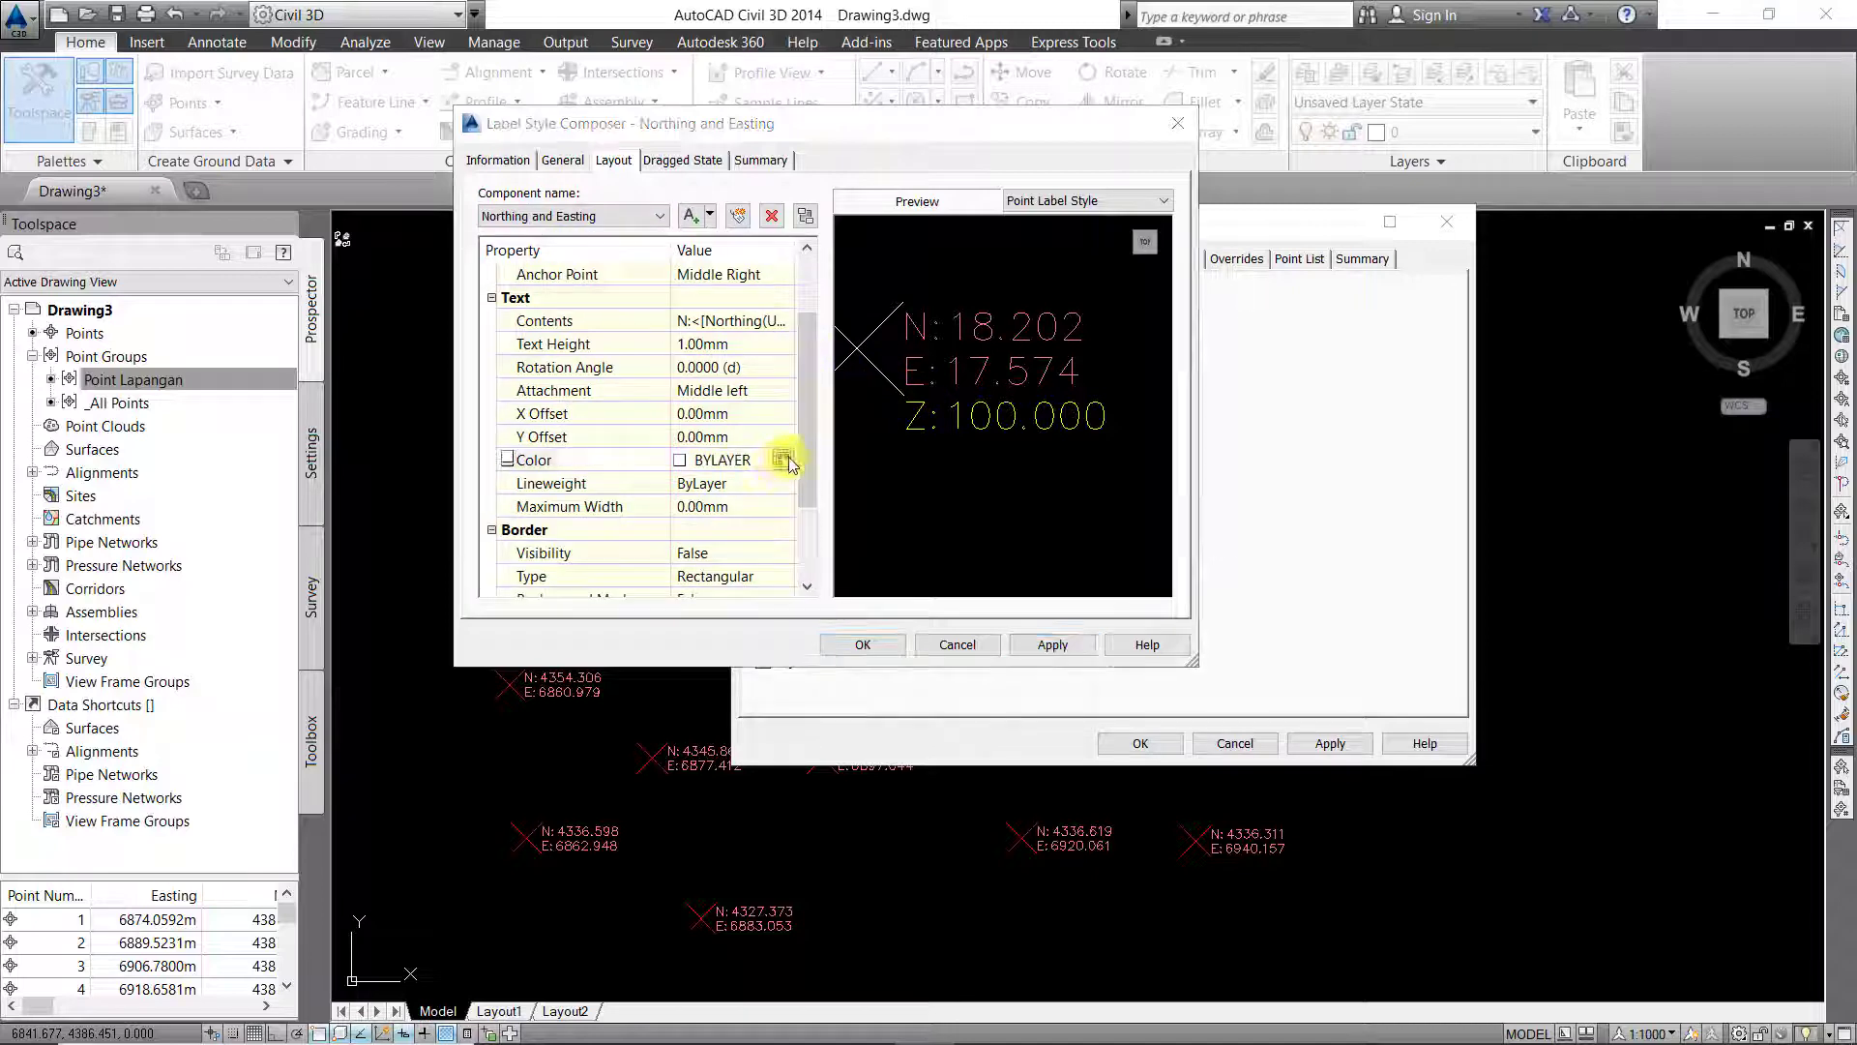
left_click(1168, 465)
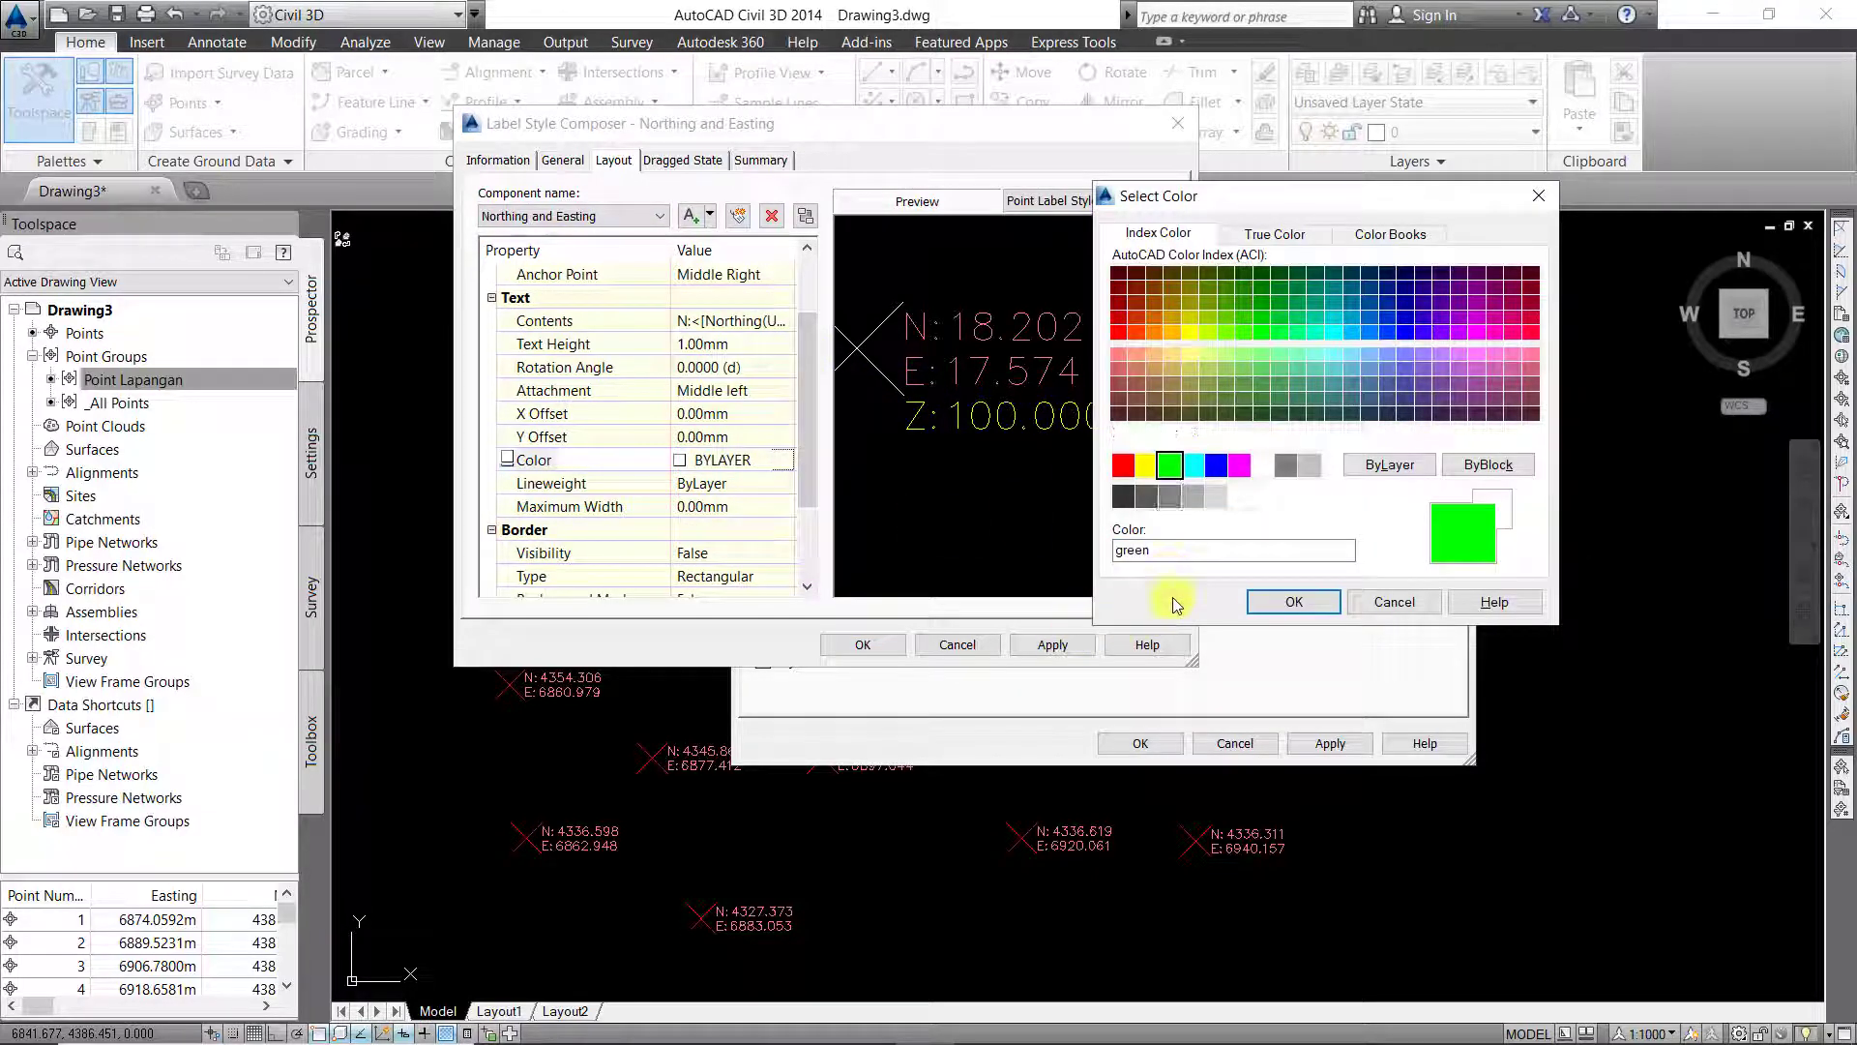
left_click(1293, 602)
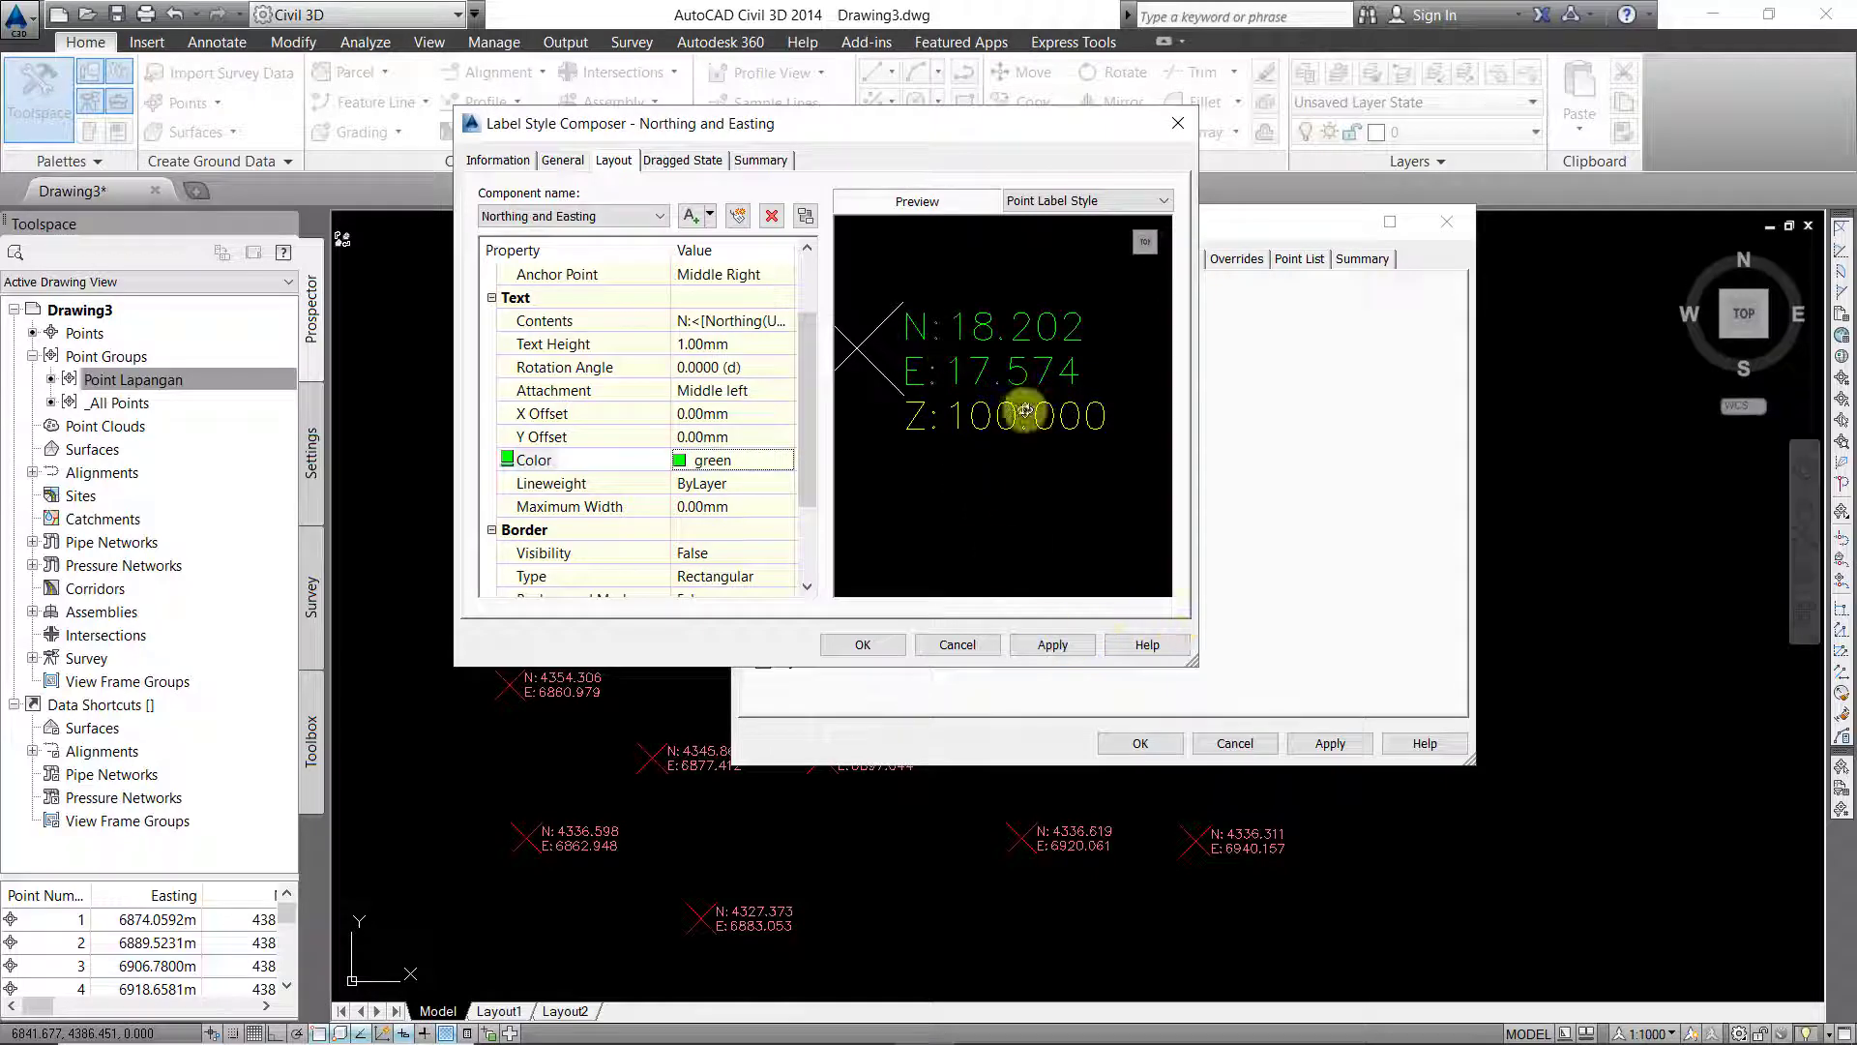
left_click(1051, 644)
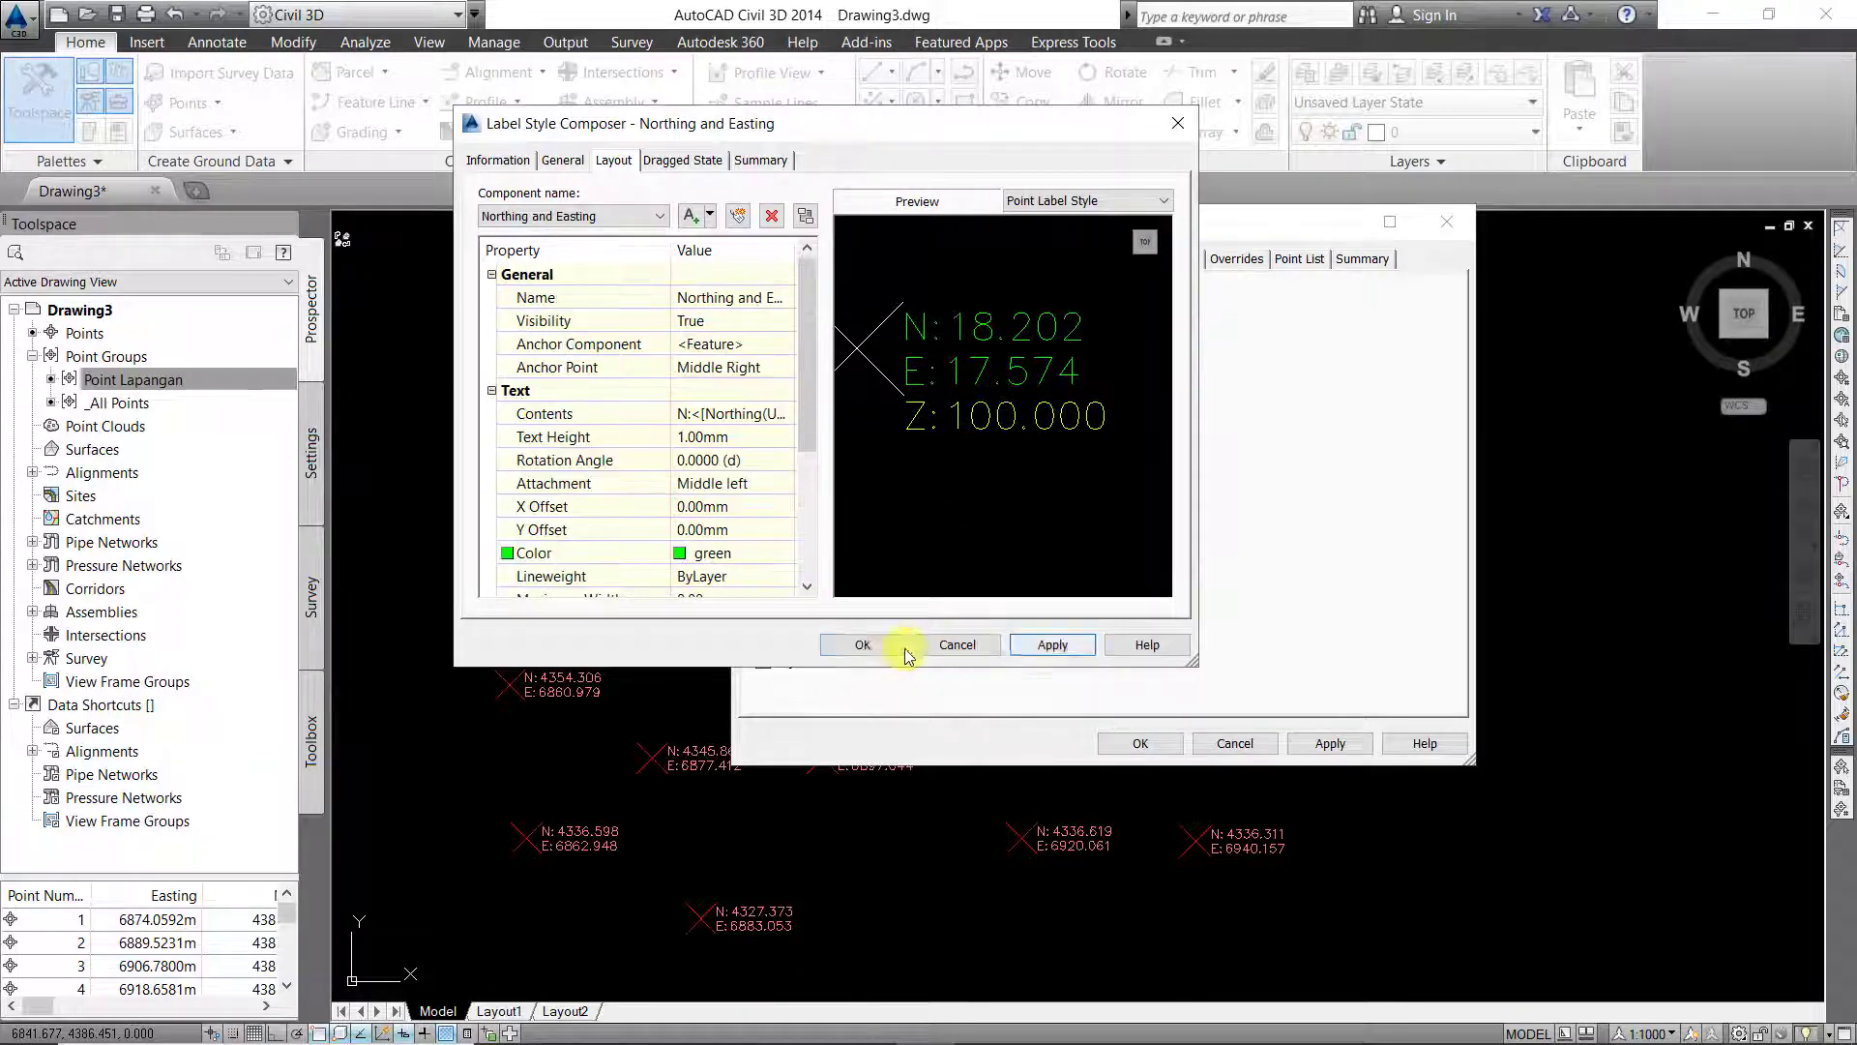
- Accept the Northing and Easting label style, apply it to the Point Lapangan group and close the group's properties
left_click(862, 644)
left_click(1330, 745)
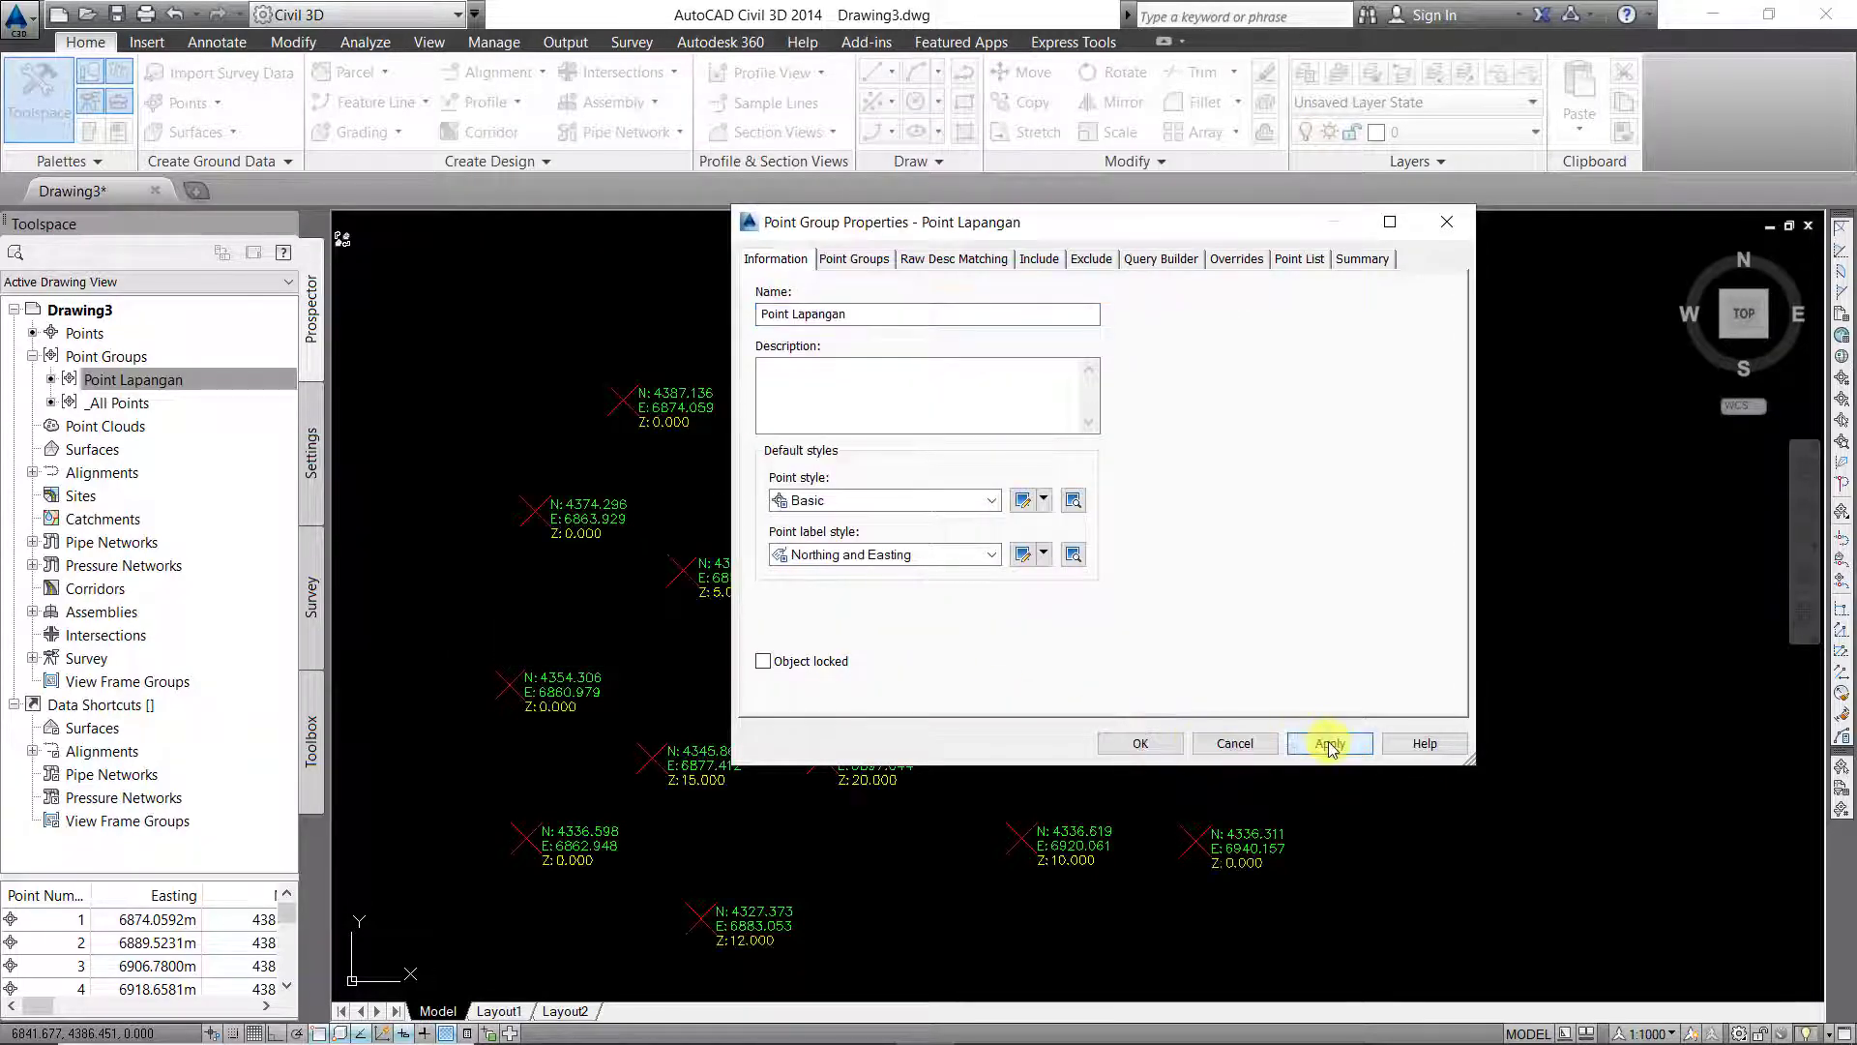
left_click(1136, 744)
- Examine the northing, easting and elevation labels of the survey points across the drawing
scroll(975, 464, "down", 4)
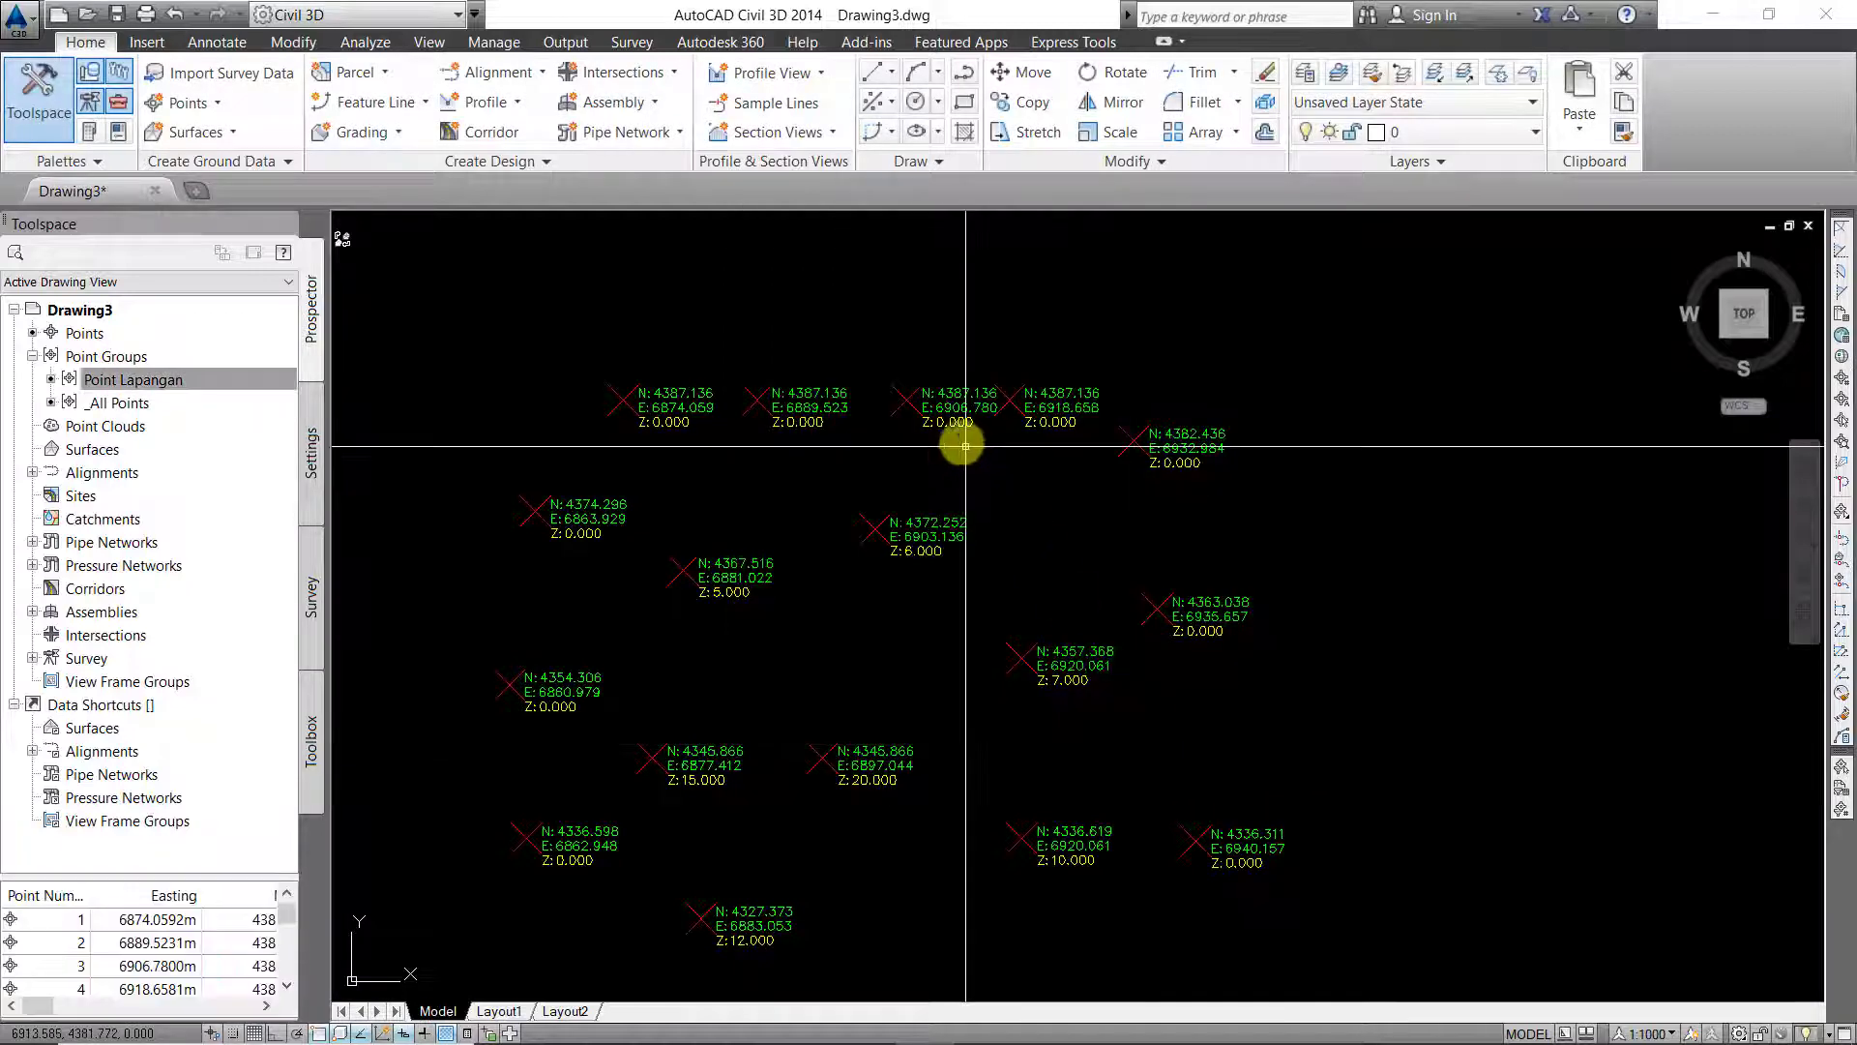
scroll(780, 468, "up", 7)
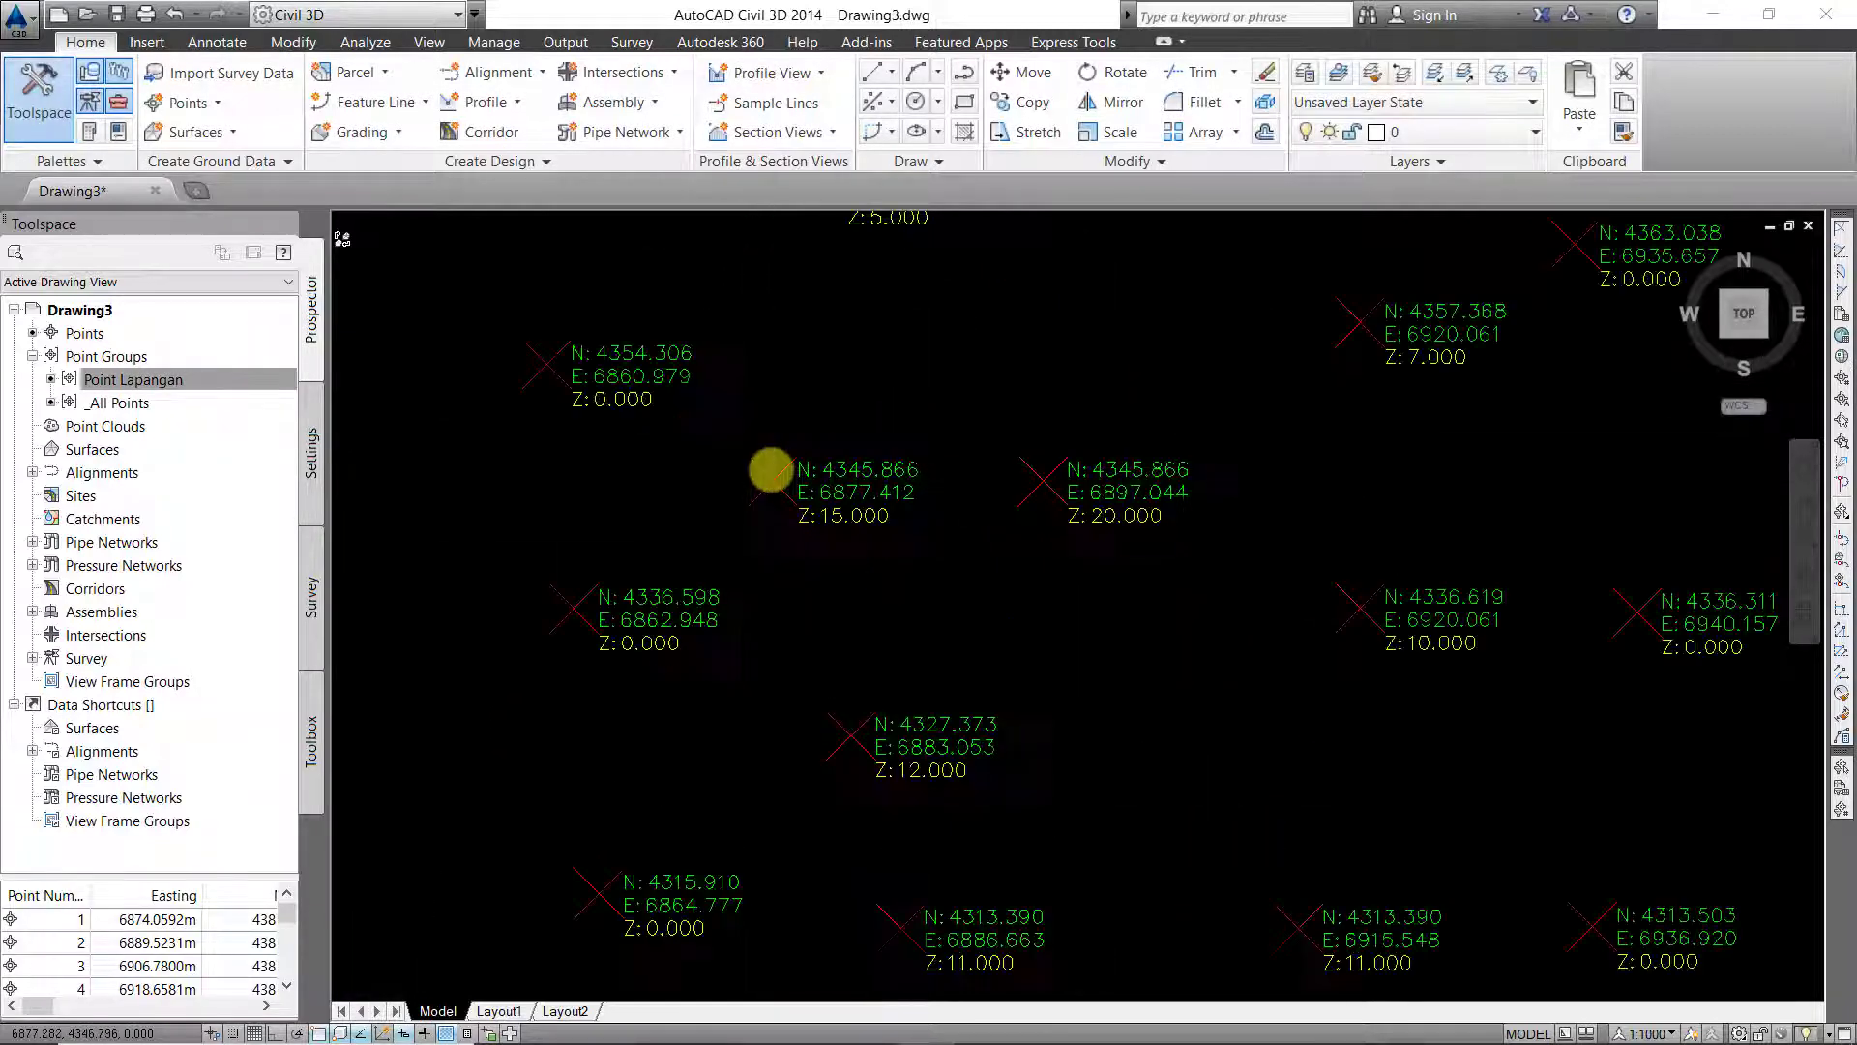
scroll(783, 474, "down", 7)
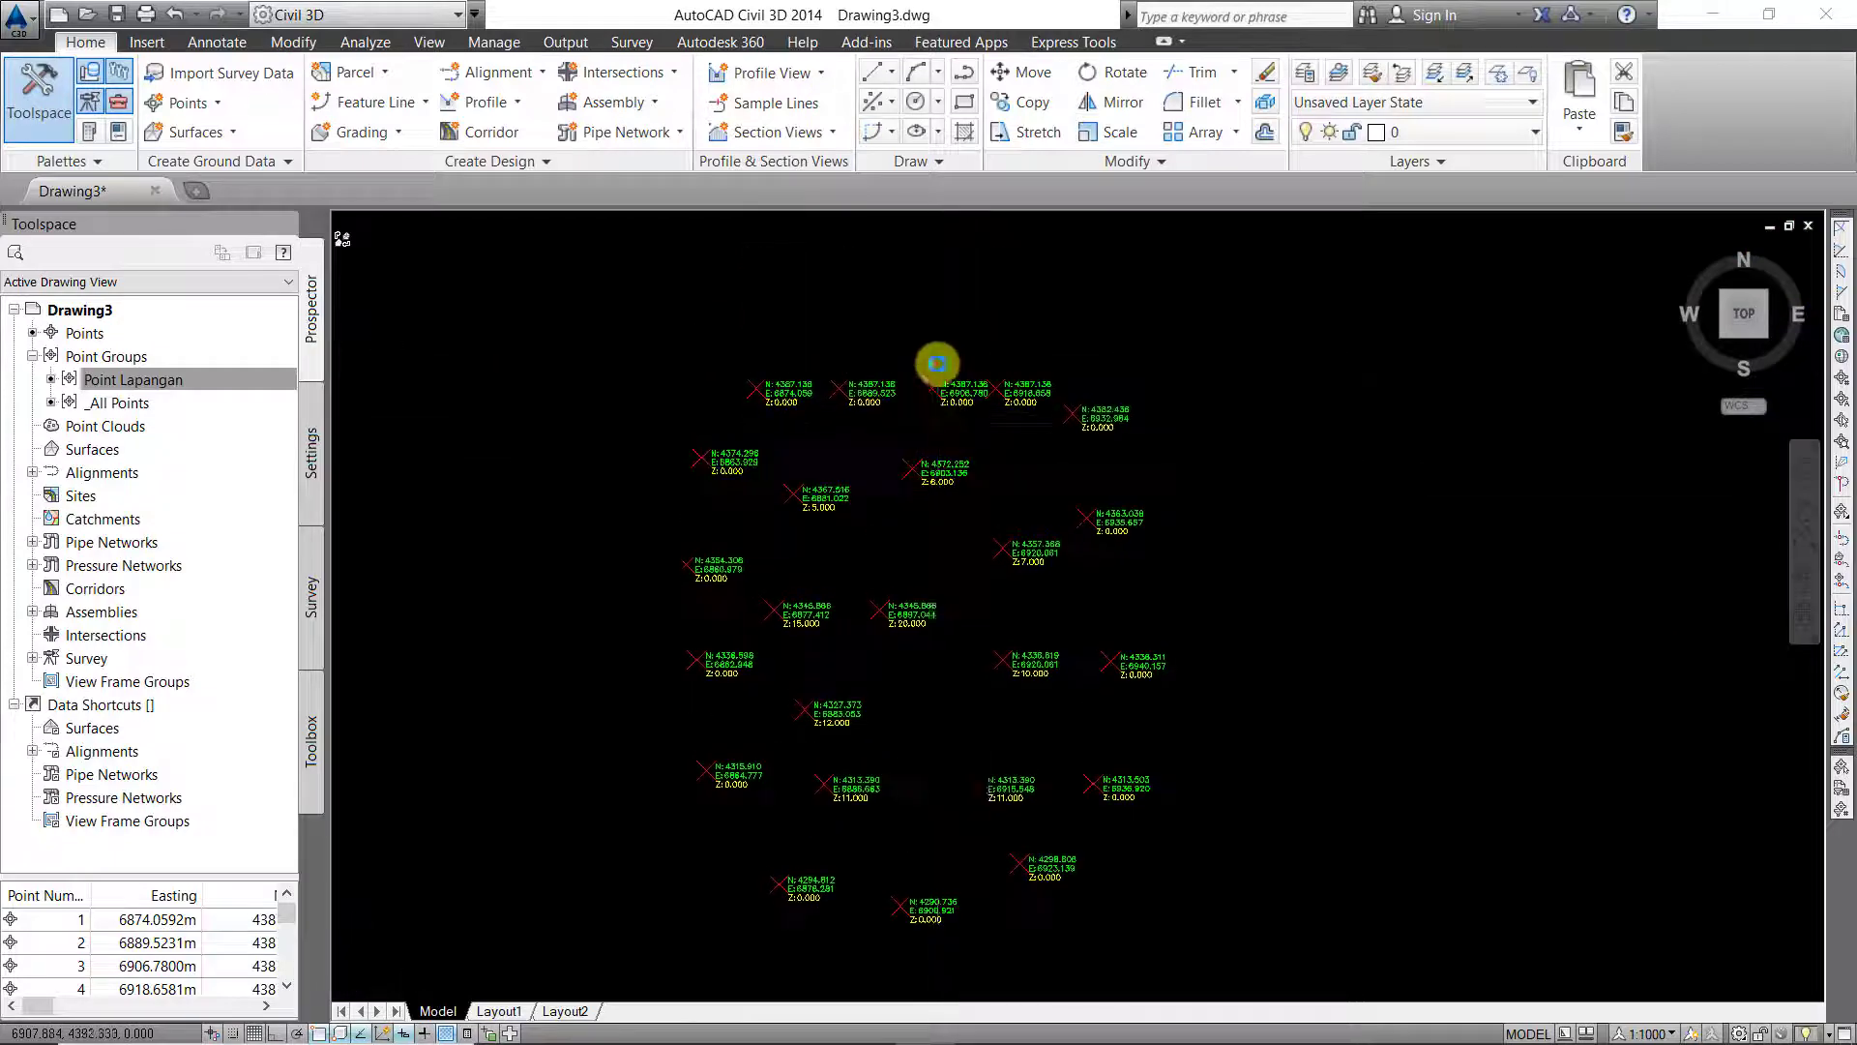
scroll(937, 365, "up", 4)
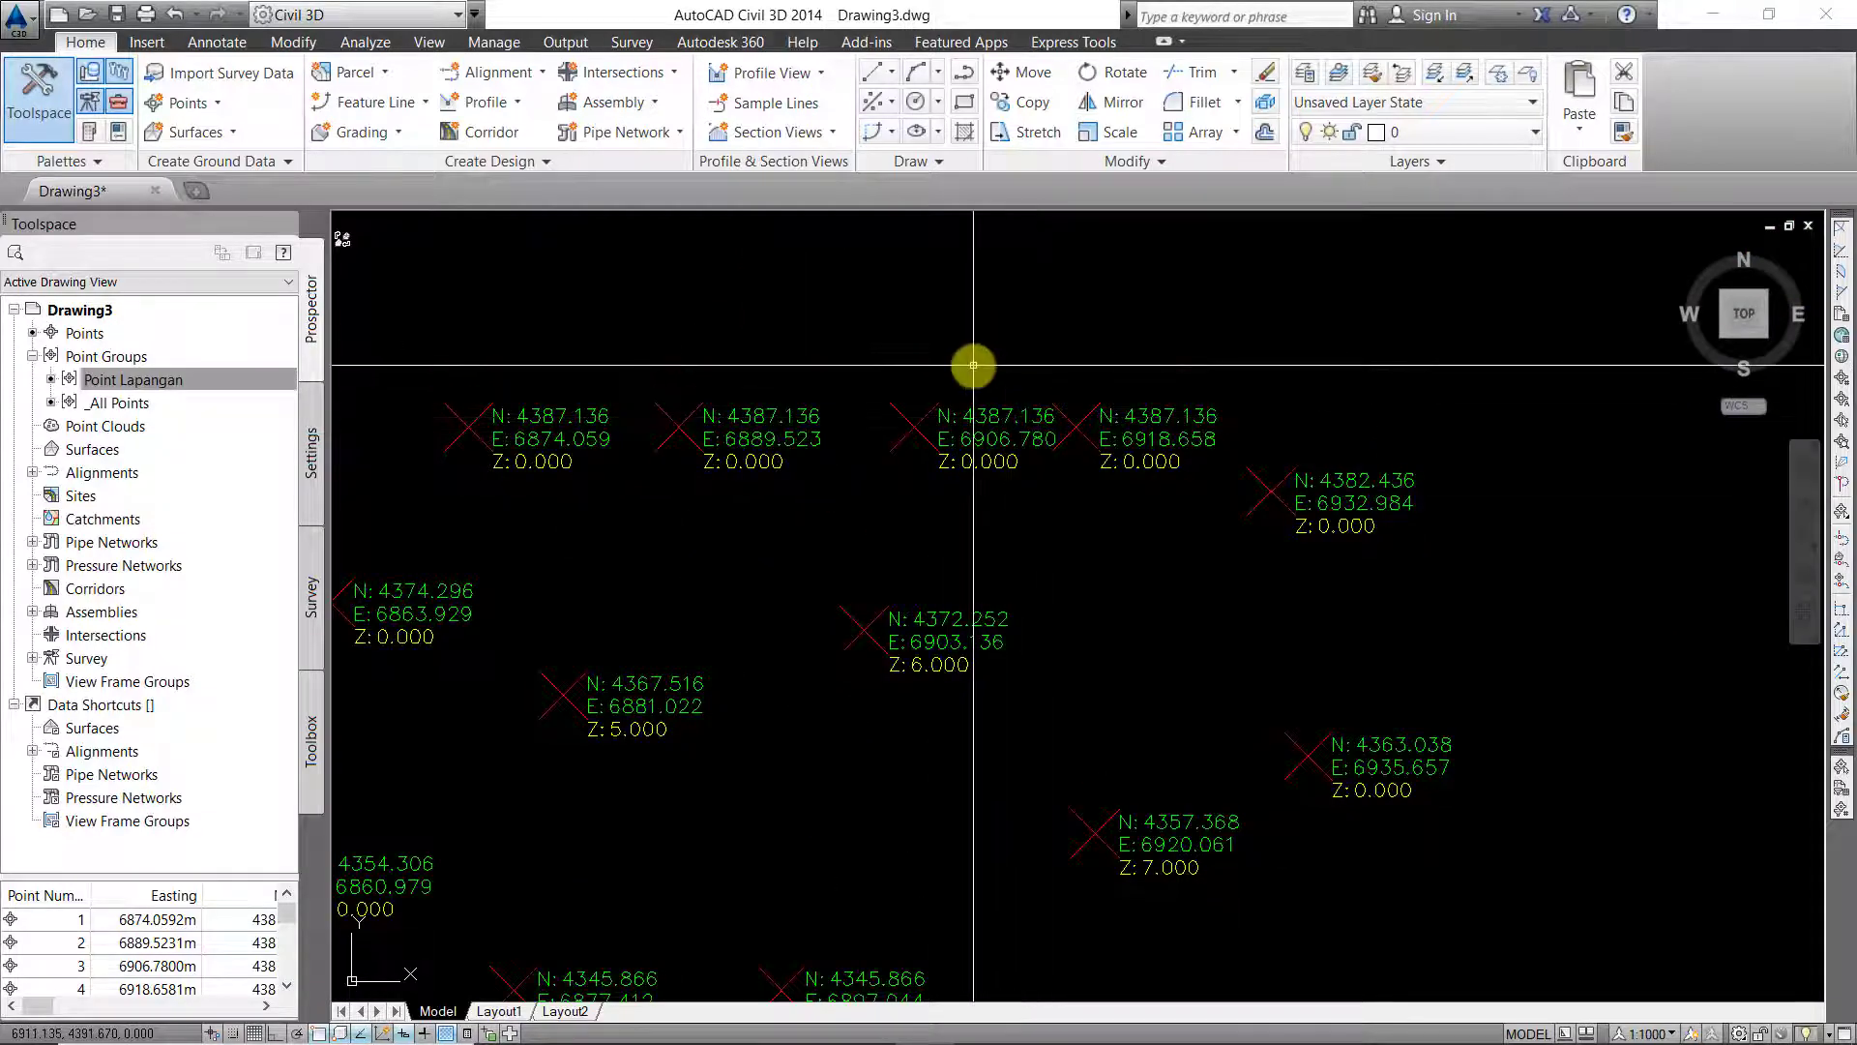
scroll(829, 378, "down", 3)
mouse_move(850, 526)
middle_mouse_down()
mouse_move(874, 466)
mouse_move(892, 468)
middle_mouse_up()
scroll(874, 462, "down", 3)
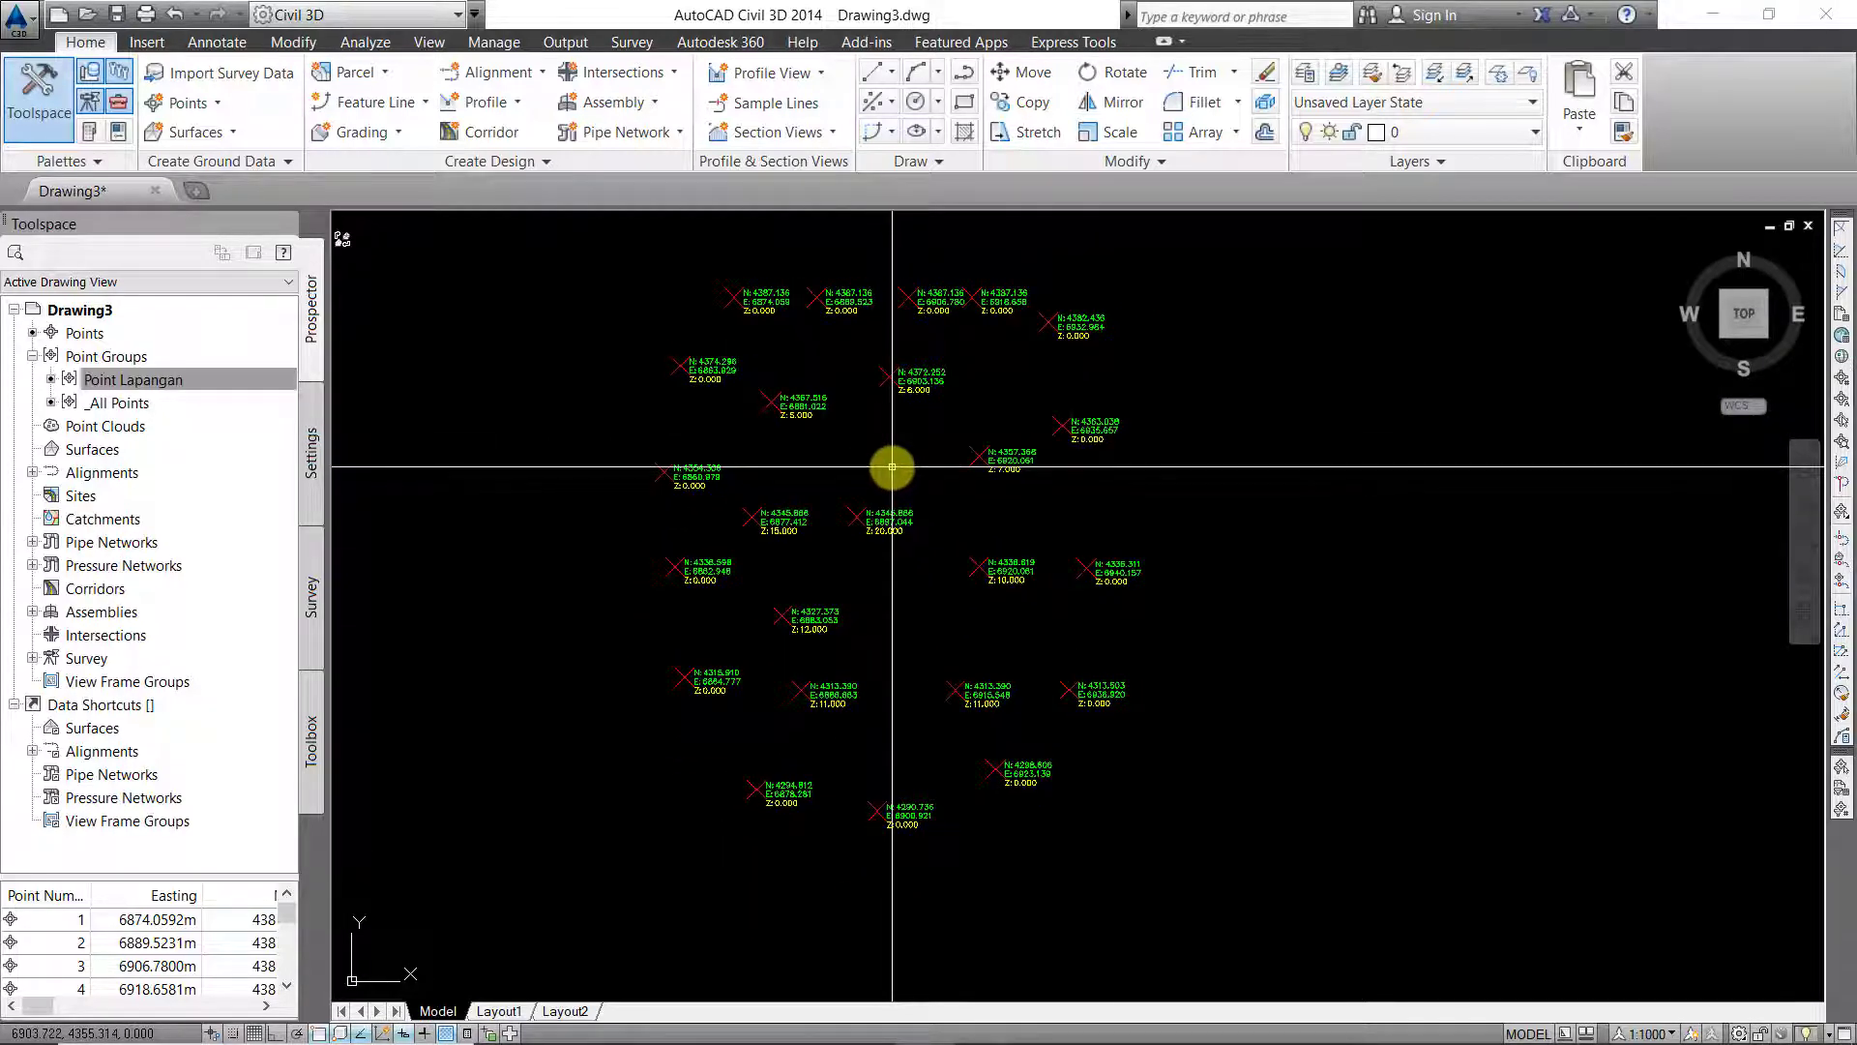